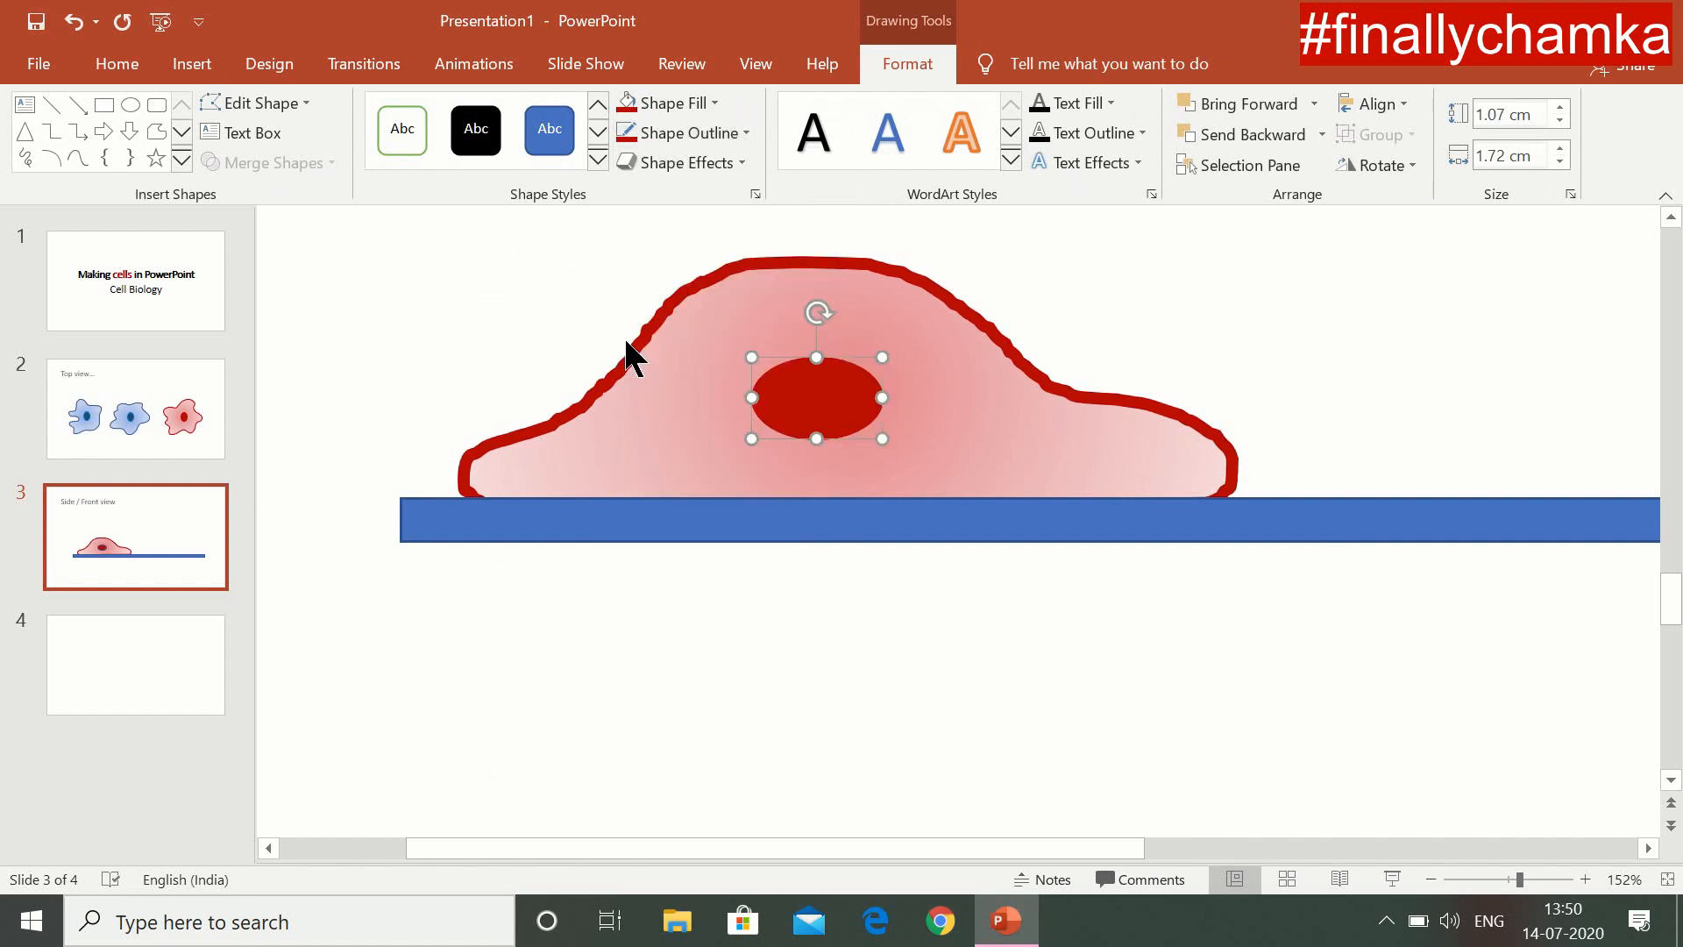
# Step: Group the cell body and its nucleus on the Side / Front view slide into one object
pyautogui.click(714, 608)
pyautogui.click(1486, 880)
pyautogui.moveTo(1043, 737); pyautogui.dragTo(519, 426)
pyautogui.rightClick(793, 583)
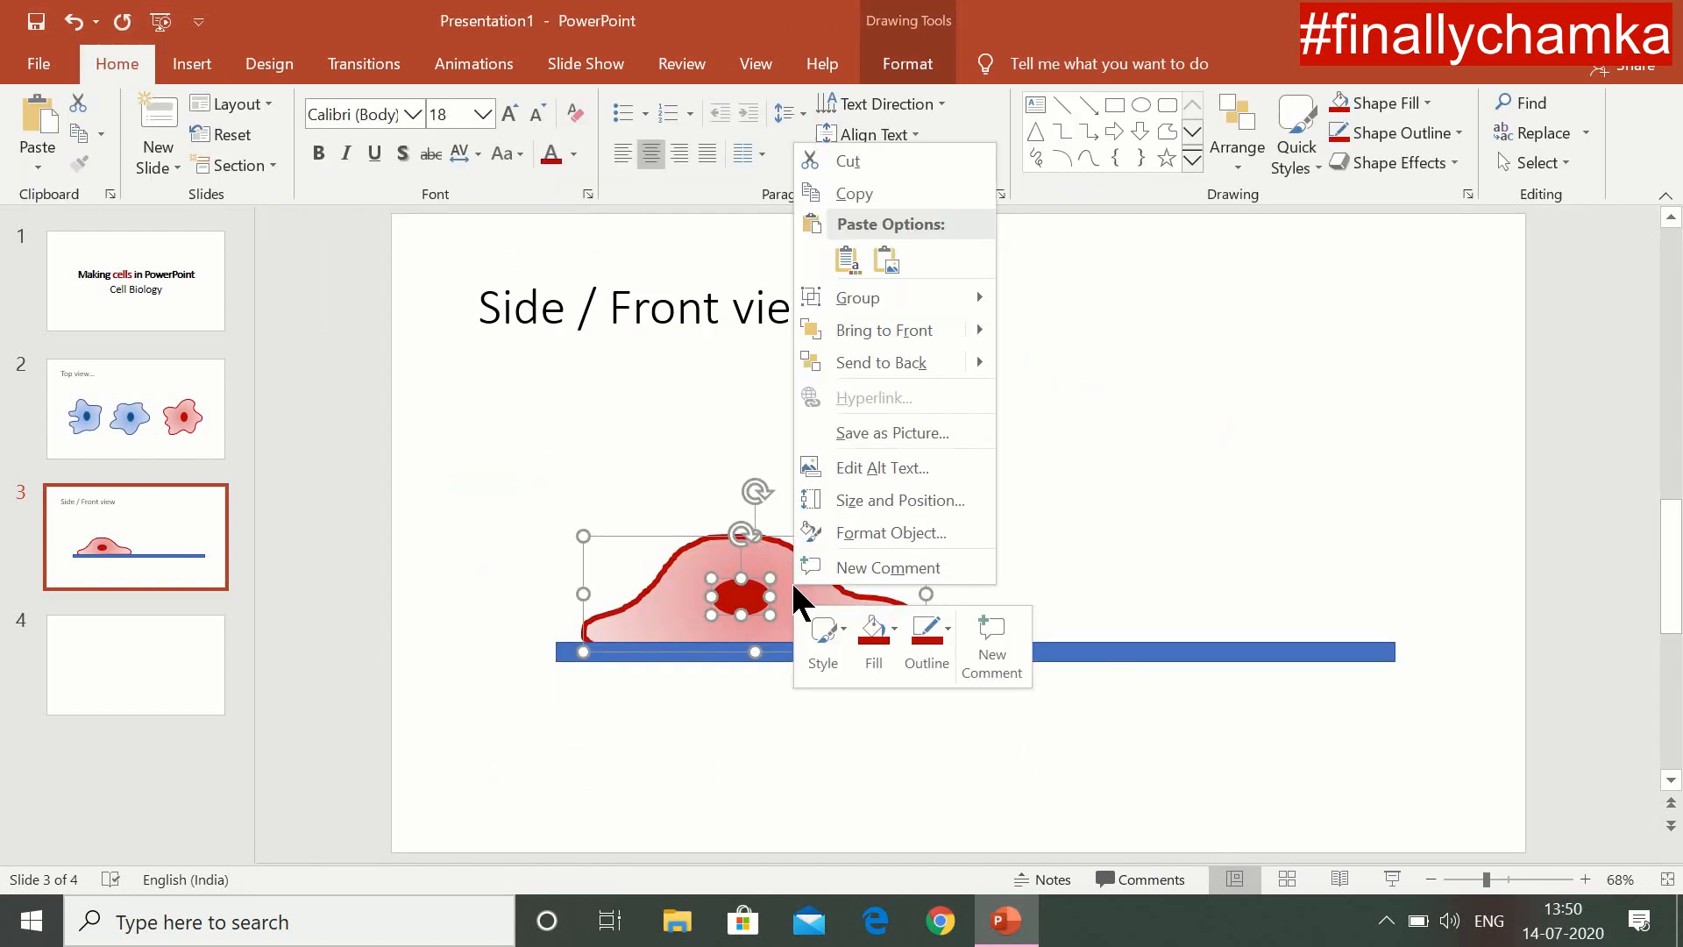
pyautogui.click(1022, 298)
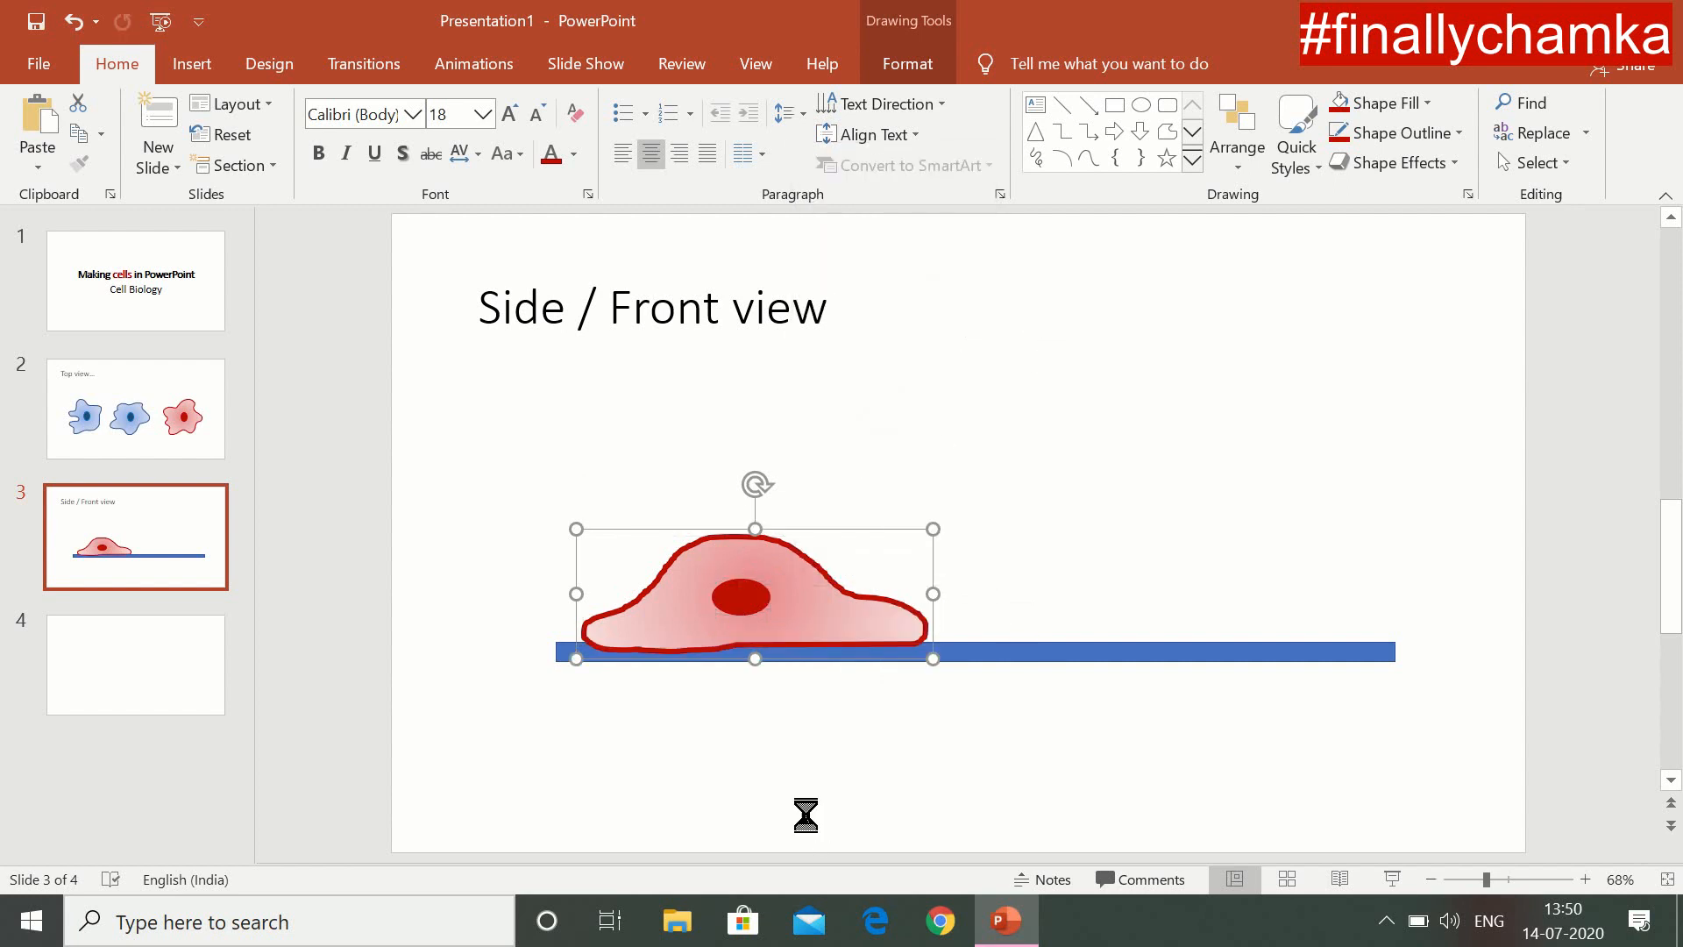
# Step: Duplicate the grouped cell, place the copy beside the original on the blue bar and mirror it horizontally
pyautogui.hotkey('ctrl', 'c')
pyautogui.hotkey('ctrl', 'v')
pyautogui.moveTo(841, 612); pyautogui.dragTo(1236, 605)
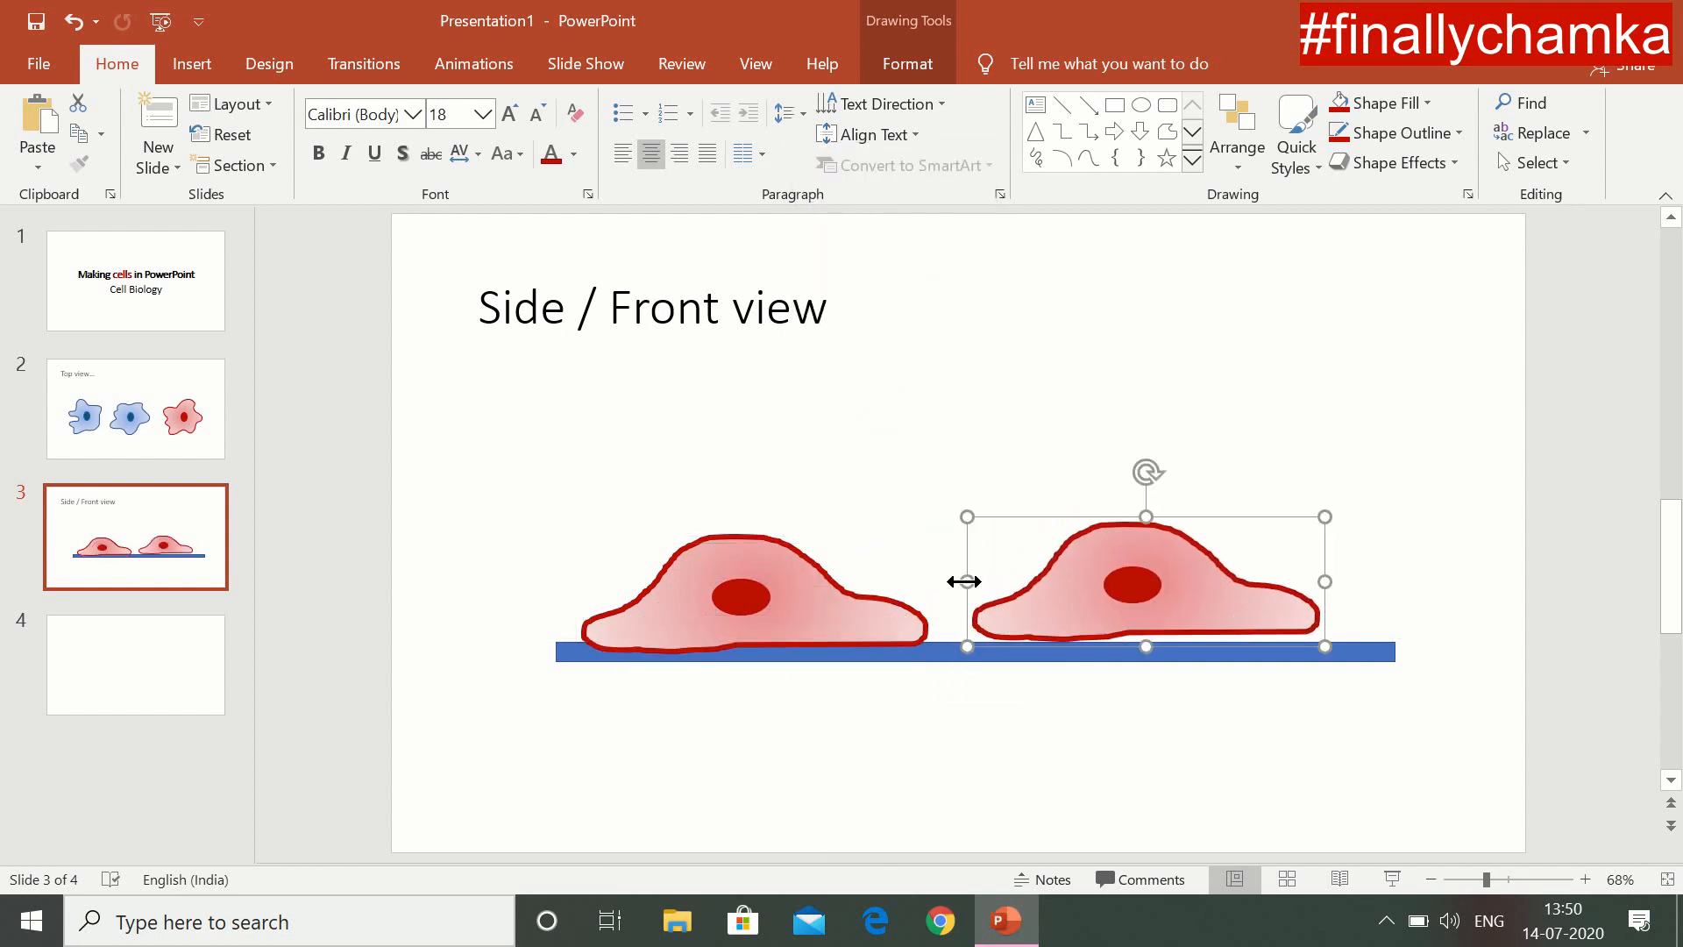
pyautogui.moveTo(964, 581); pyautogui.dragTo(1231, 616)
# Step: Cut the blue bar and paste it back in front of both cells, aligned along their base
pyautogui.click(933, 653)
pyautogui.hotkey('ctrl', 'x')
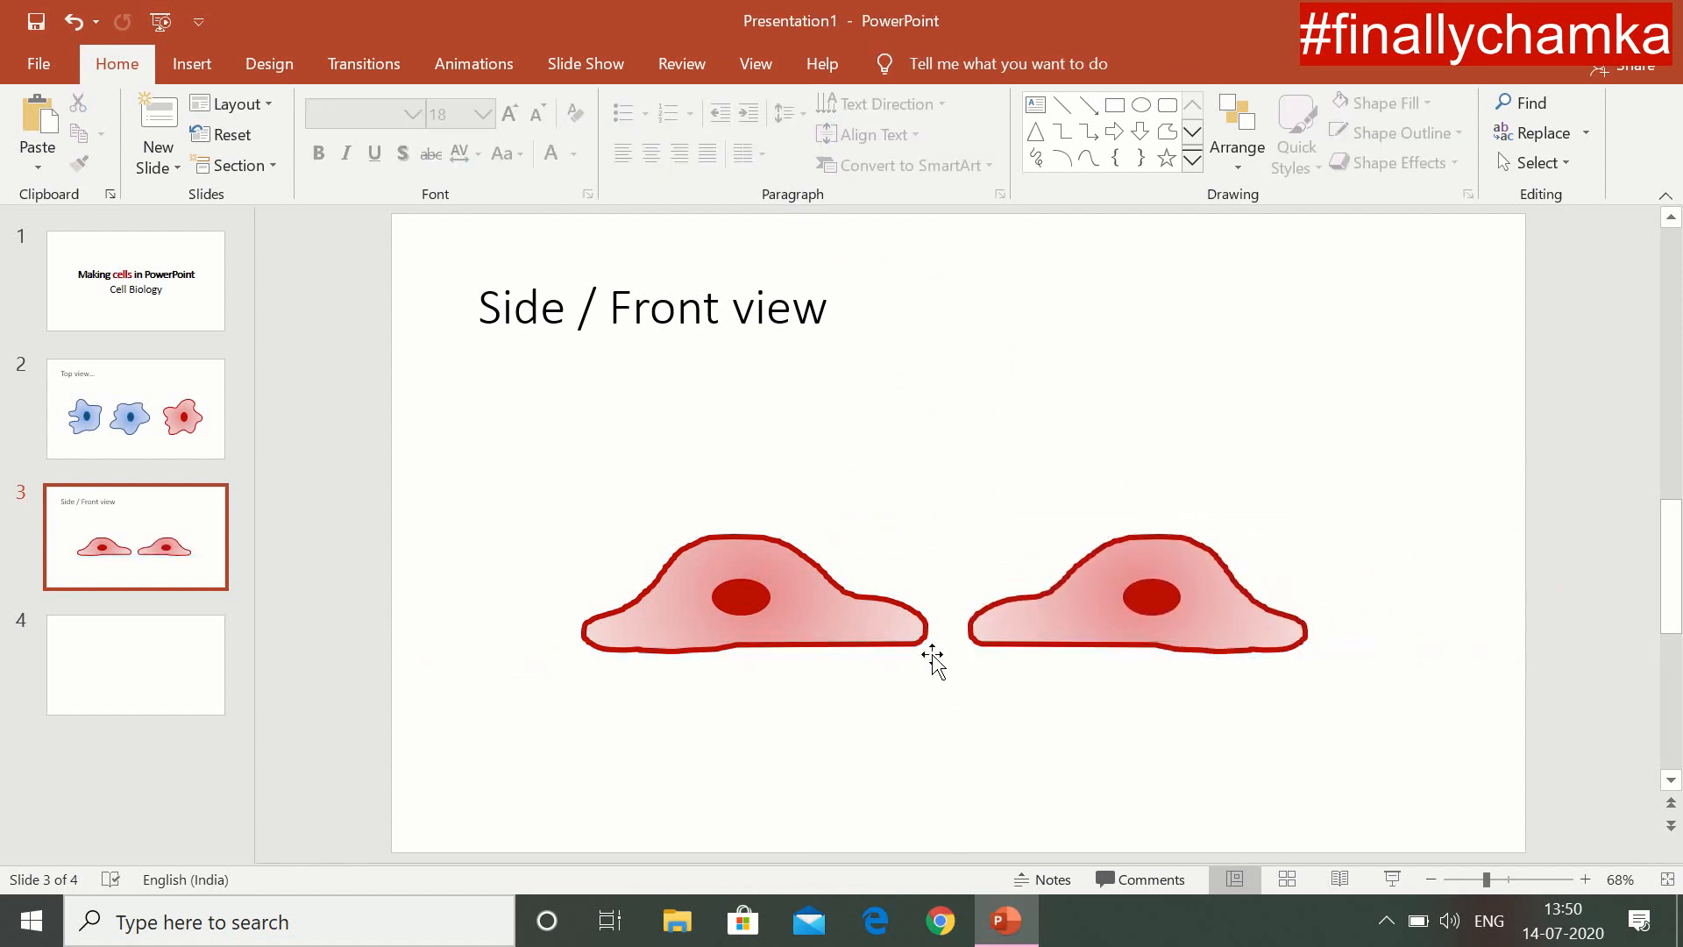
pyautogui.hotkey('ctrl', 'v')
pyautogui.moveTo(932, 654); pyautogui.dragTo(928, 654)
pyautogui.press('Escape')
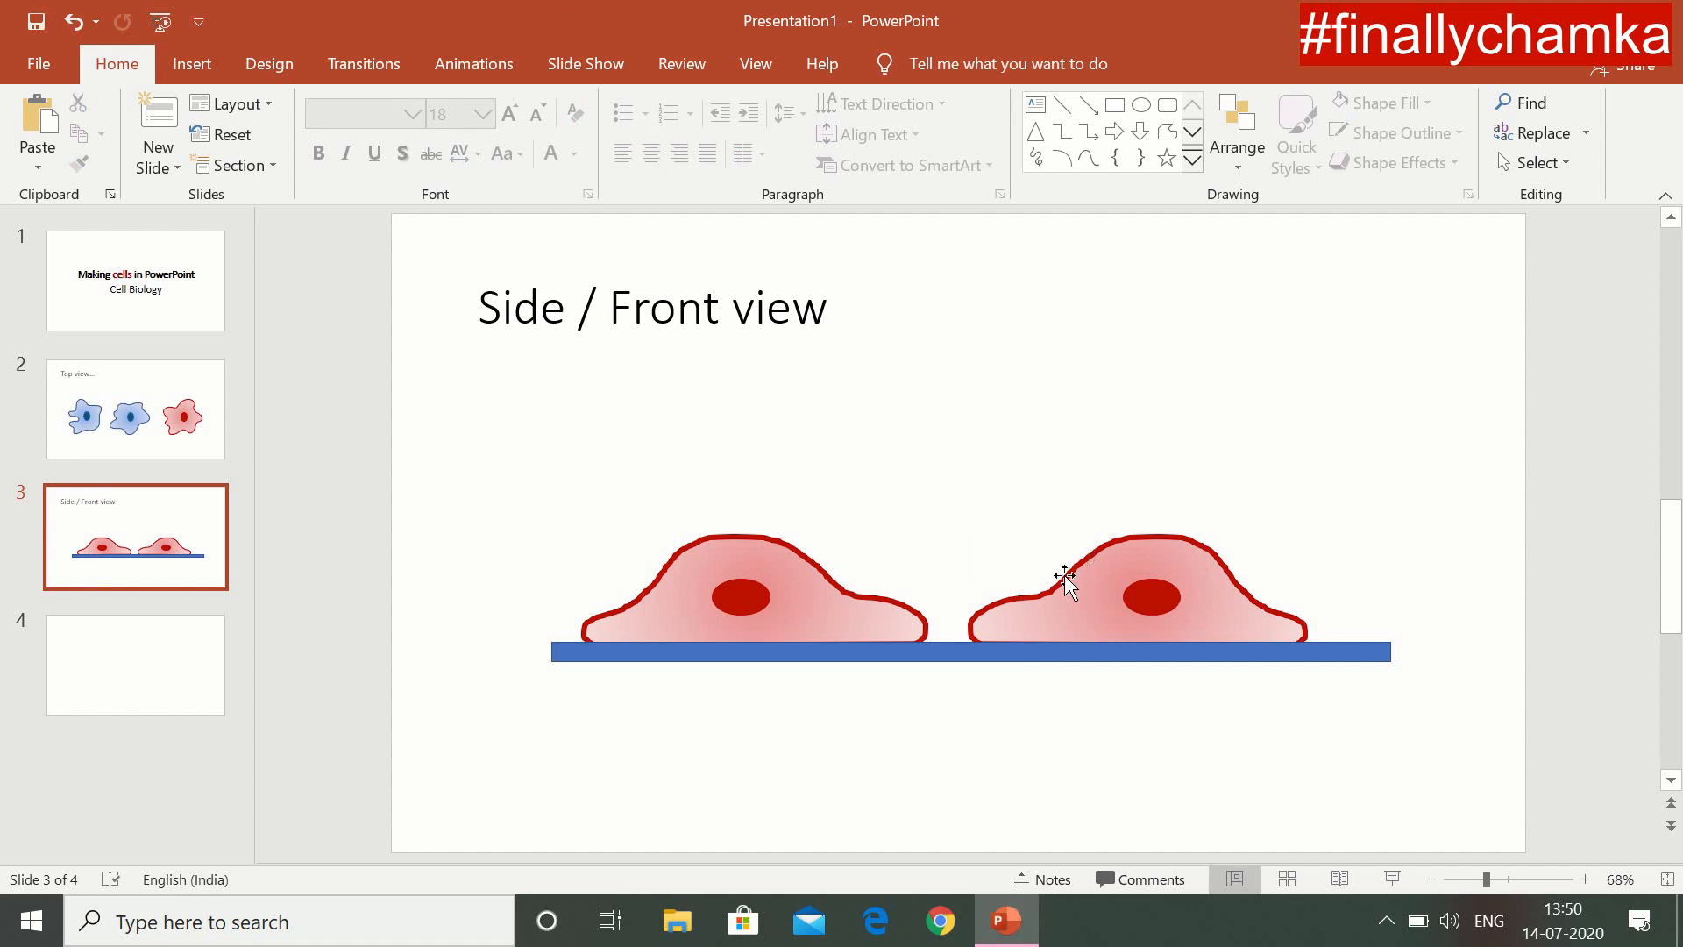
# Step: Move the mirrored cell up against the first one and shift both cells with the bar to just below the title
pyautogui.moveTo(1064, 579); pyautogui.dragTo(1020, 586)
pyautogui.click(1347, 727)
pyautogui.moveTo(1336, 708); pyautogui.dragTo(544, 477)
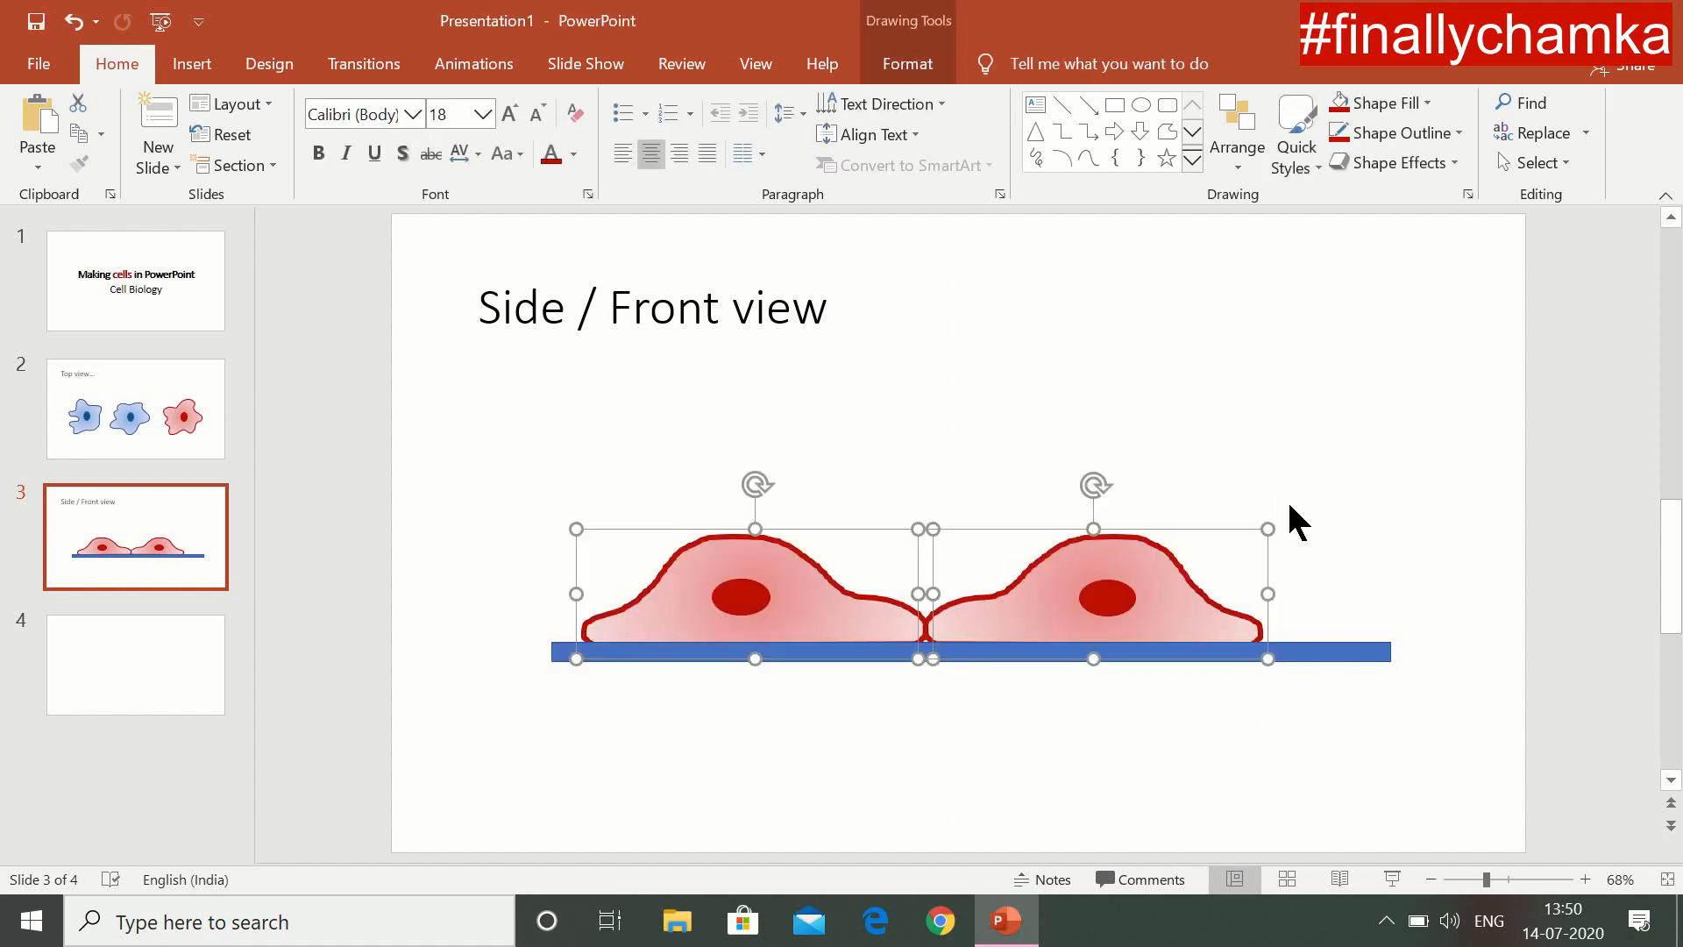
pyautogui.keyDown('shift'); pyautogui.click(1365, 659); pyautogui.keyUp('shift')
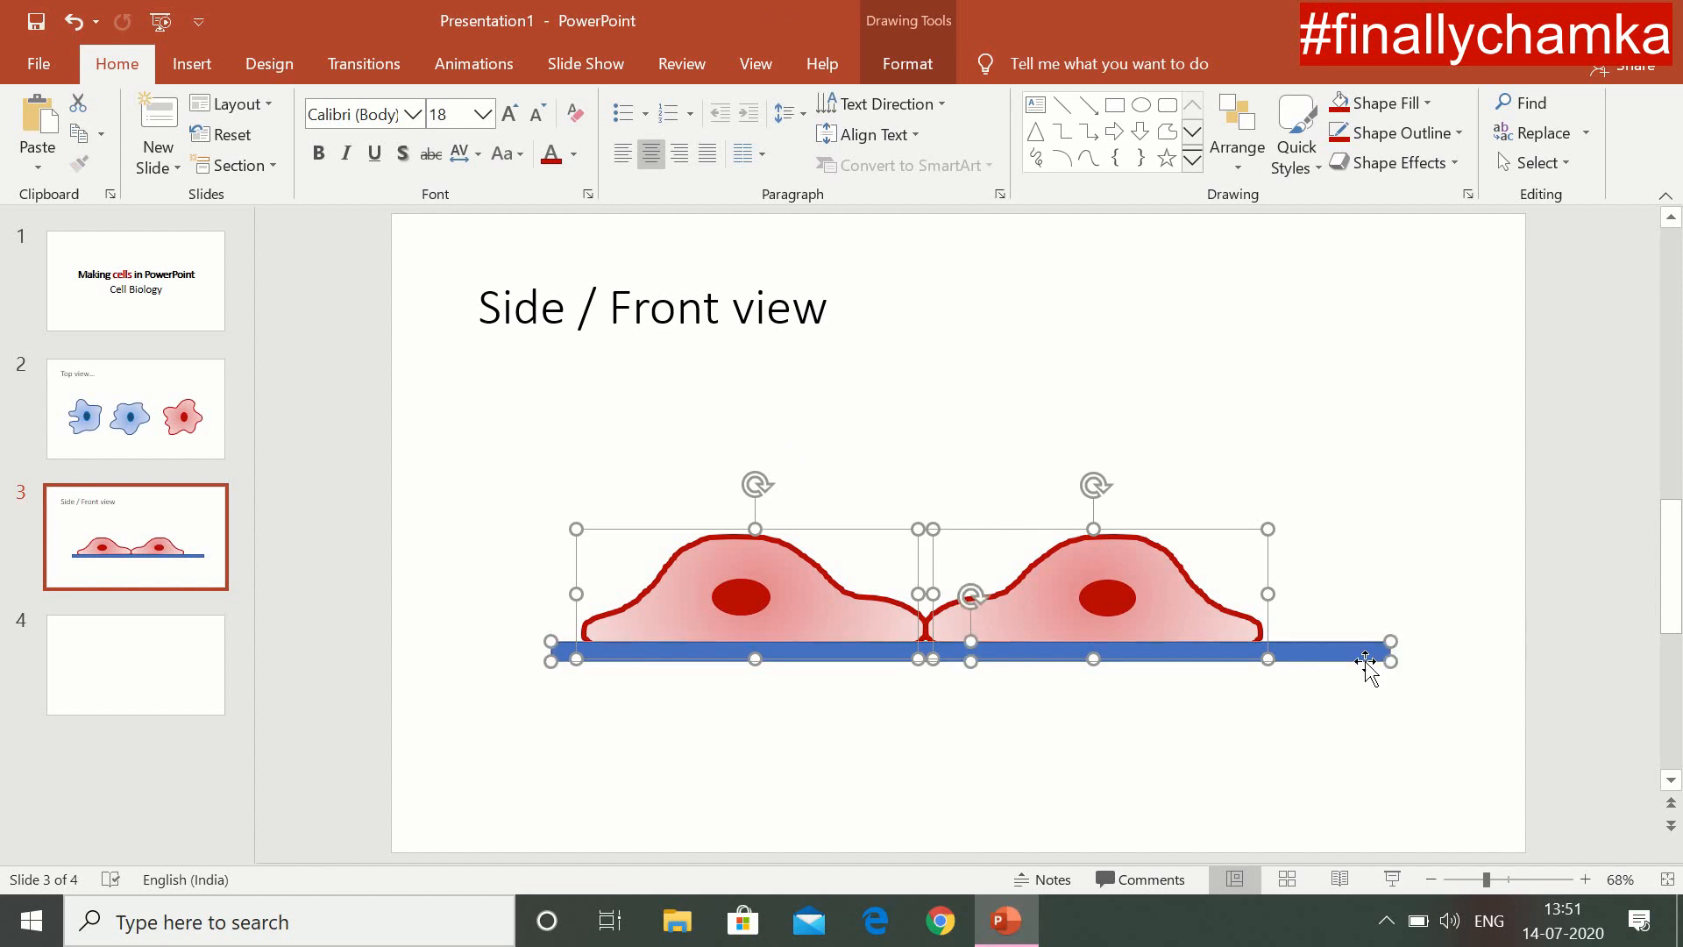
pyautogui.moveTo(1365, 659); pyautogui.dragTo(1371, 494)
# Step: Duplicate the two cells and the bar, and place the copy in the lower half of the slide
pyautogui.moveTo(1490, 650); pyautogui.dragTo(455, 372)
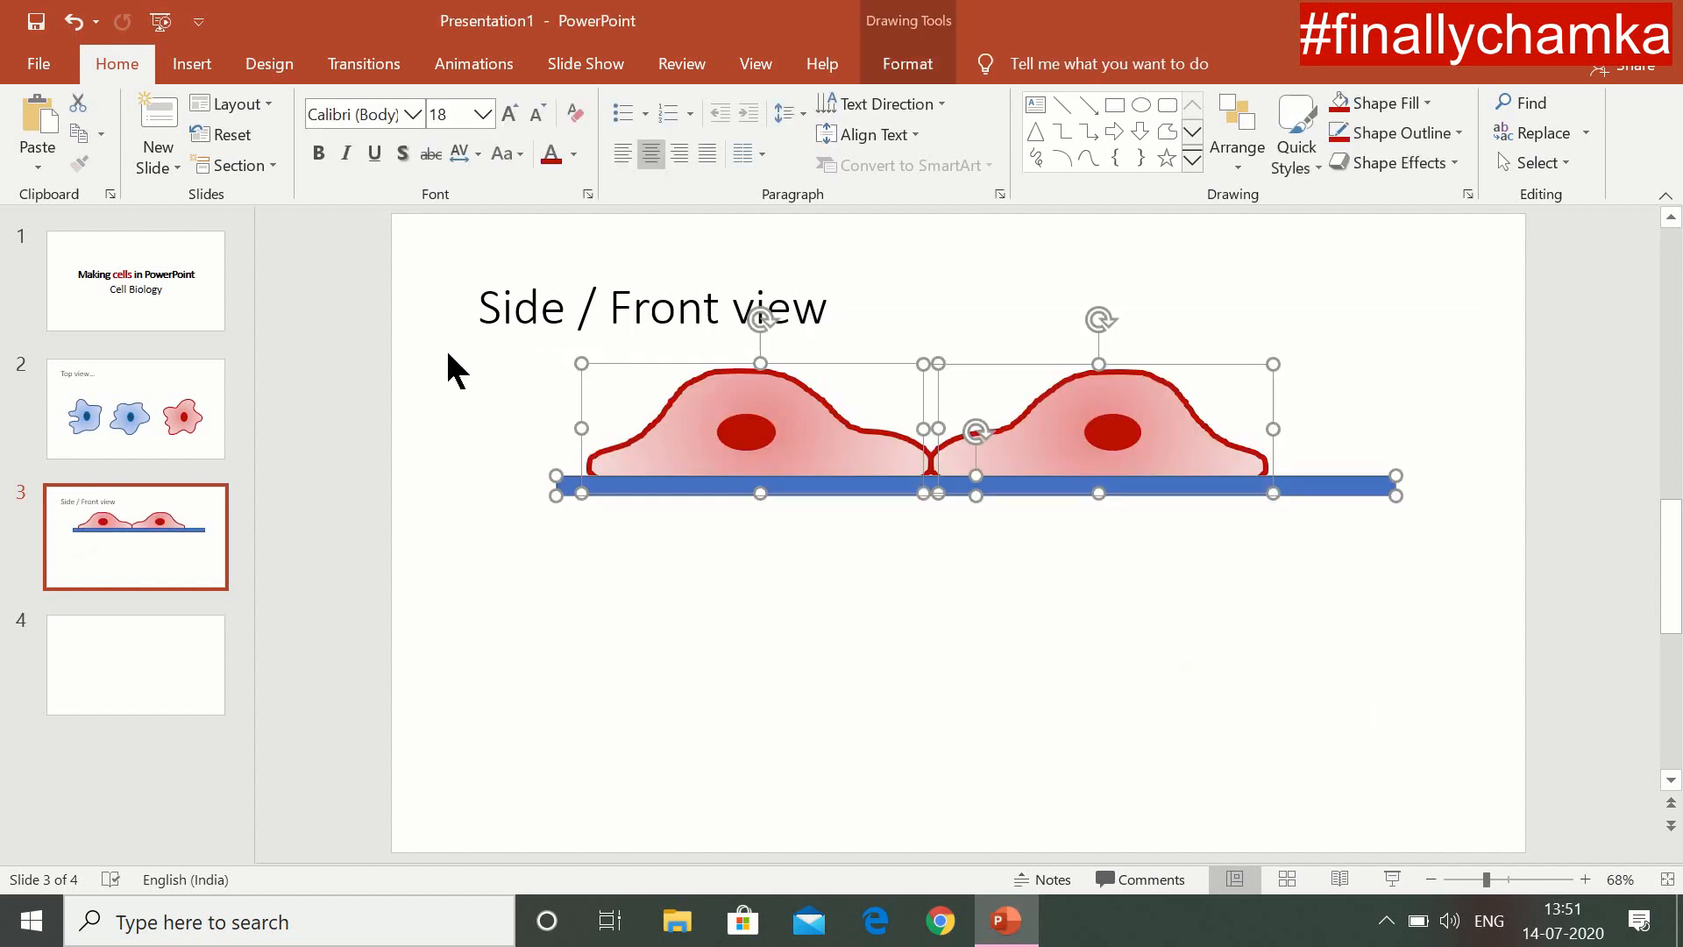
pyautogui.hotkey('ctrl', 'c')
pyautogui.hotkey('ctrl', 'v')
pyautogui.moveTo(947, 439); pyautogui.dragTo(849, 707)
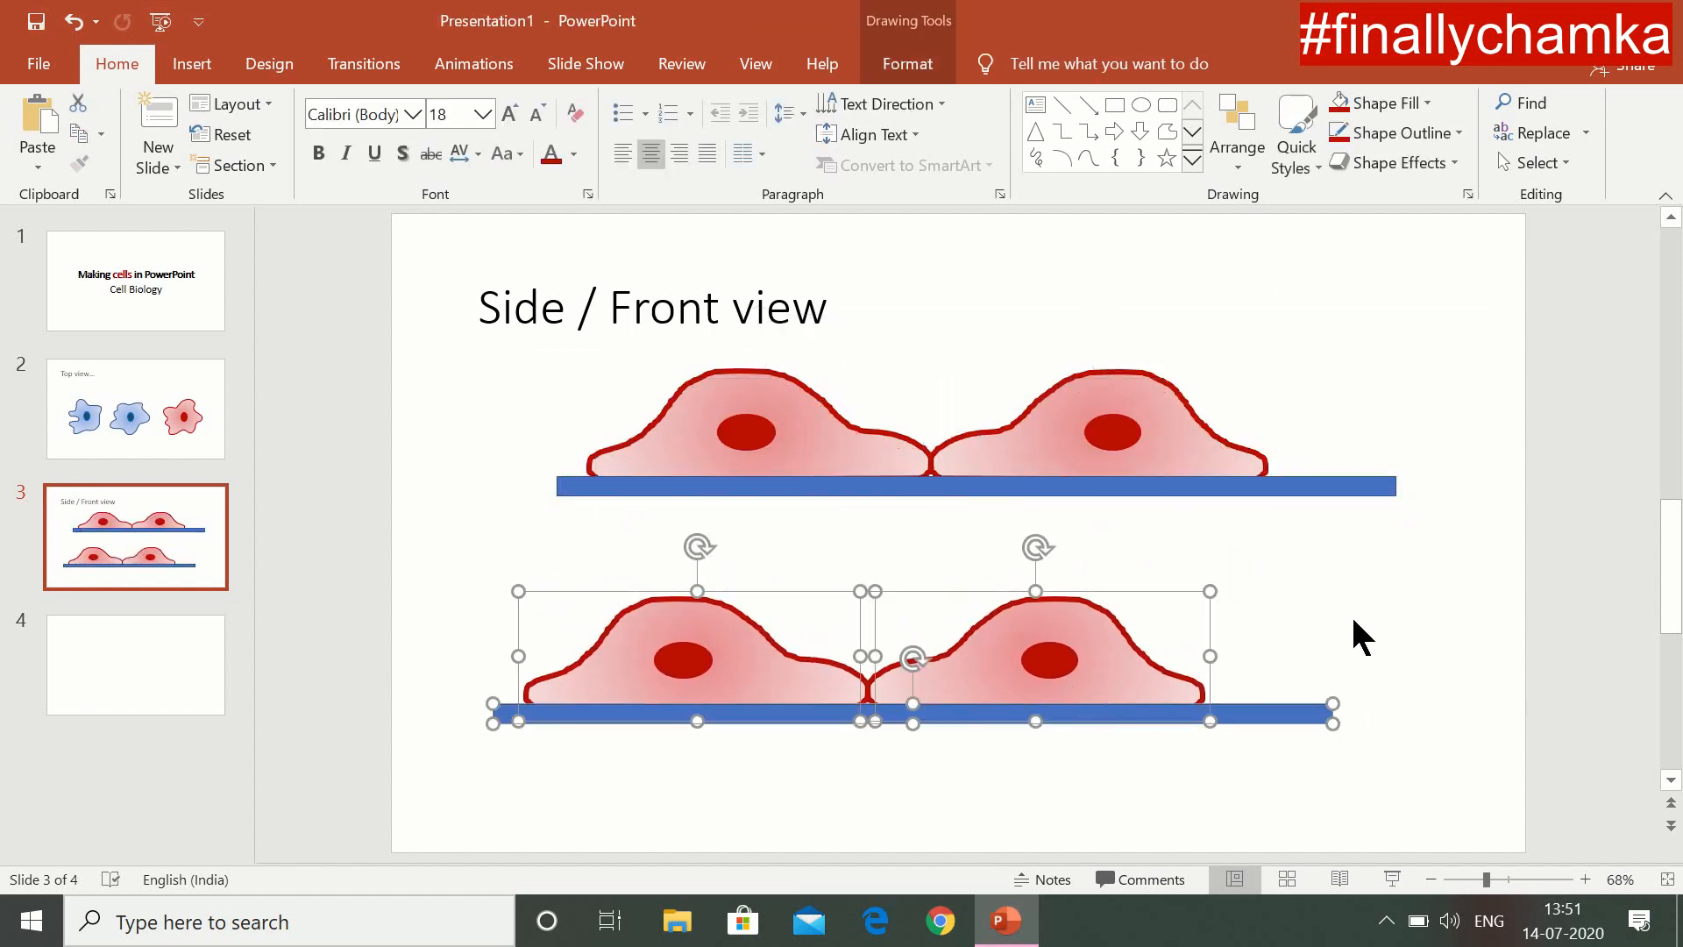
# Step: Shrink both cells in the lower row and place them side by side so that their edges touch
pyautogui.click(774, 681)
pyautogui.moveTo(870, 590); pyautogui.dragTo(765, 624)
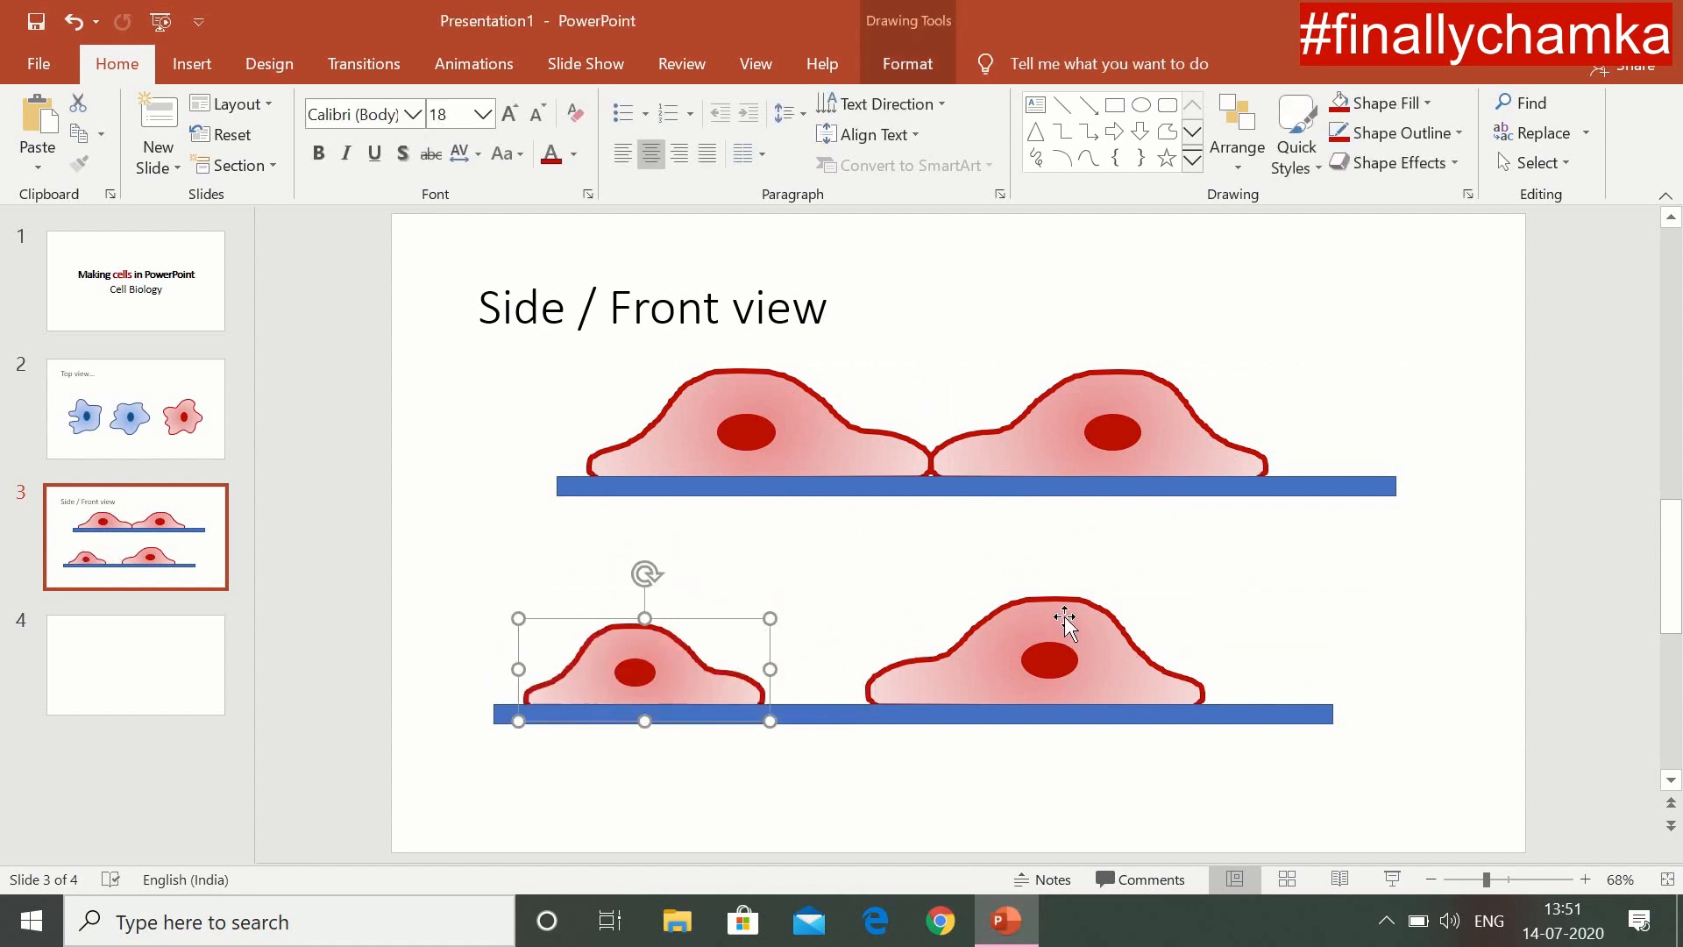
pyautogui.click(1063, 620)
pyautogui.moveTo(1208, 590); pyautogui.dragTo(1135, 632)
pyautogui.moveTo(1065, 690); pyautogui.dragTo(972, 687)
# Step: Duplicate the second small cell of the lower row and place the copy against its free edge
pyautogui.moveTo(1119, 769); pyautogui.dragTo(748, 565)
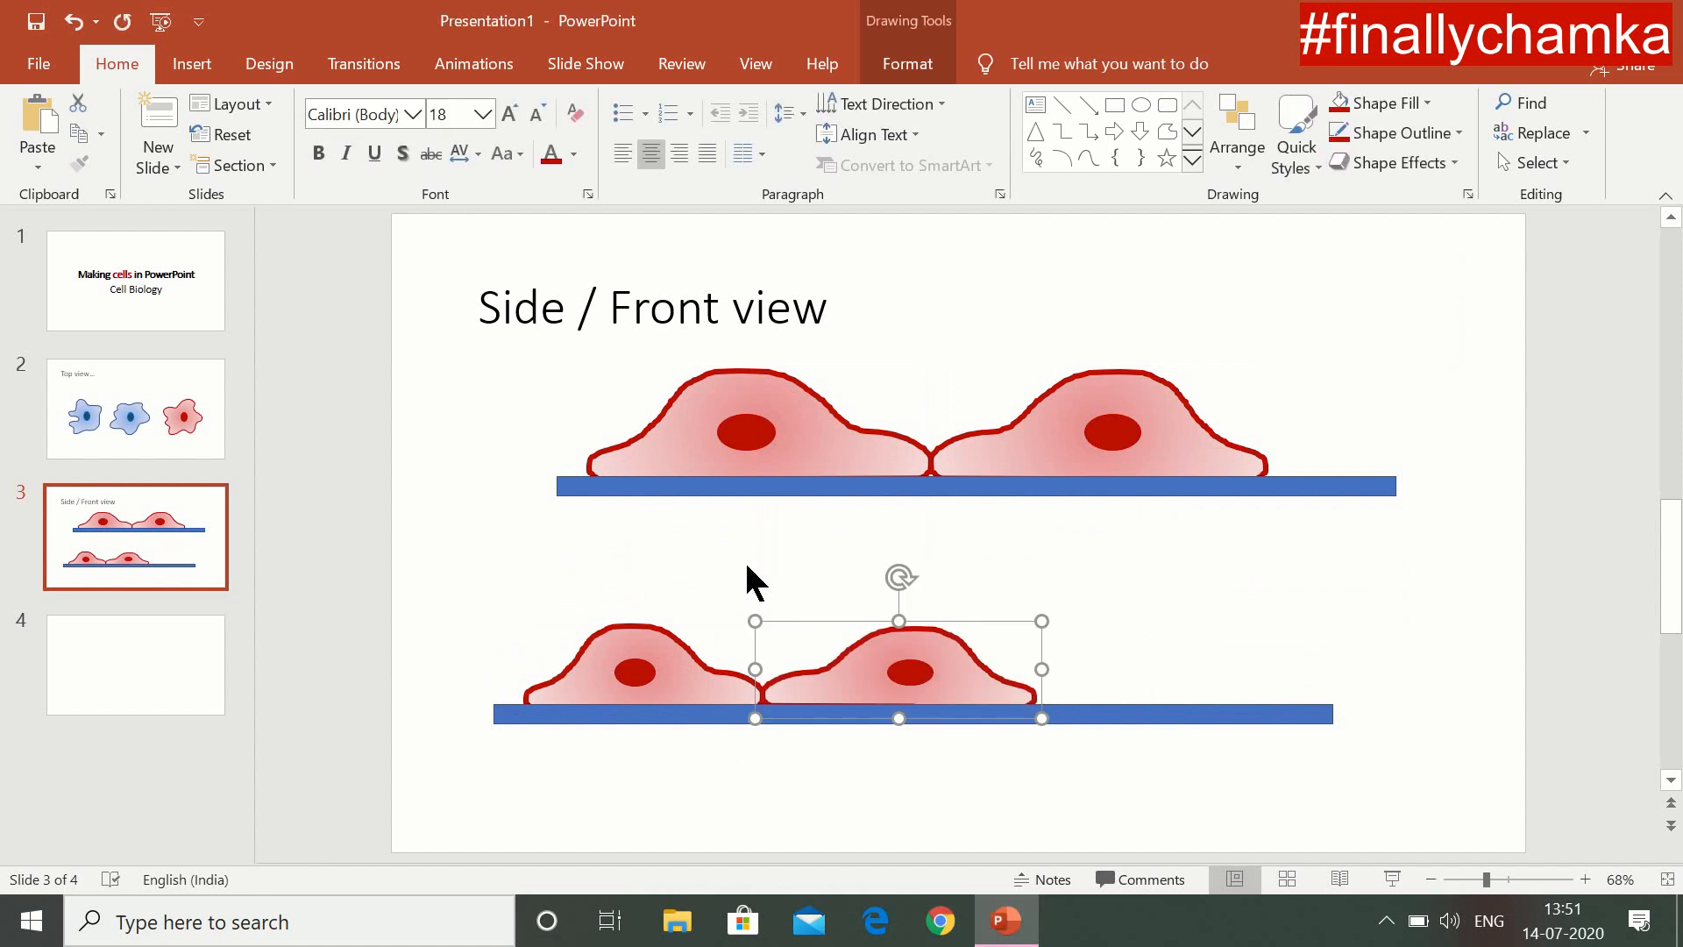
pyautogui.hotkey('ctrl', 'c')
pyautogui.hotkey('ctrl', 'v')
pyautogui.moveTo(988, 702); pyautogui.dragTo(1246, 689)
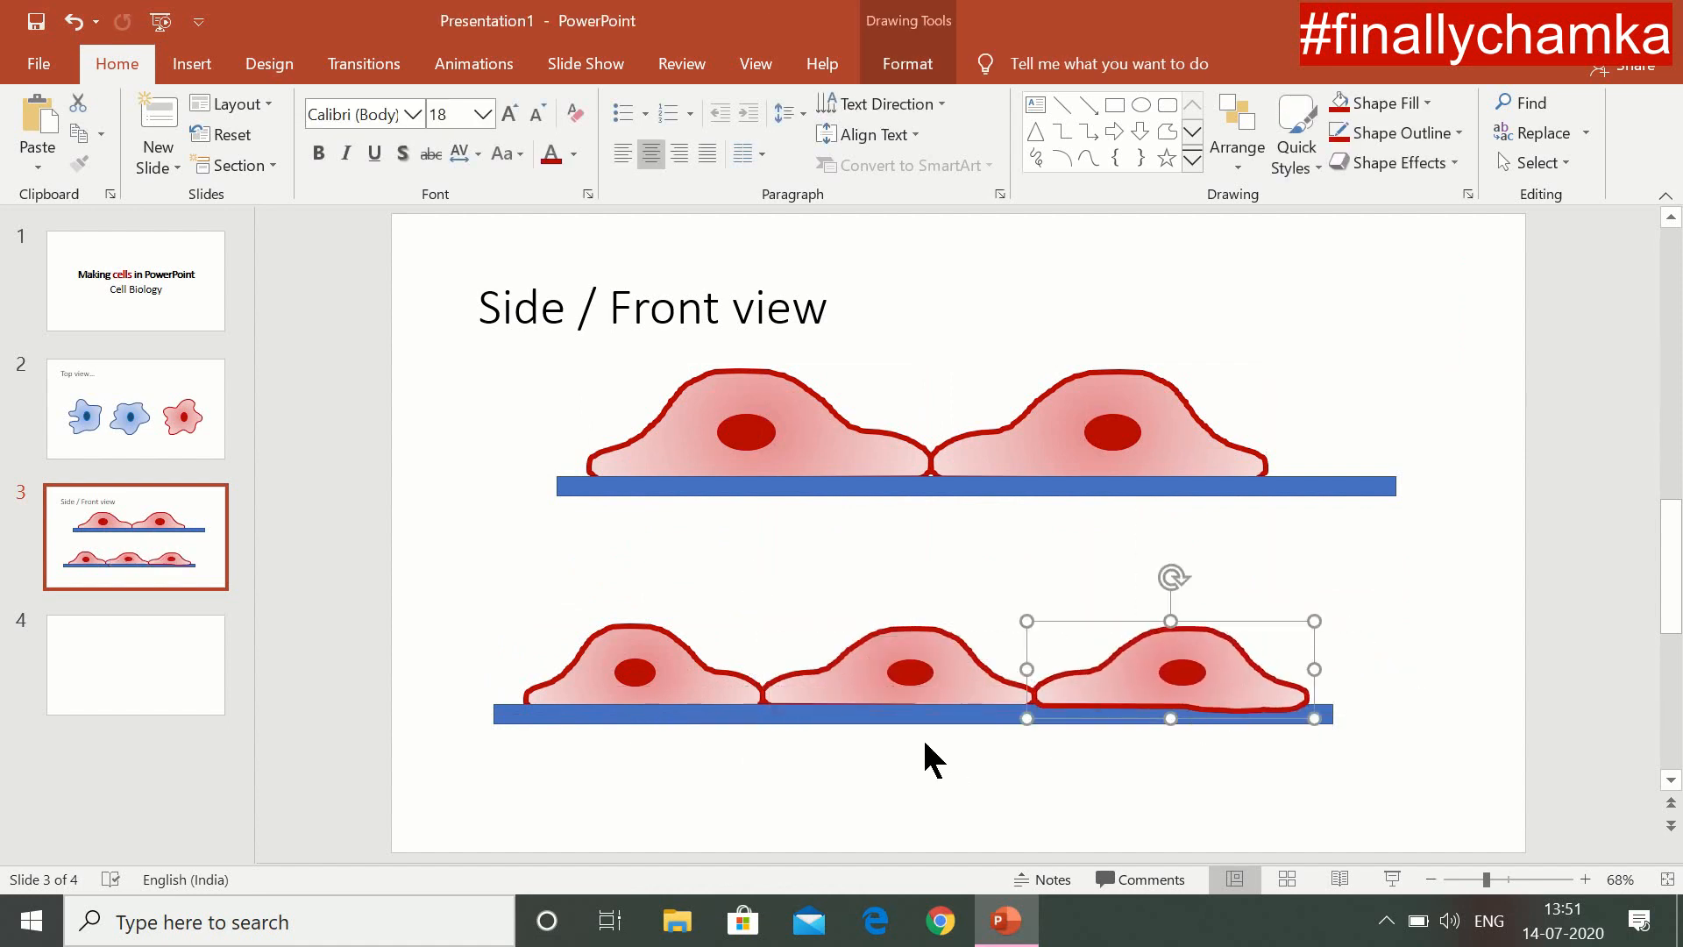
# Step: Replace the lower blue bar with a pasted copy of itself so it lies in front of the three cells
pyautogui.click(947, 717)
pyautogui.press('Delete')
pyautogui.hotkey('ctrl', 'v')
pyautogui.click(1133, 828)
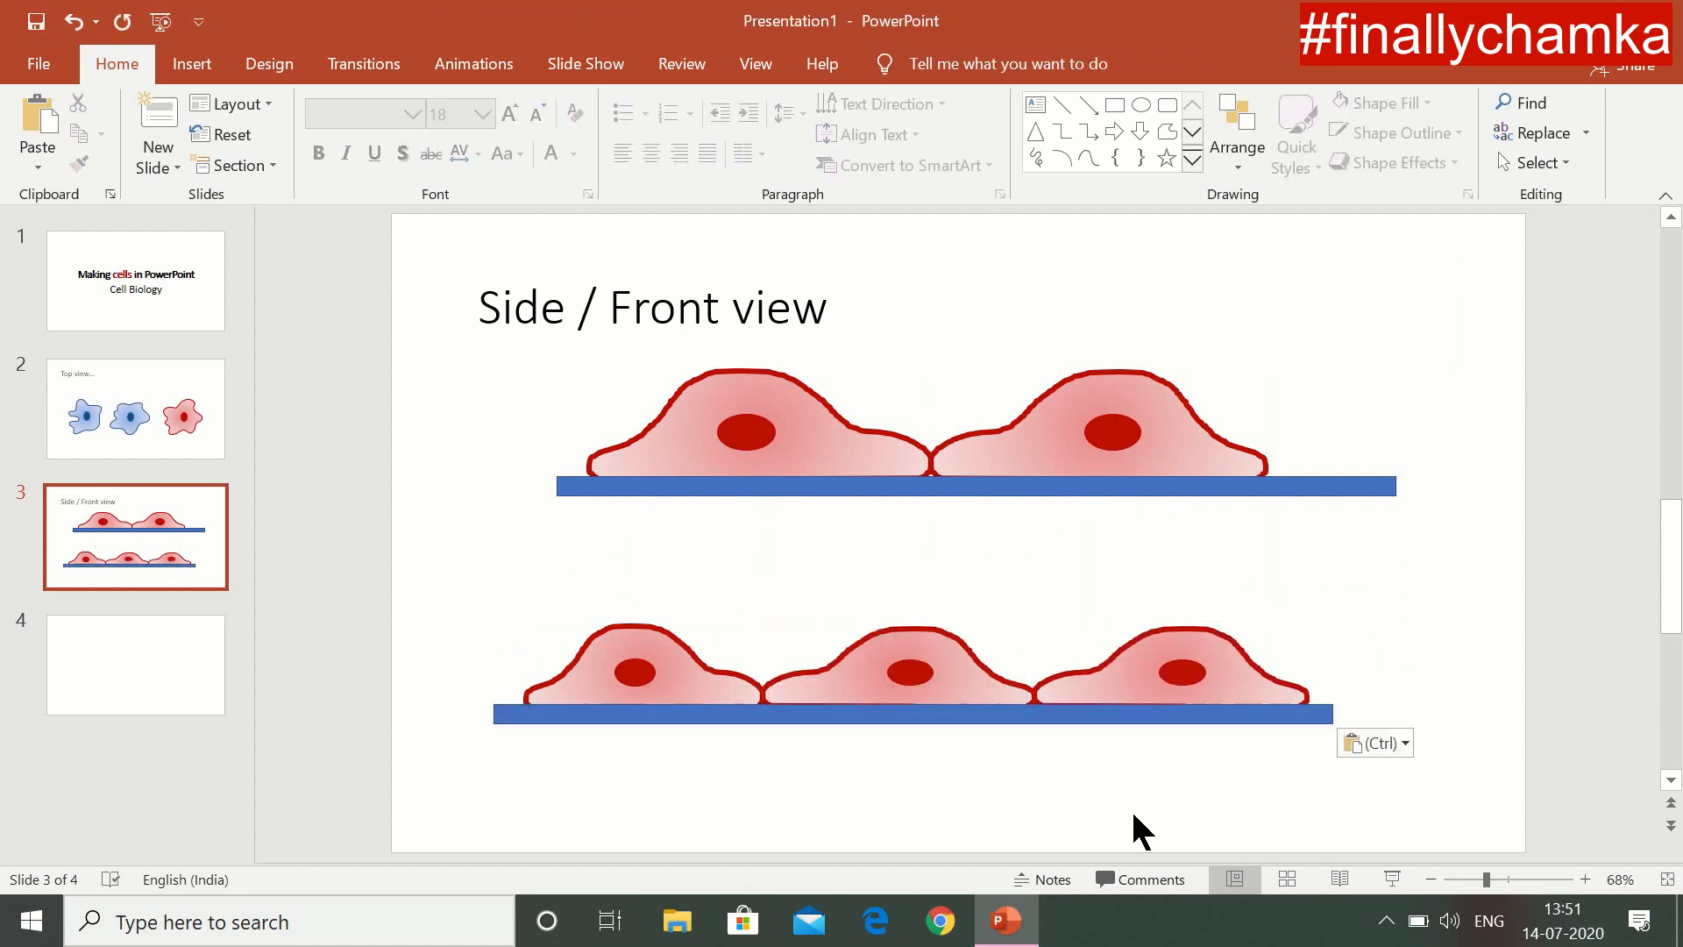
# Step: Fill the middle cell of the lower row with standard blue and ungroup it
pyautogui.click(859, 684)
pyautogui.click(907, 64)
pyautogui.click(702, 101)
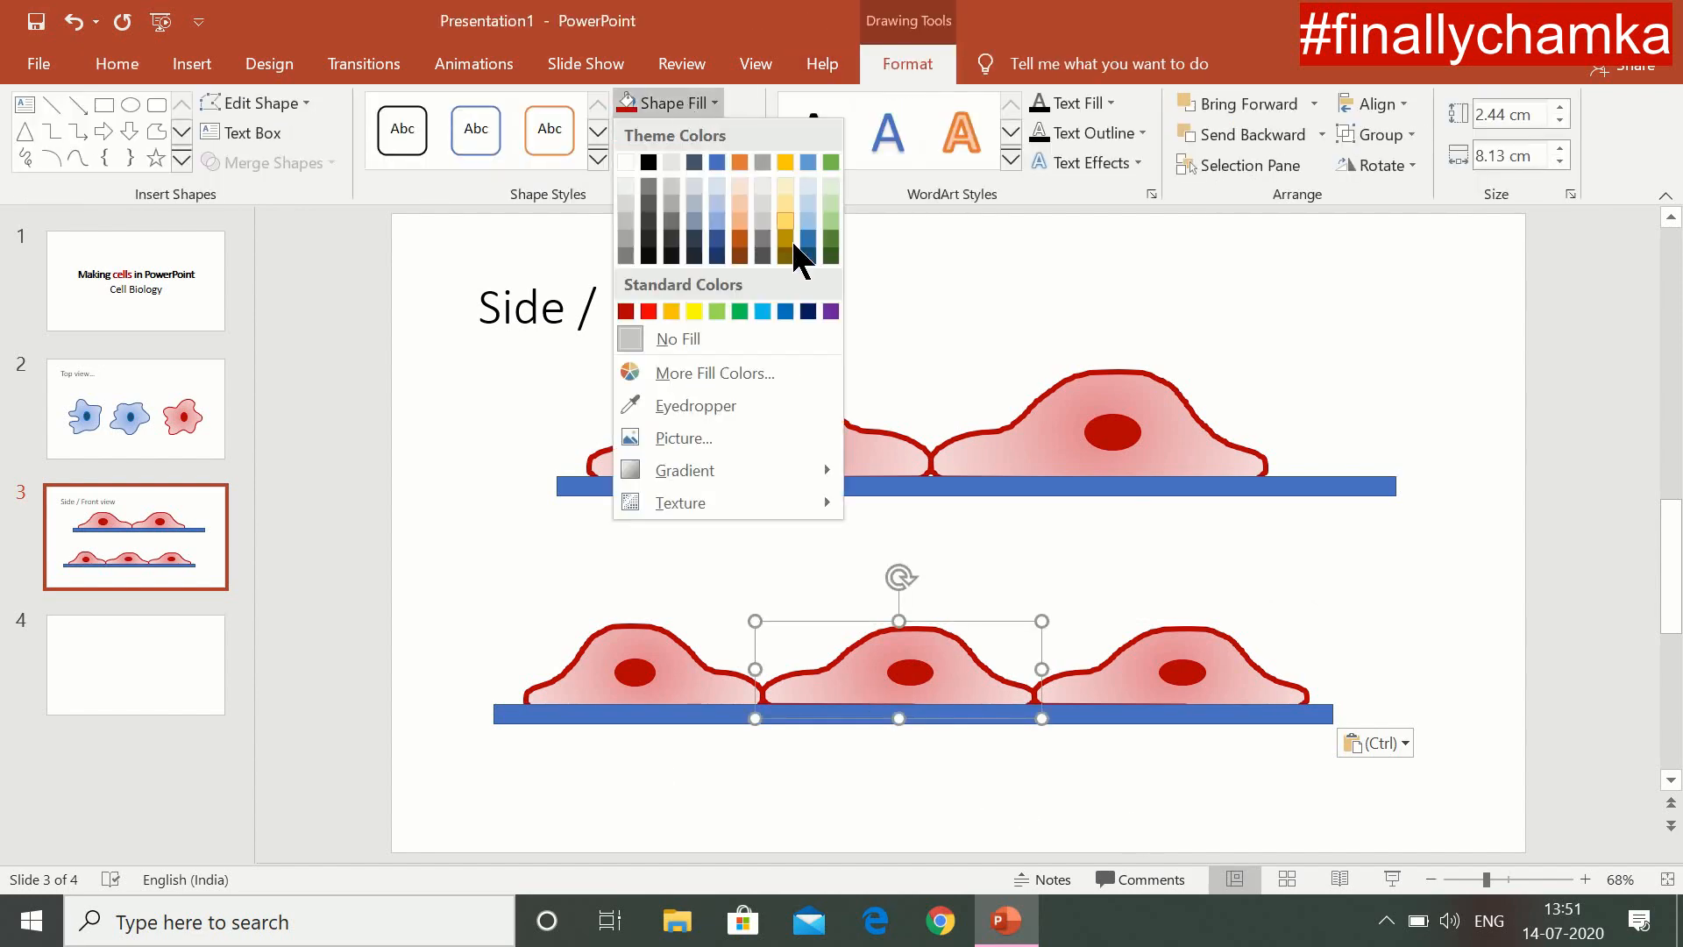
pyautogui.click(789, 315)
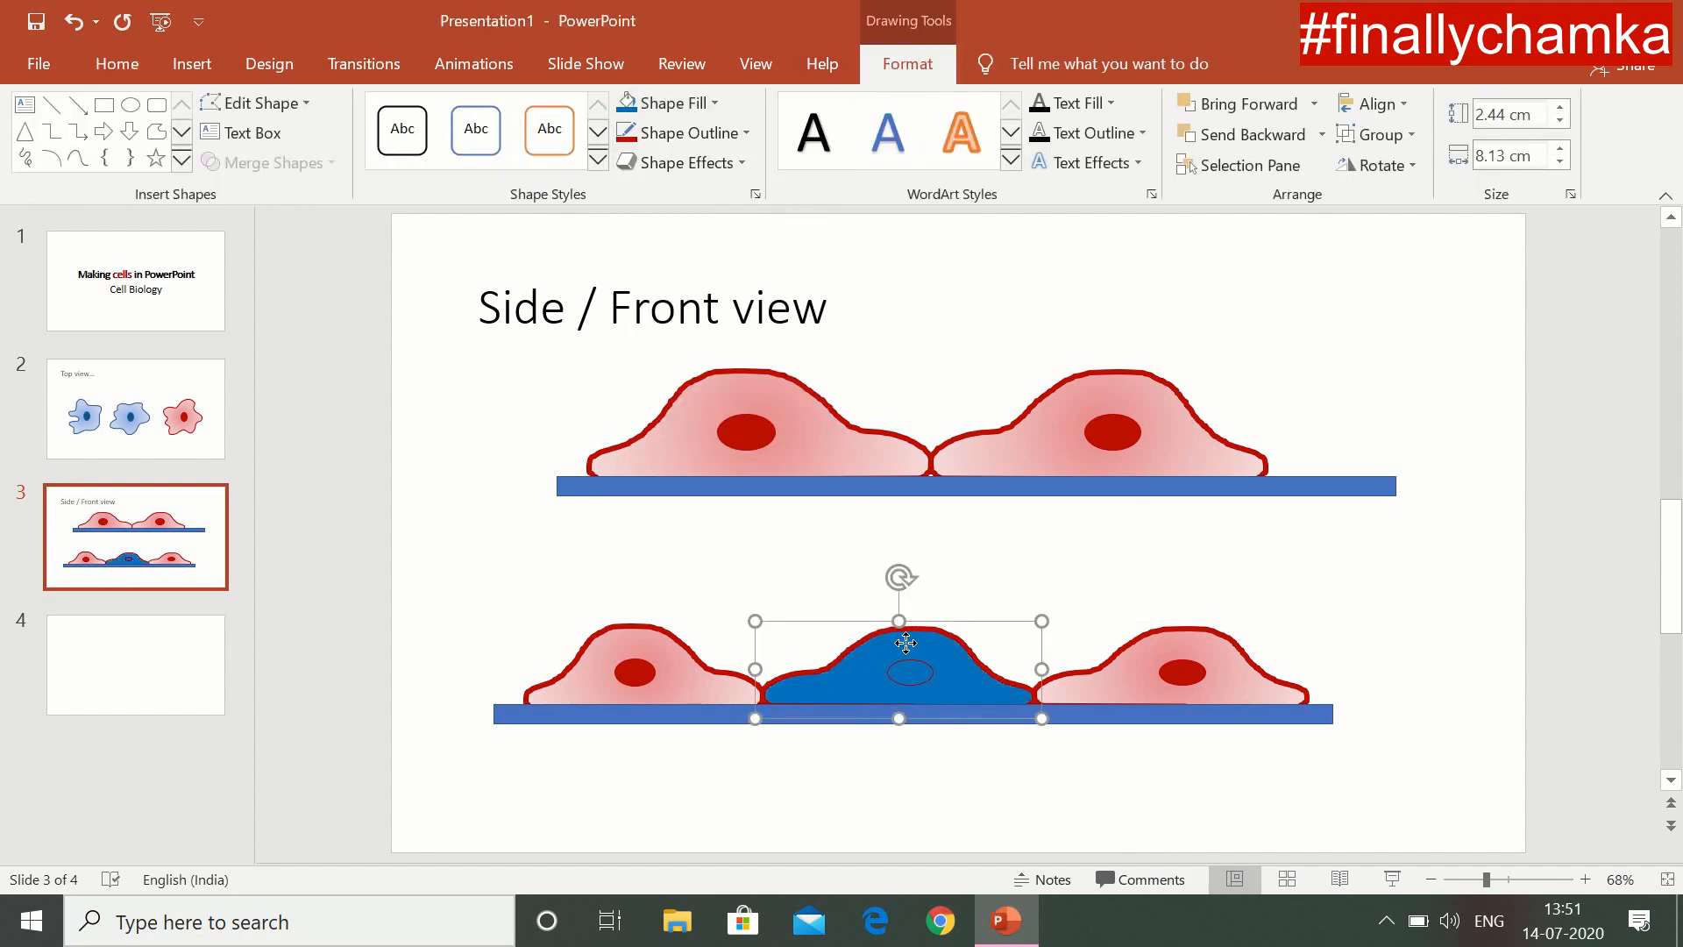
pyautogui.rightClick(905, 644)
pyautogui.moveTo(1014, 368)
pyautogui.click(1202, 442)
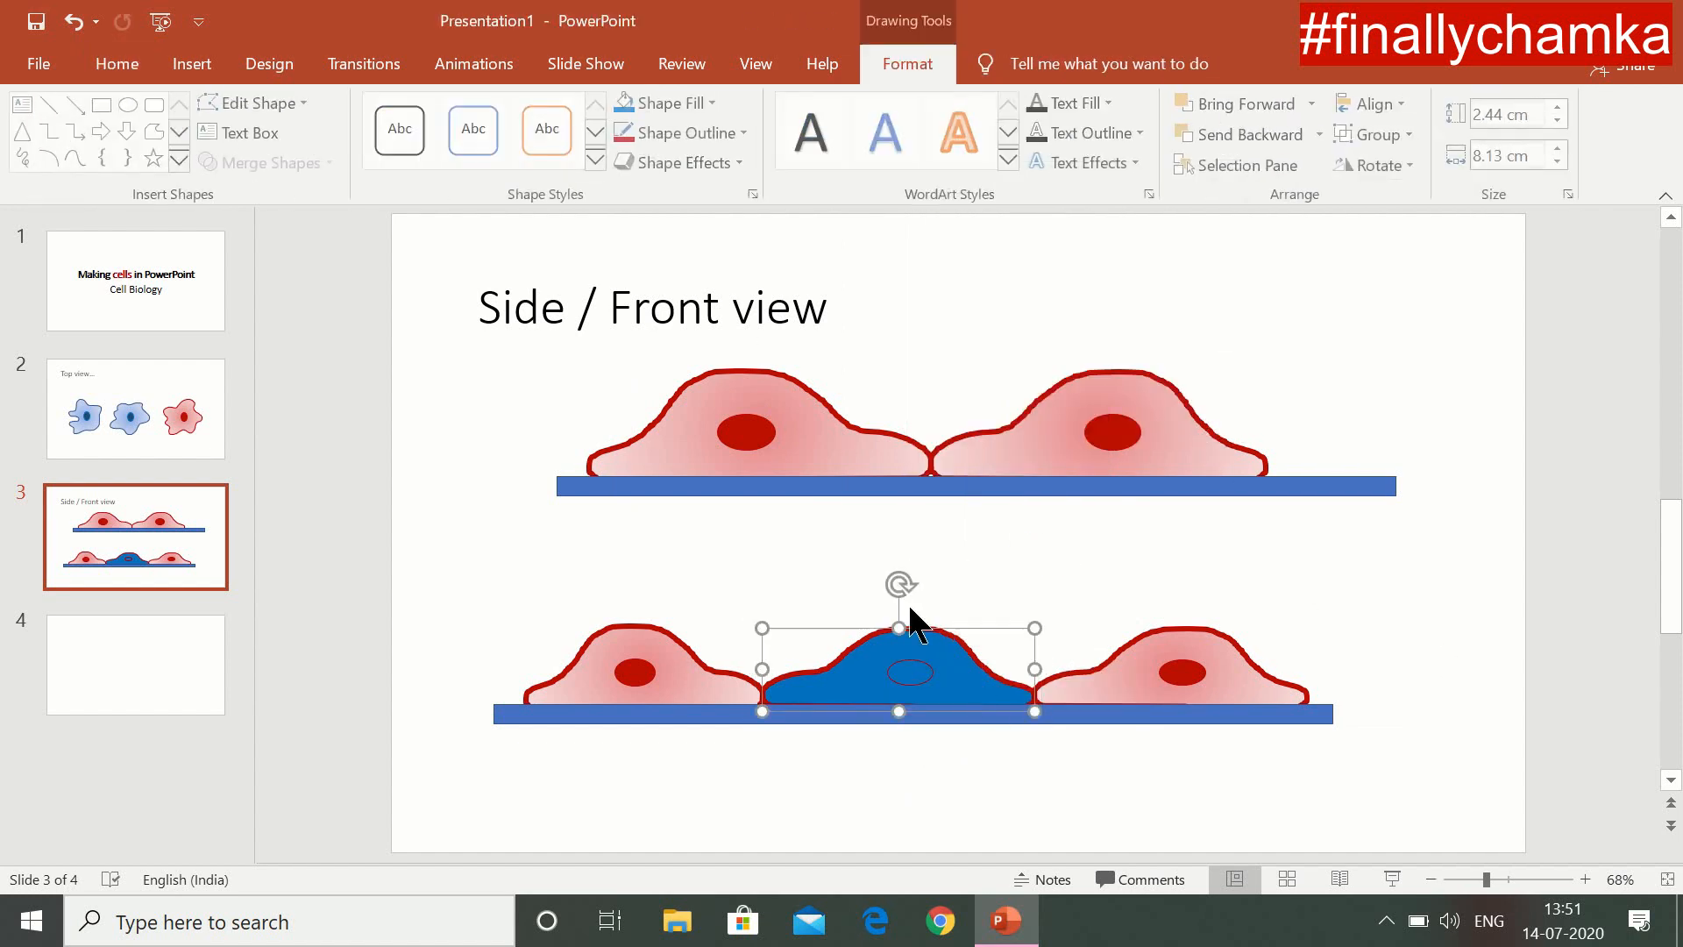
# Step: Give the middle cell's body a standard blue outline and a light gradient fill radiating from the center
pyautogui.click(691, 103)
pyautogui.click(787, 313)
pyautogui.click(723, 134)
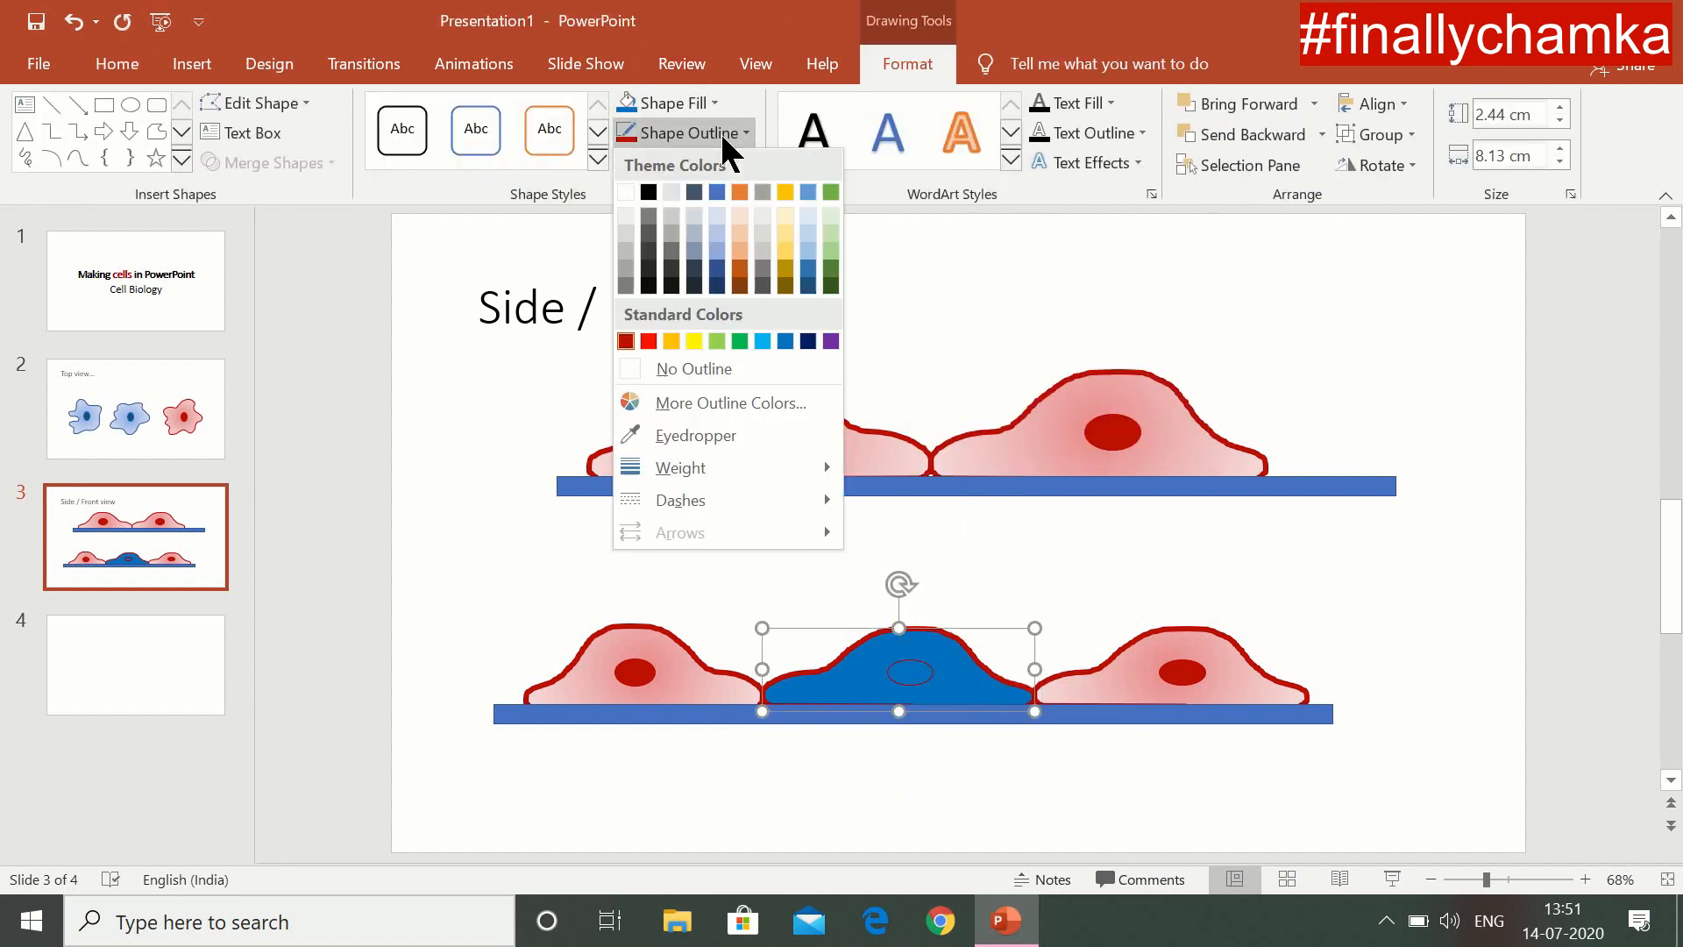
pyautogui.click(785, 340)
pyautogui.click(675, 103)
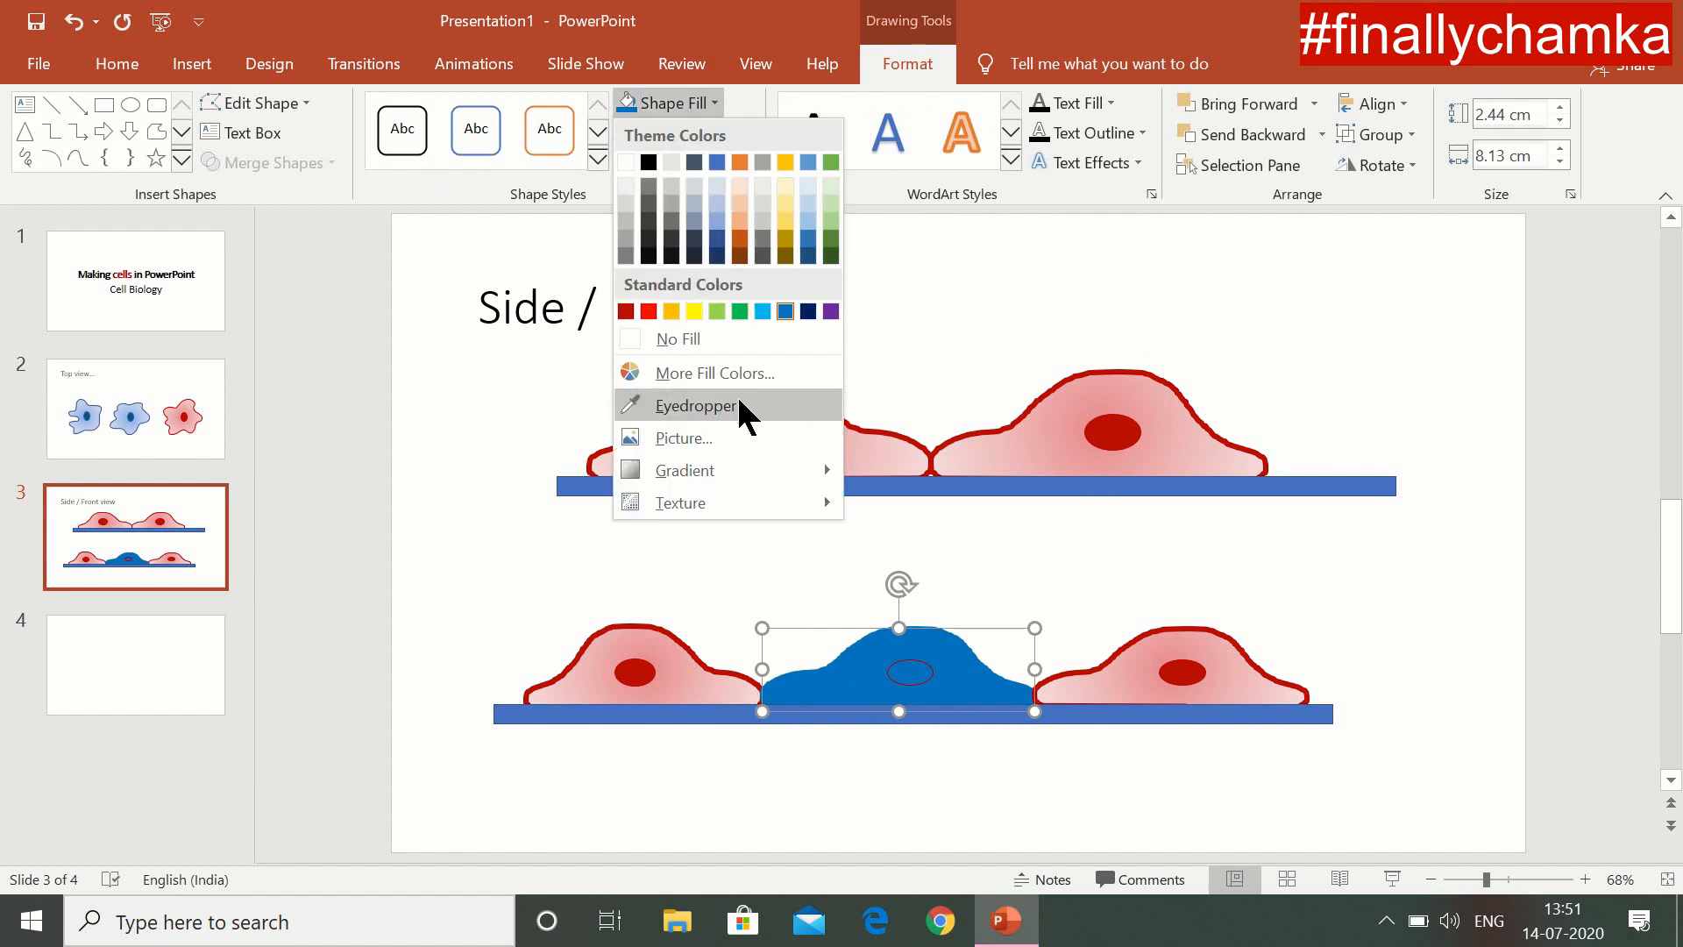
pyautogui.moveTo(763, 470)
pyautogui.click(951, 543)
# Step: Set the outline of the middle cell's nucleus to standard blue
pyautogui.click(907, 674)
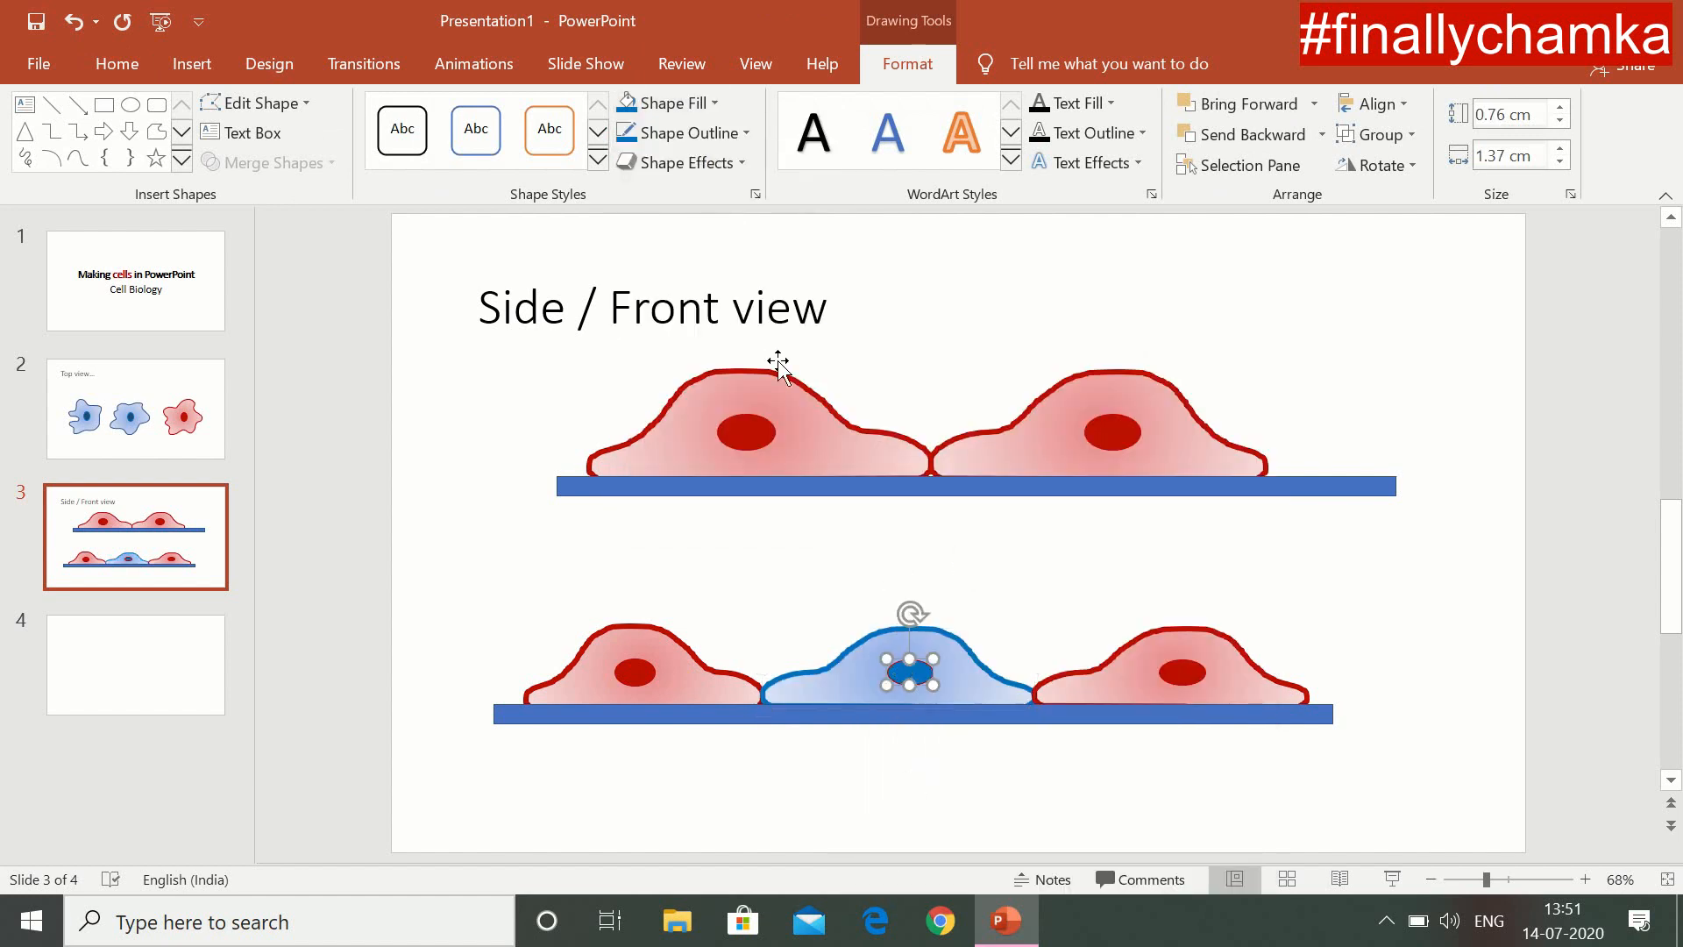
pyautogui.click(701, 133)
pyautogui.click(780, 339)
pyautogui.click(1489, 690)
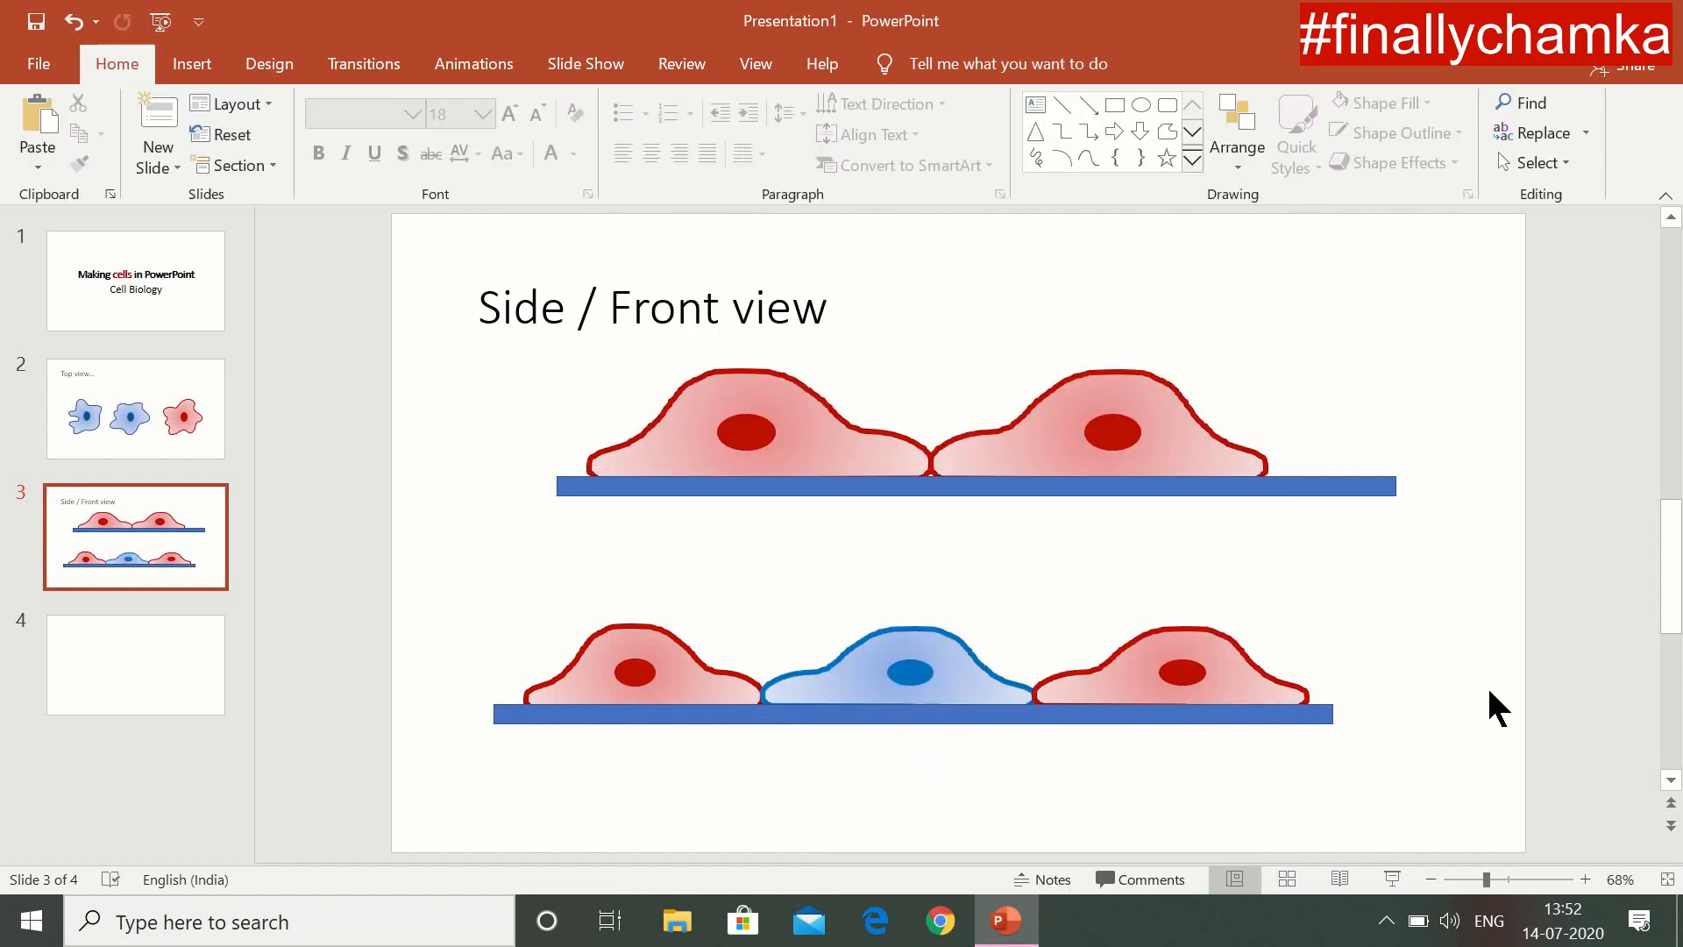
# Step: Add a new slide after the side view slide, title it "Types.." and delete its empty content placeholder
pyautogui.click(158, 121)
pyautogui.click(629, 332)
pyautogui.write('types')
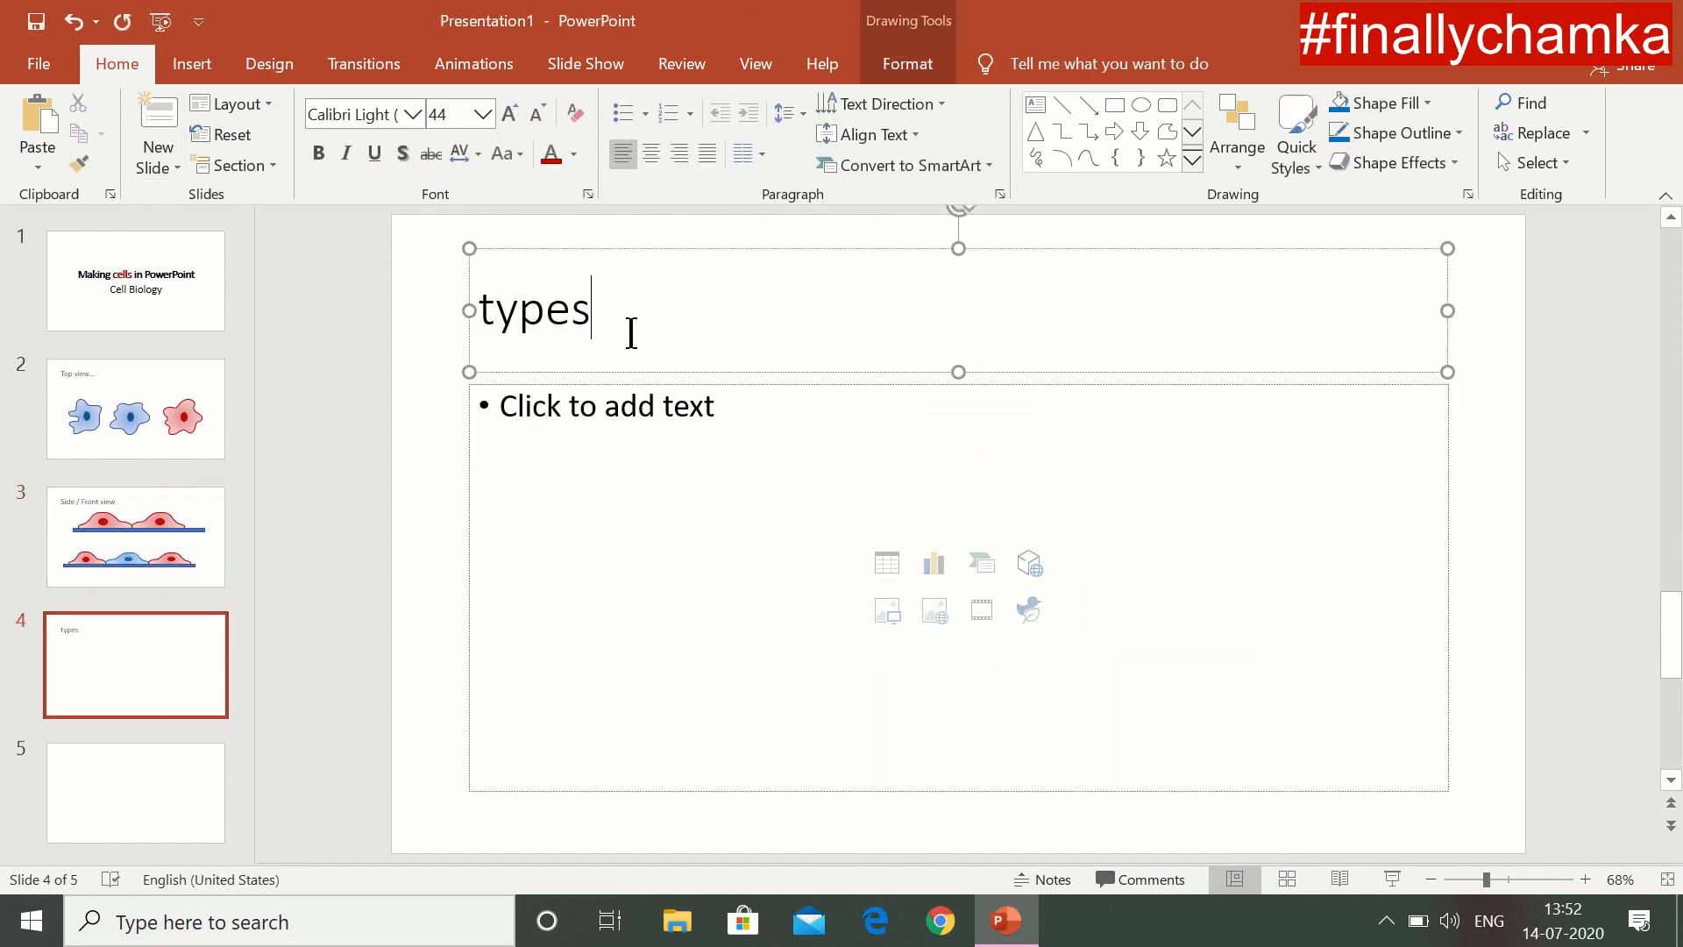
pyautogui.write('..')
pyautogui.click(461, 526)
pyautogui.press('Delete')
# Step: Draw a circle and position it just below the "Types.." title
pyautogui.click(194, 65)
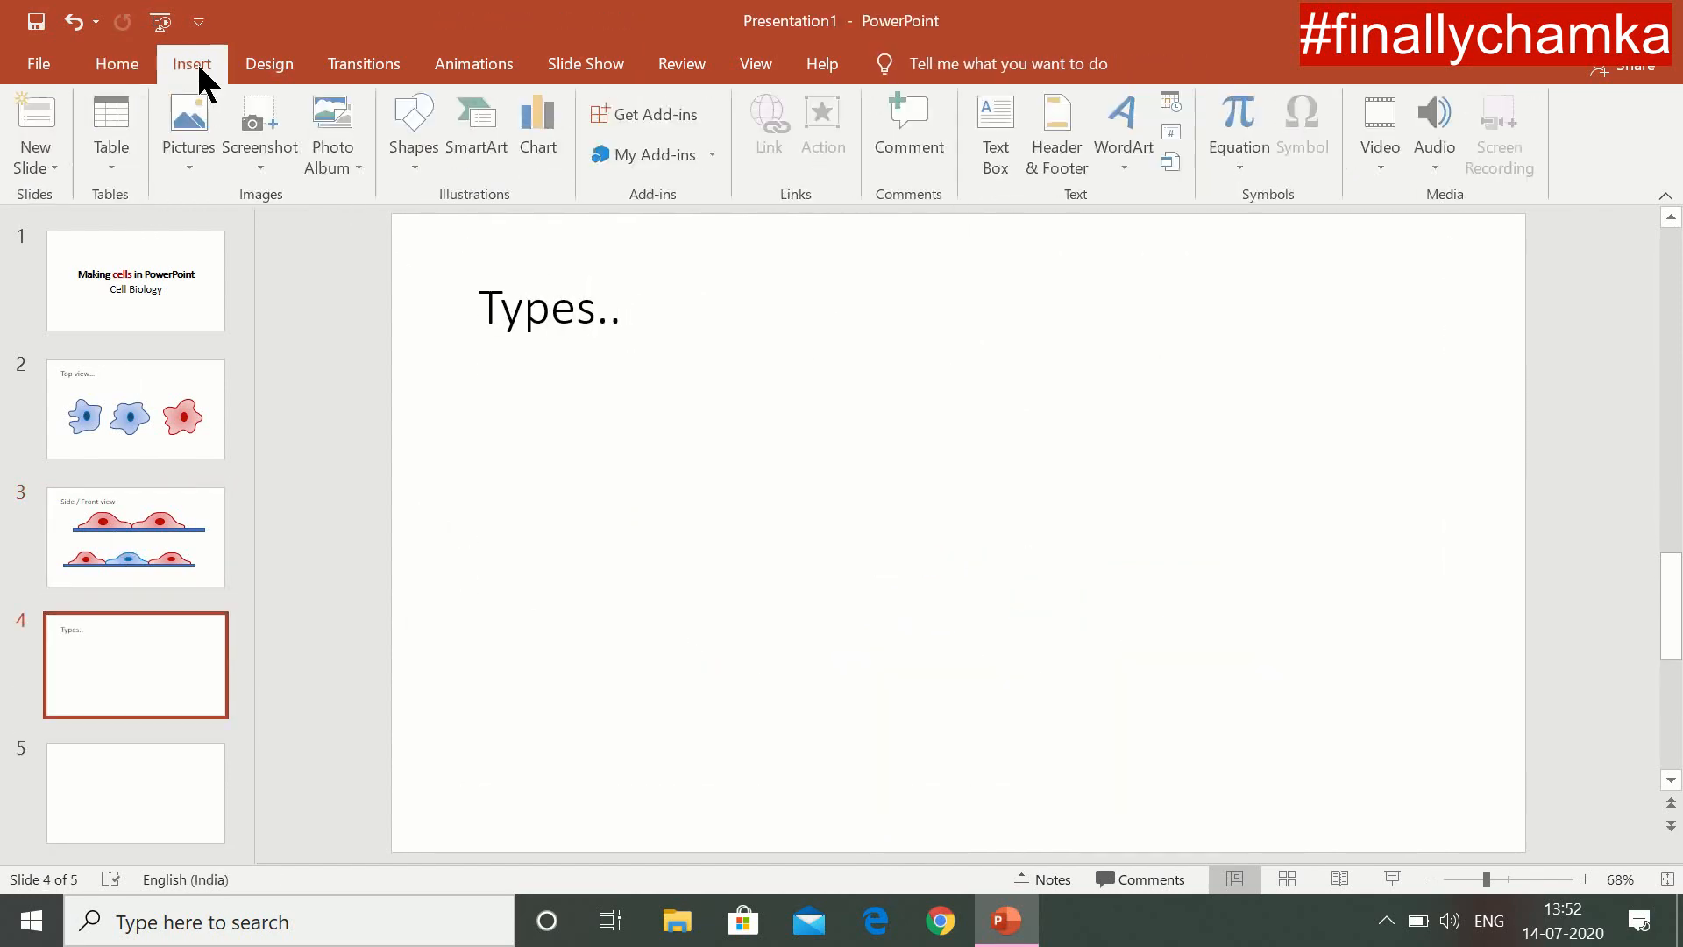
pyautogui.click(412, 132)
pyautogui.click(436, 422)
pyautogui.moveTo(501, 468); pyautogui.dragTo(615, 577)
pyautogui.moveTo(568, 526); pyautogui.dragTo(550, 488)
pyautogui.click(118, 65)
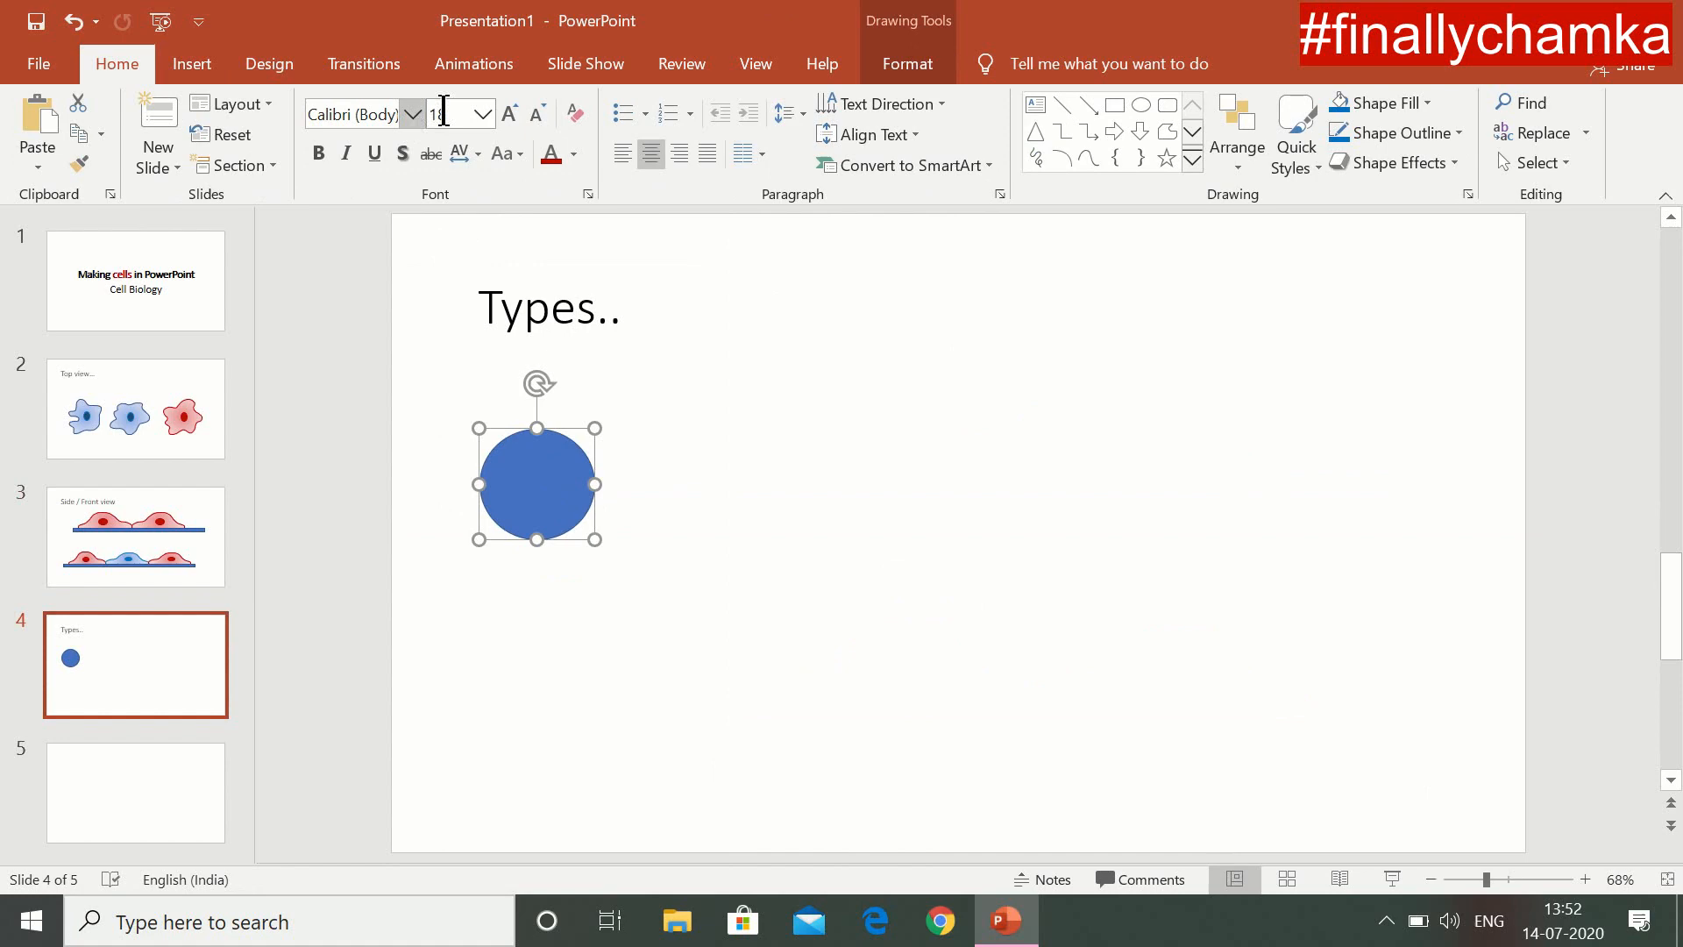
# Step: Draw a closed, irregular round freehand shape about 3 cm high and 3.5 cm wide beside the circle
pyautogui.click(191, 64)
pyautogui.click(415, 131)
pyautogui.click(675, 300)
pyautogui.click(687, 515)
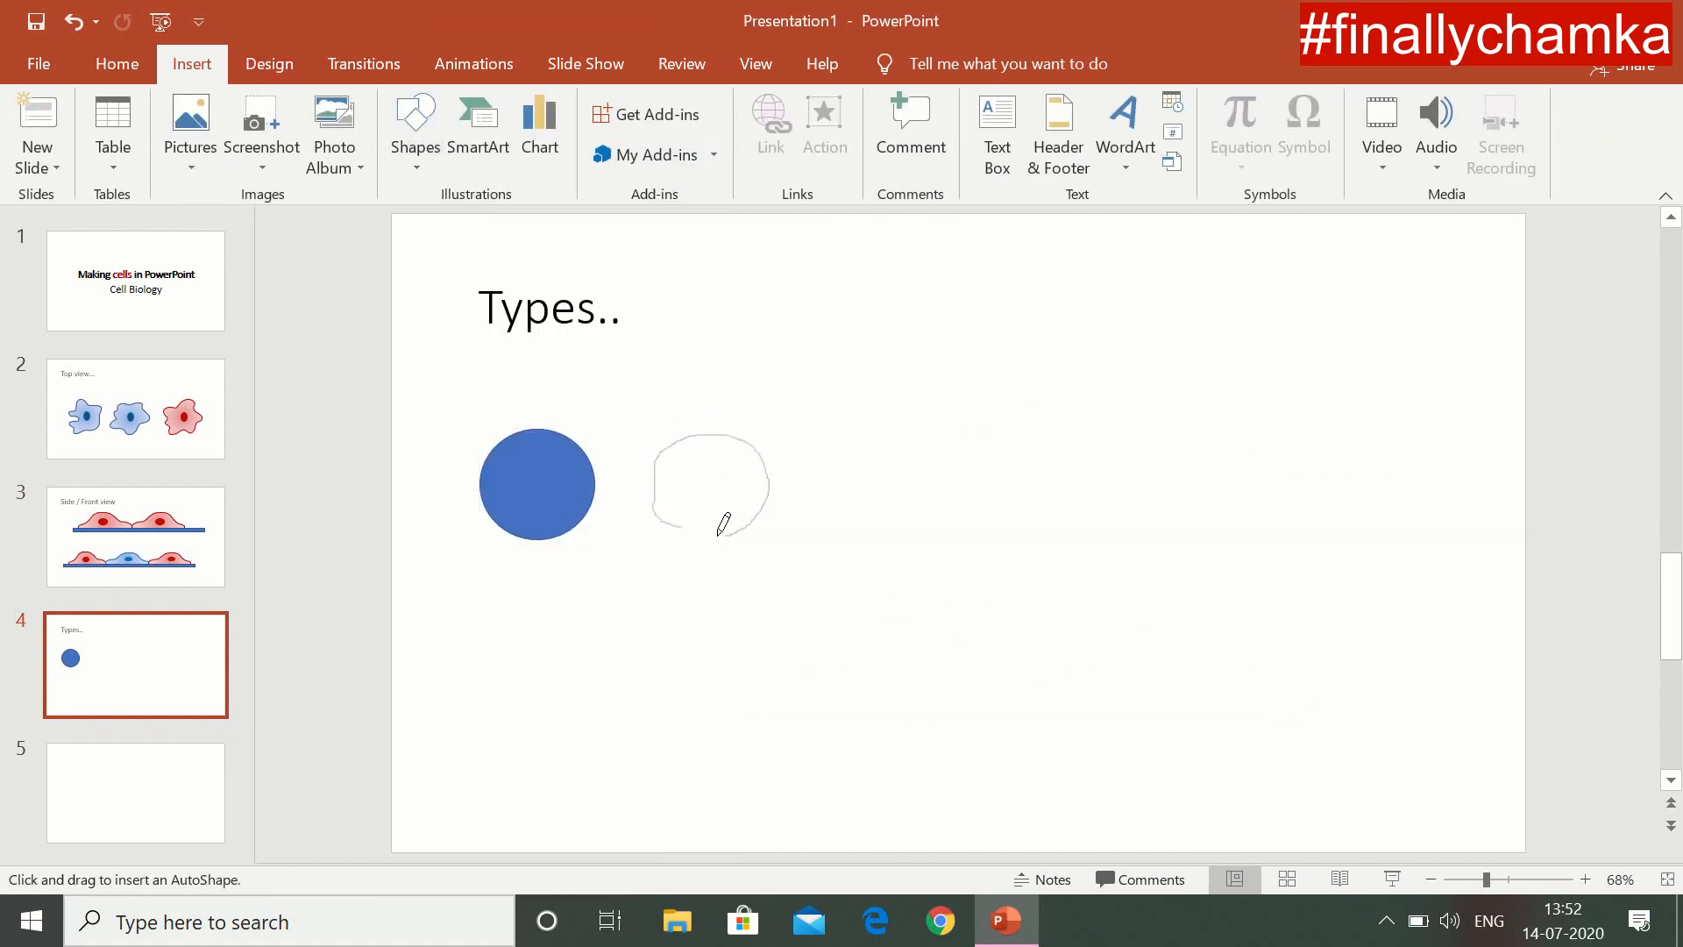
pyautogui.moveTo(724, 524); pyautogui.dragTo(676, 530)
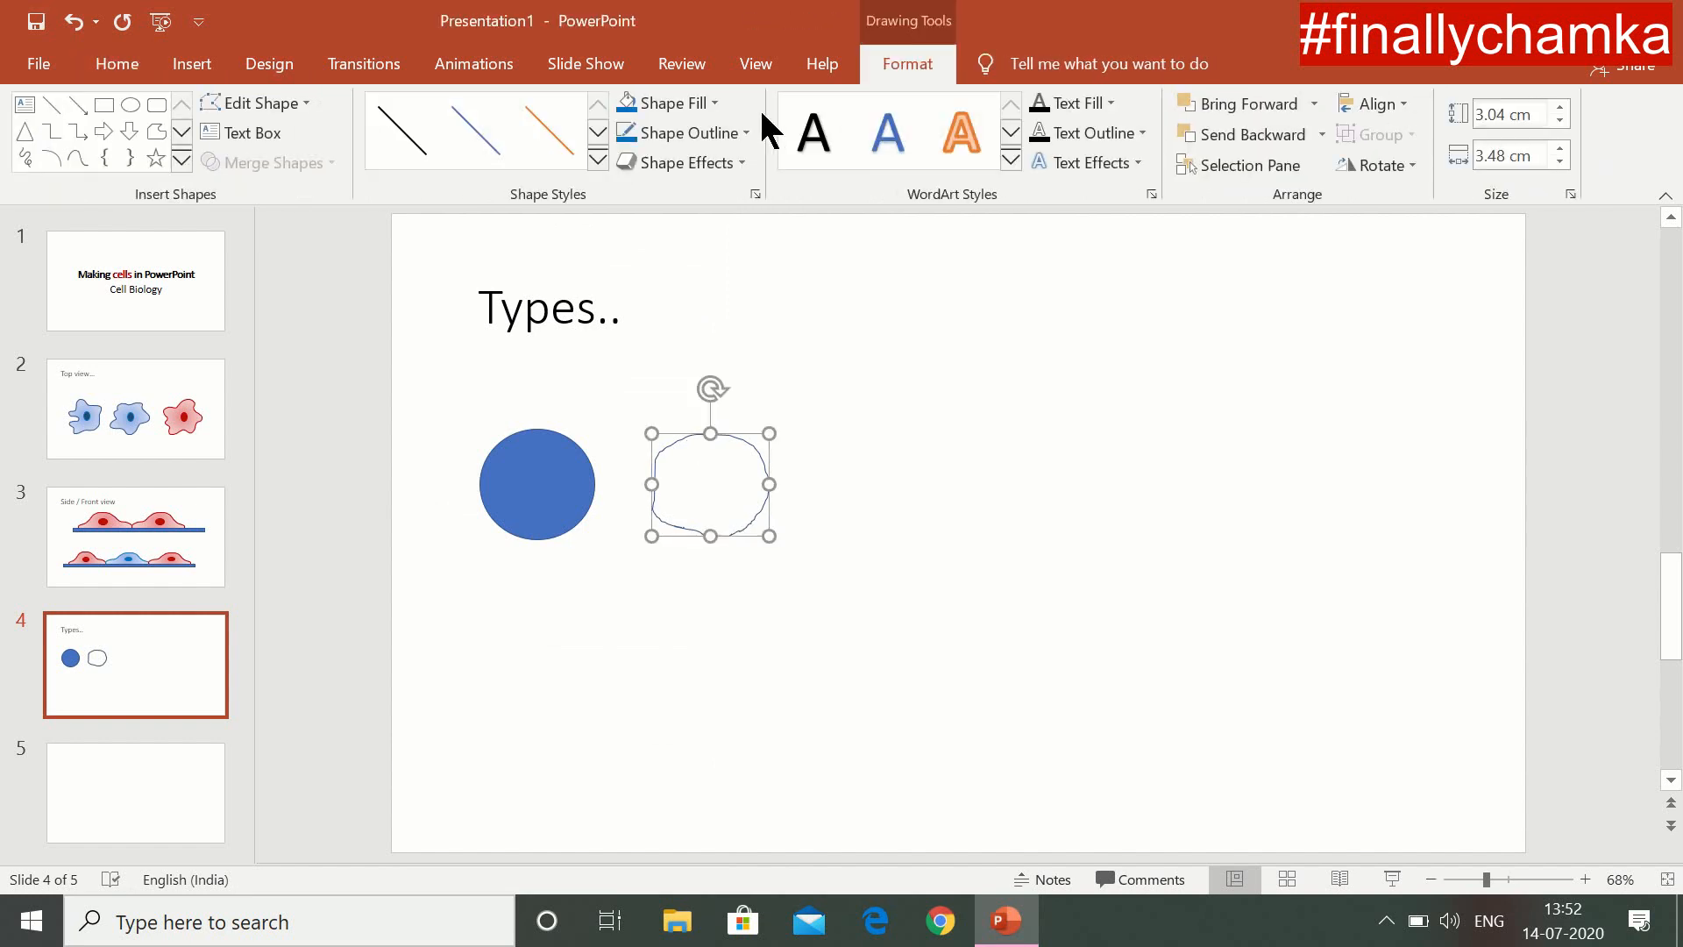
# Step: Fill the freehand shape and the circle with standard blue
pyautogui.click(714, 103)
pyautogui.click(787, 305)
pyautogui.keyDown('shift'); pyautogui.click(517, 510); pyautogui.keyUp('shift')
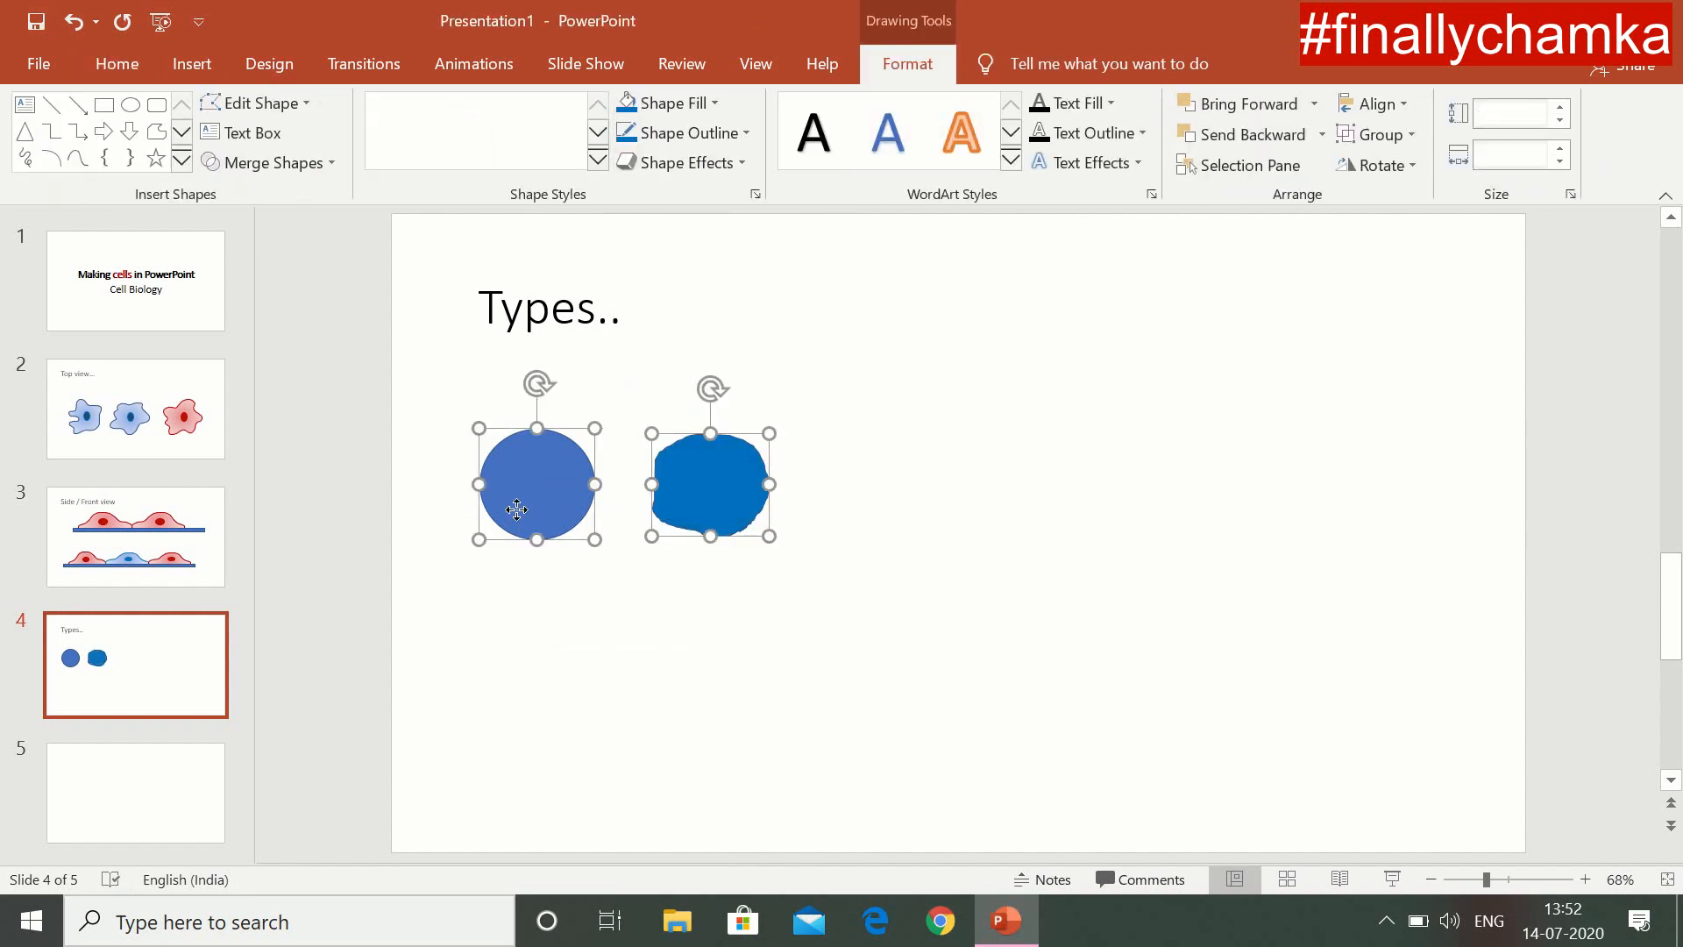
pyautogui.click(695, 103)
pyautogui.click(786, 311)
# Step: Apply a light gradient fill radiating from the center to both round shapes and thicken their outlines
pyautogui.click(715, 102)
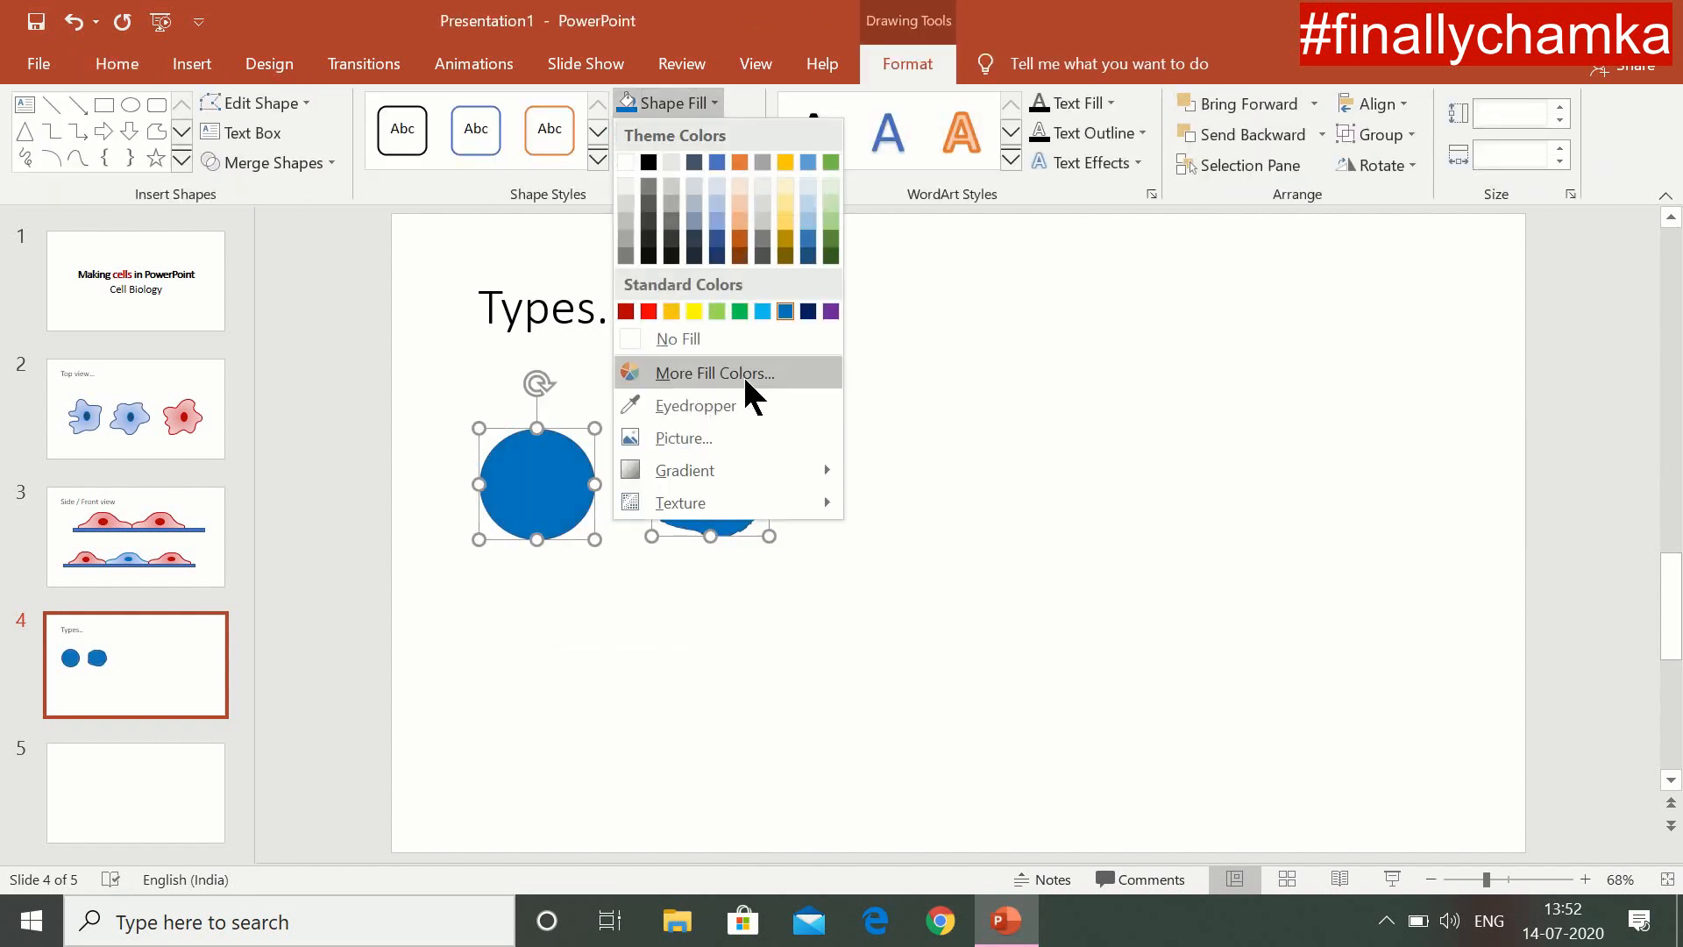
pyautogui.moveTo(771, 470)
pyautogui.click(965, 541)
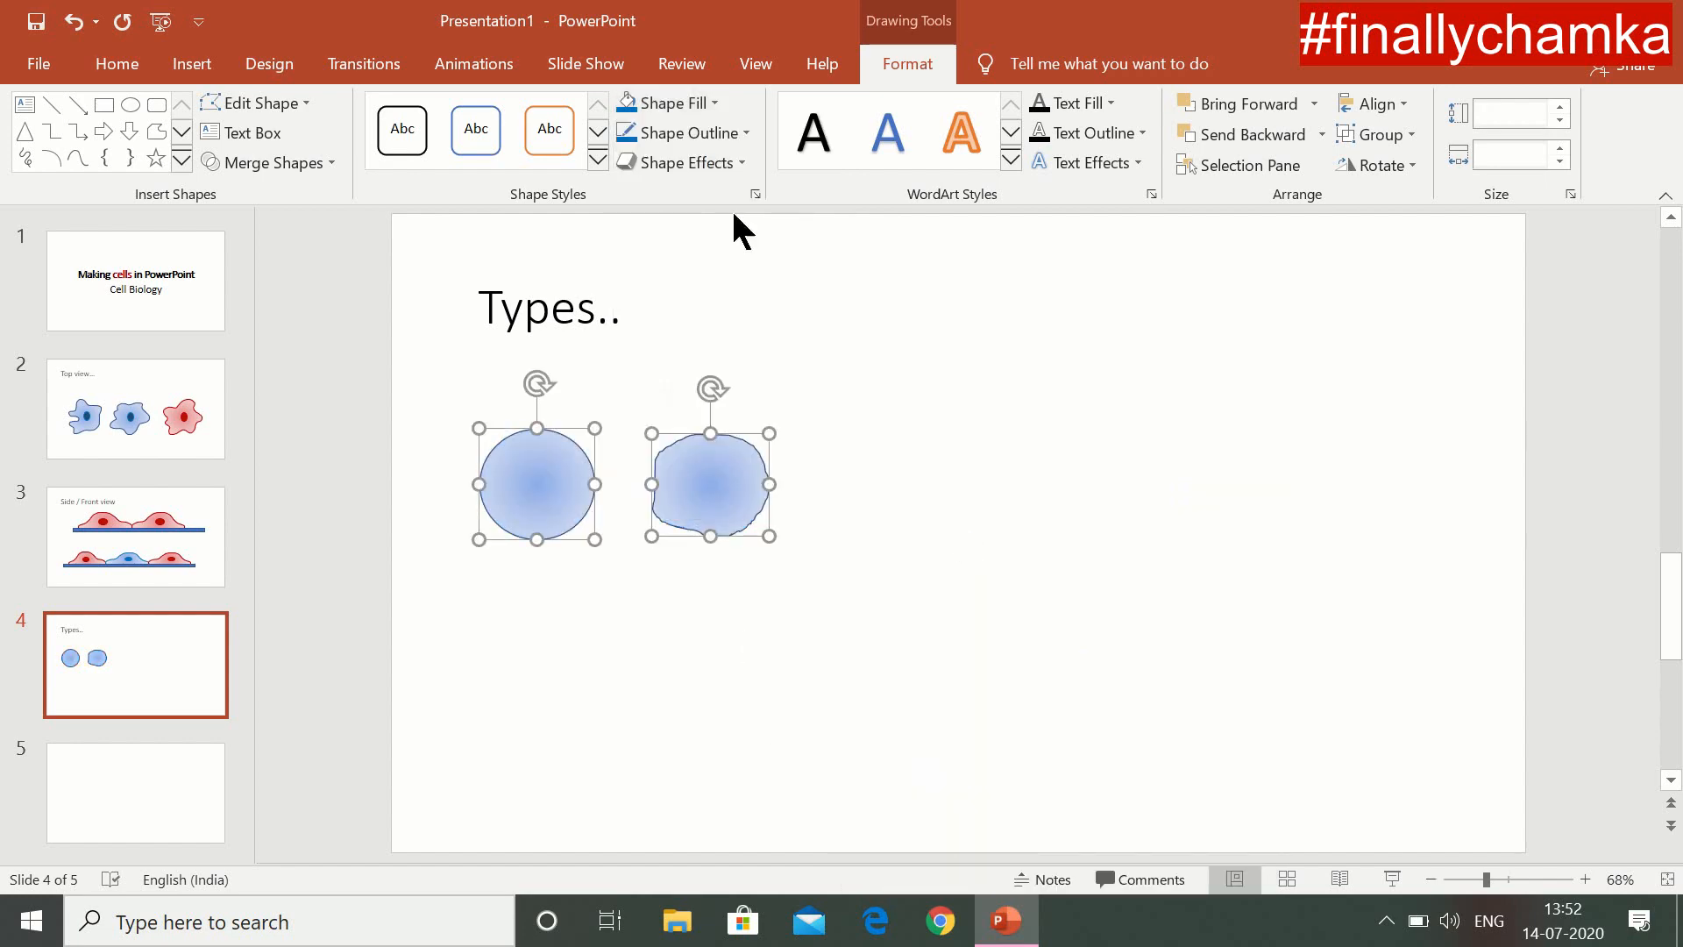
pyautogui.click(717, 136)
pyautogui.moveTo(692, 465)
pyautogui.click(934, 666)
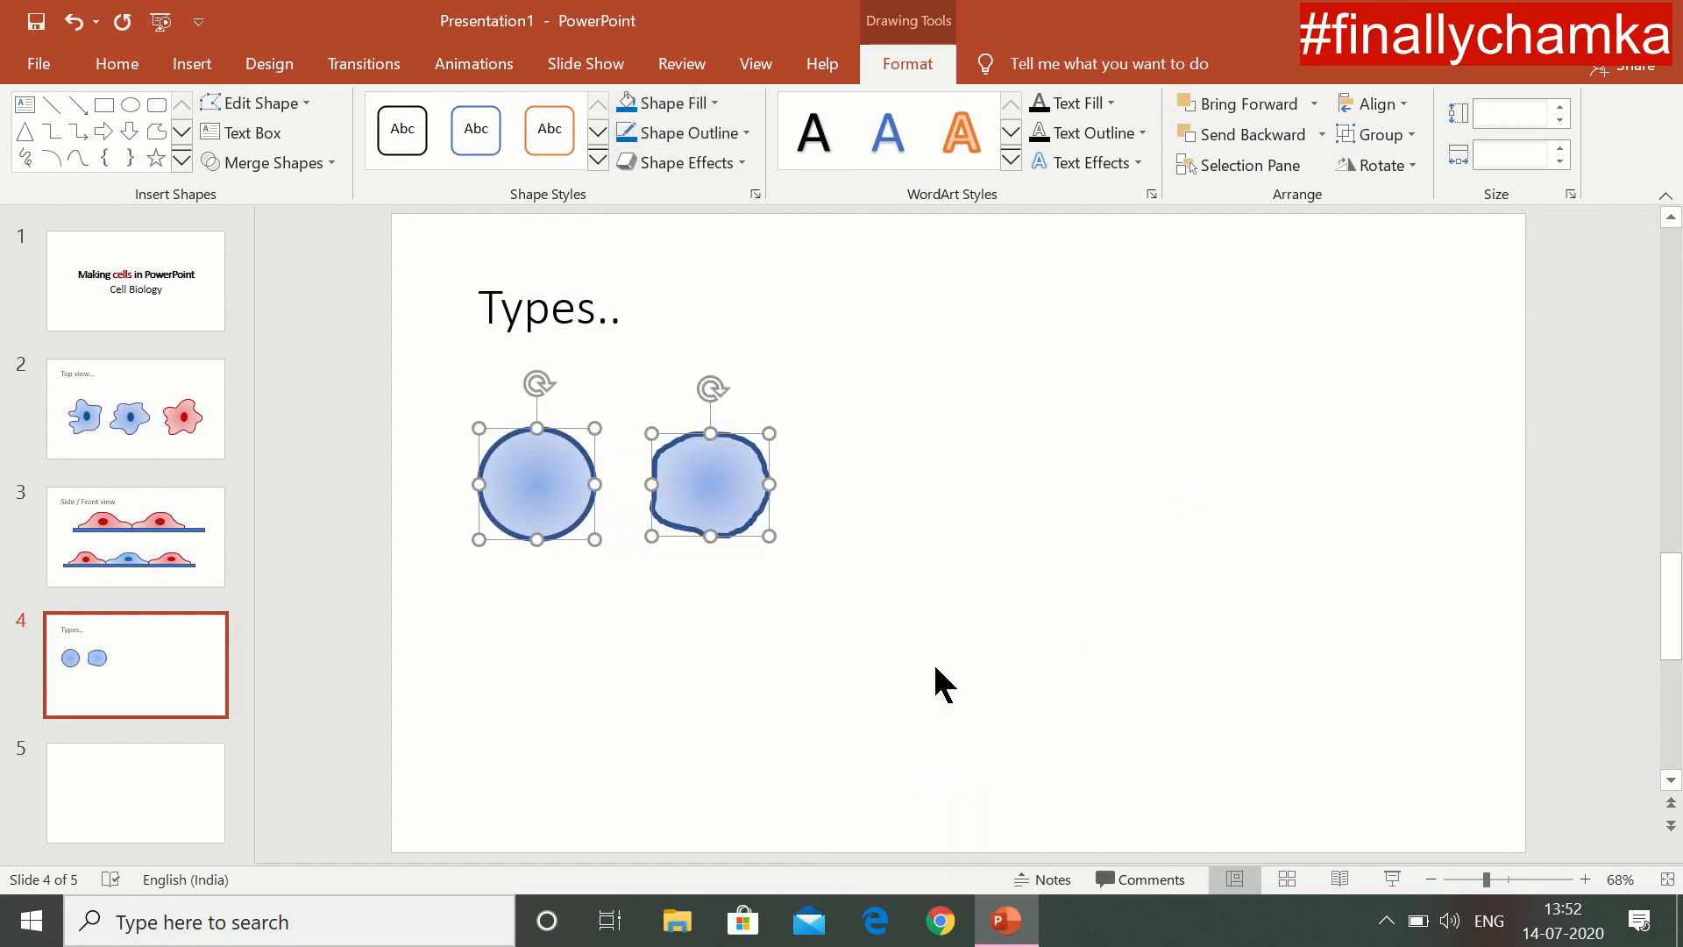
# Step: Draw an oval nucleus about 1.1 cm high and 1.05 cm wide in the circle and copy it into the freehand cell
pyautogui.click(934, 668)
pyautogui.click(192, 63)
pyautogui.click(415, 132)
pyautogui.click(499, 289)
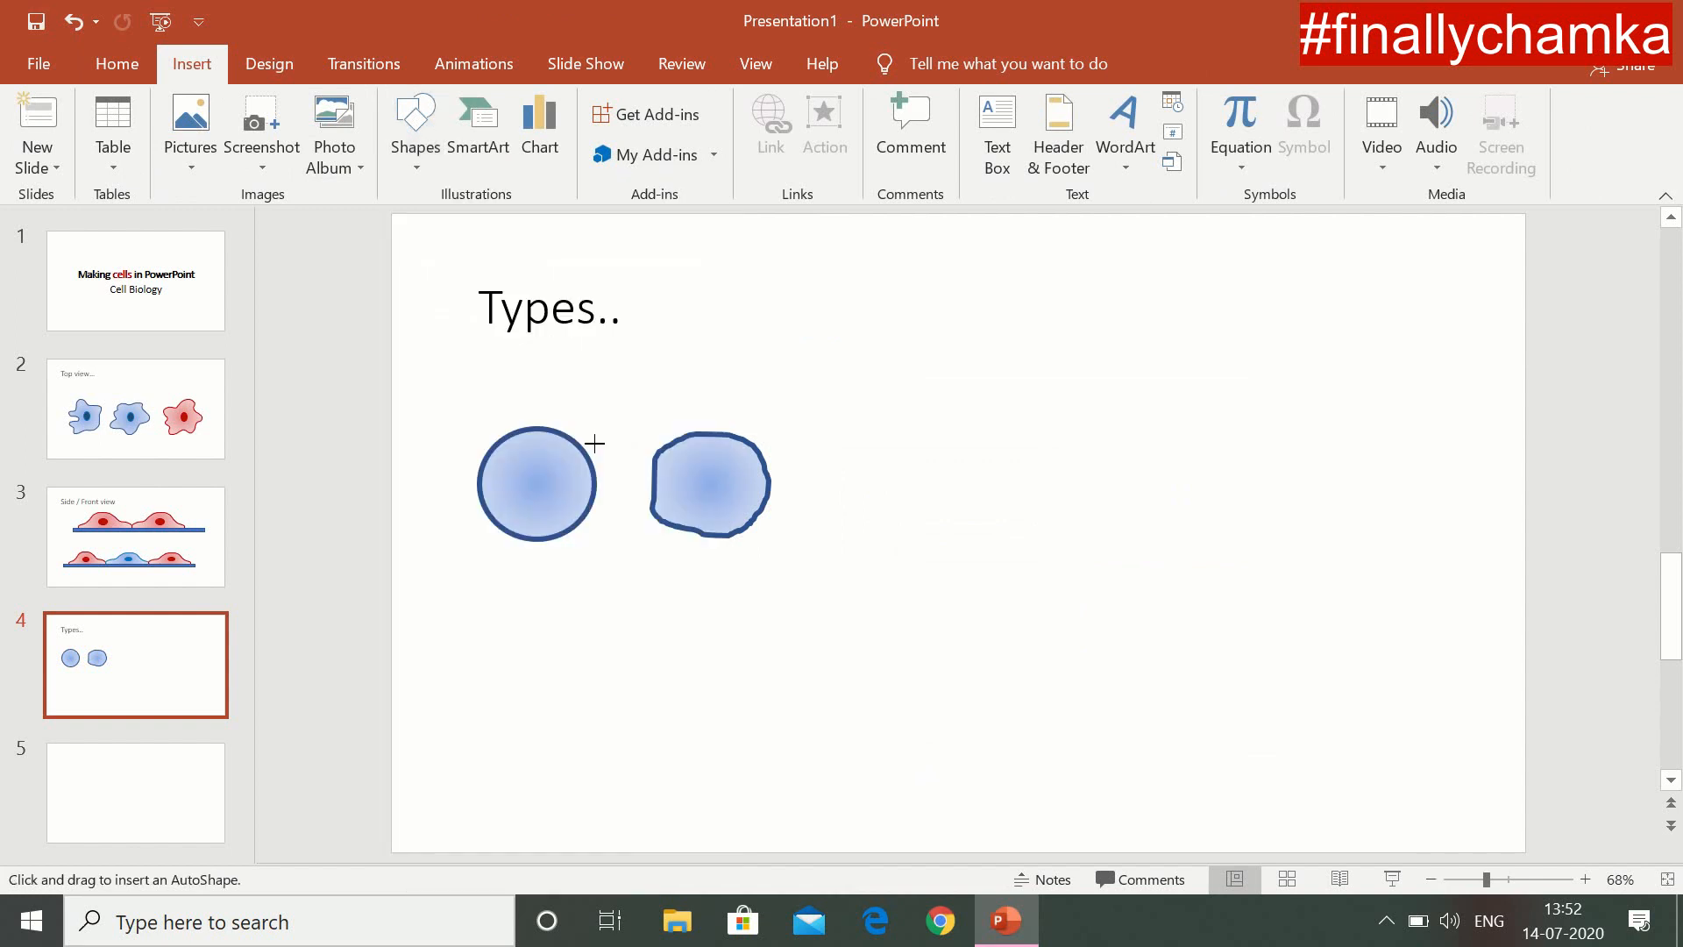
pyautogui.moveTo(553, 499); pyautogui.dragTo(717, 497)
pyautogui.hotkey('ctrl', 'c')
pyautogui.hotkey('ctrl', 'v')
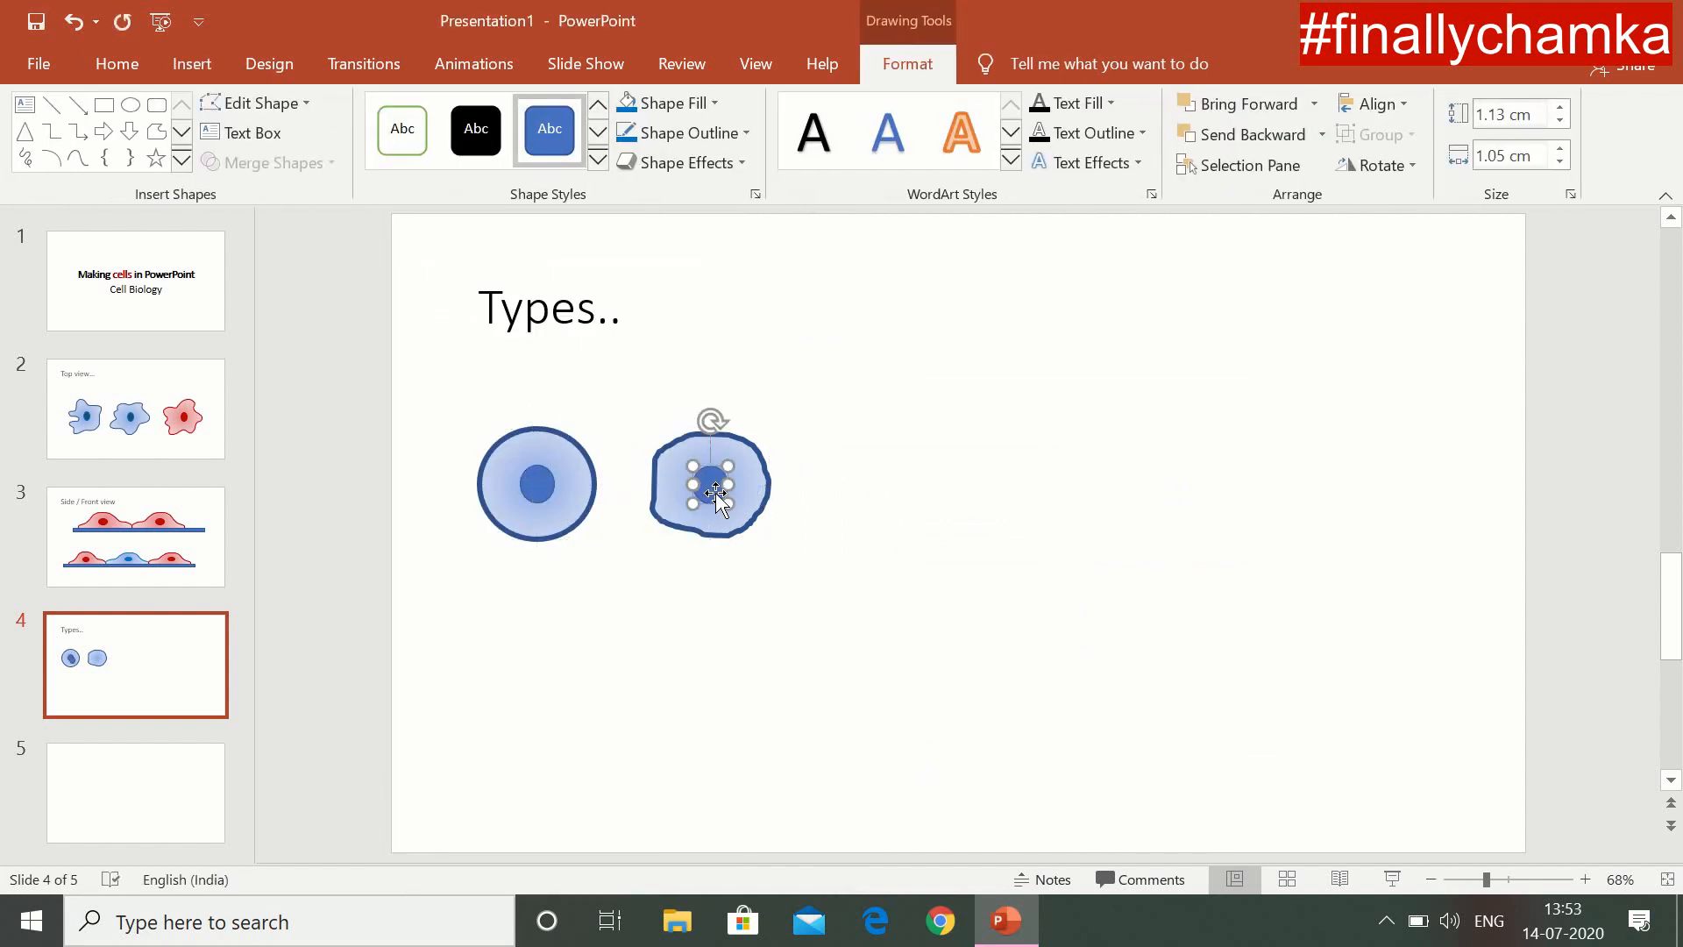
pyautogui.click(830, 541)
# Step: Draw a rounded rectangle about 2.4 cm high and 4.2 cm wide below the round cells and duplicate it directly alongside
pyautogui.click(192, 63)
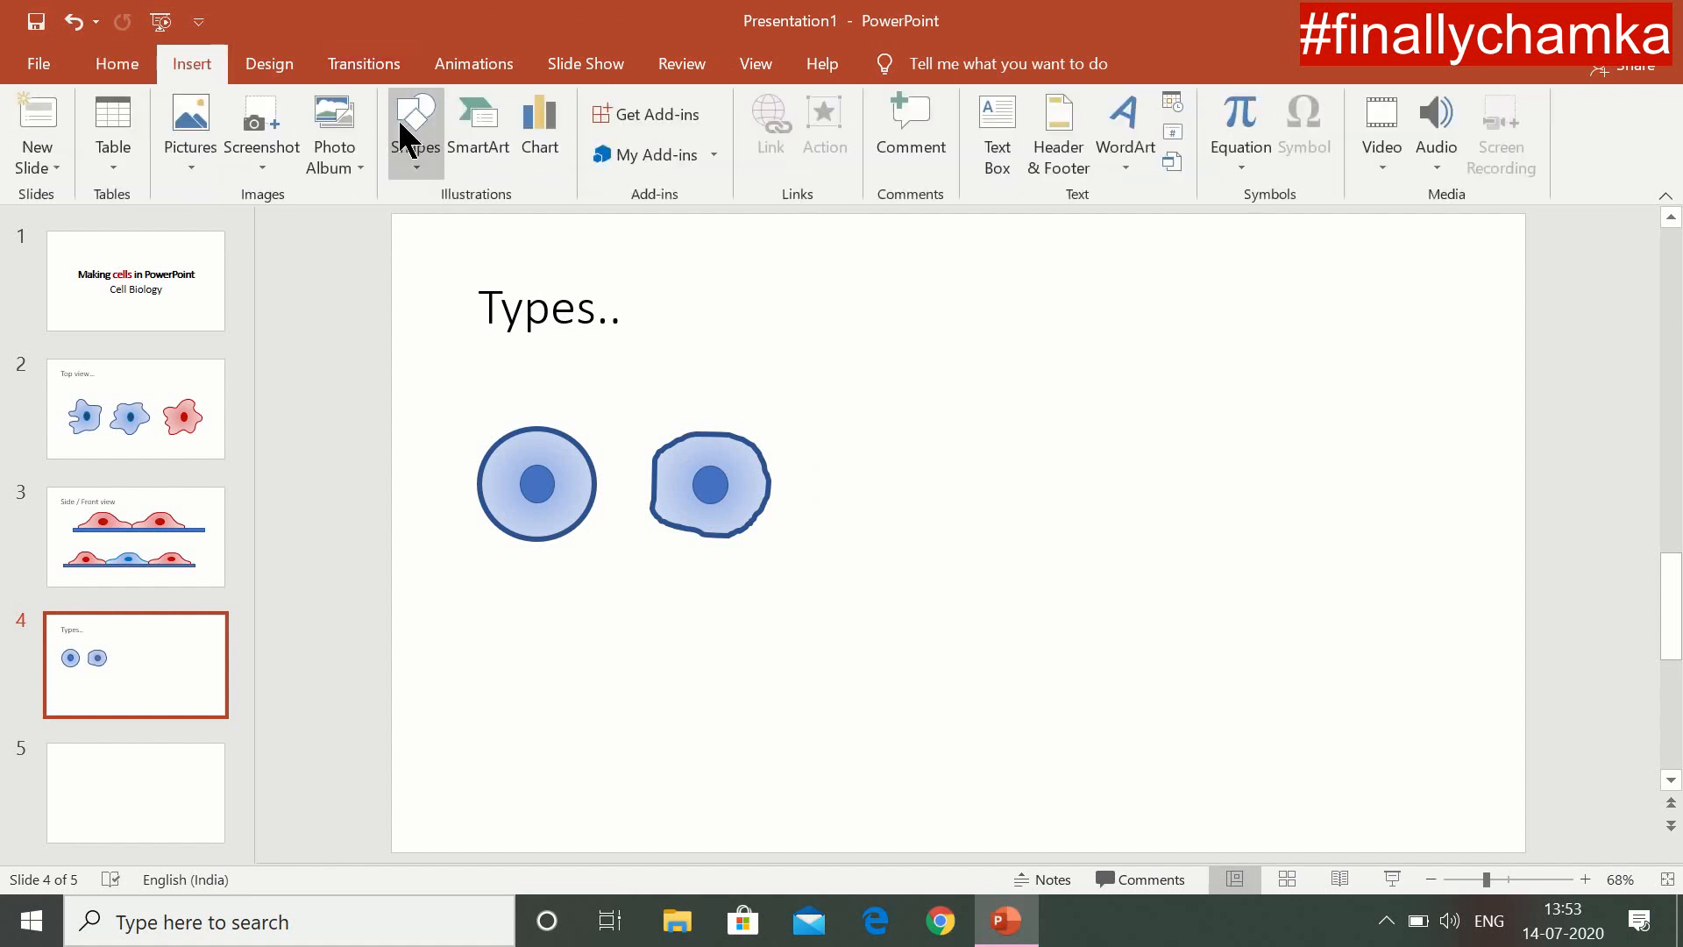
pyautogui.click(416, 132)
pyautogui.click(533, 226)
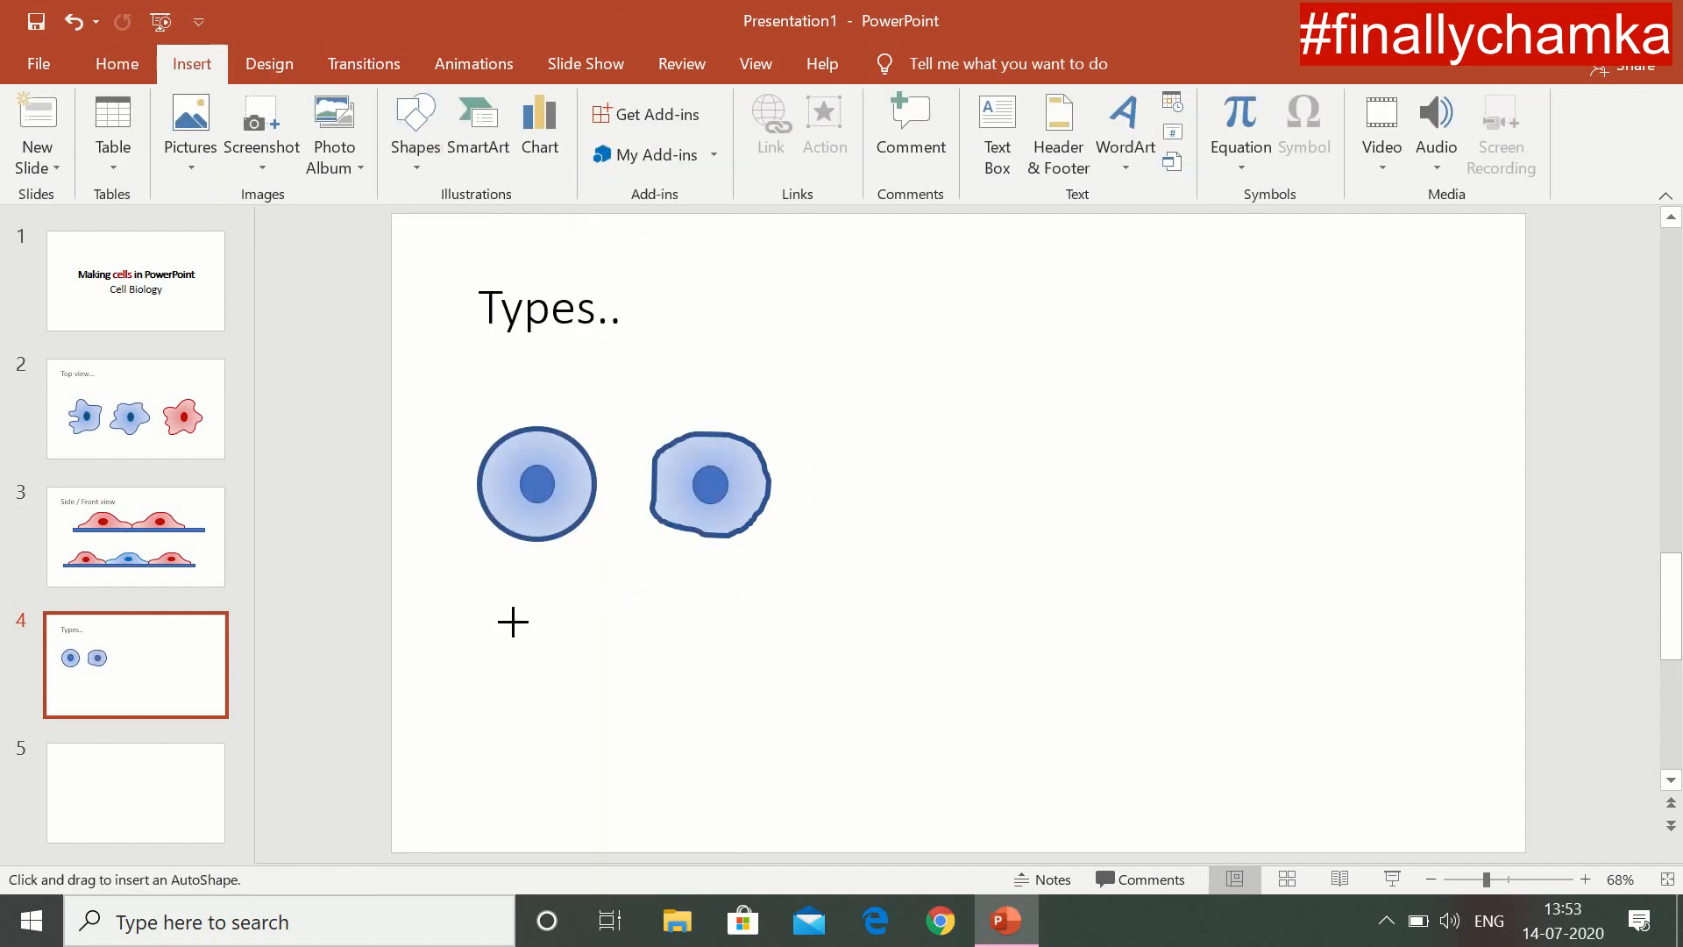
pyautogui.moveTo(503, 614)
pyautogui.mouseDown()
pyautogui.moveTo(639, 707)
pyautogui.moveTo(571, 672)
pyautogui.moveTo(770, 680)
pyautogui.moveTo(695, 652)
pyautogui.mouseUp()
pyautogui.hotkey('ctrl', 'c')
pyautogui.hotkey('ctrl', 'v')
# Step: Apply a light gradient fill radiating from the center to both rounded rectangles and thicken their outlines
pyautogui.moveTo(827, 718); pyautogui.dragTo(343, 579)
pyautogui.click(666, 102)
pyautogui.moveTo(756, 469)
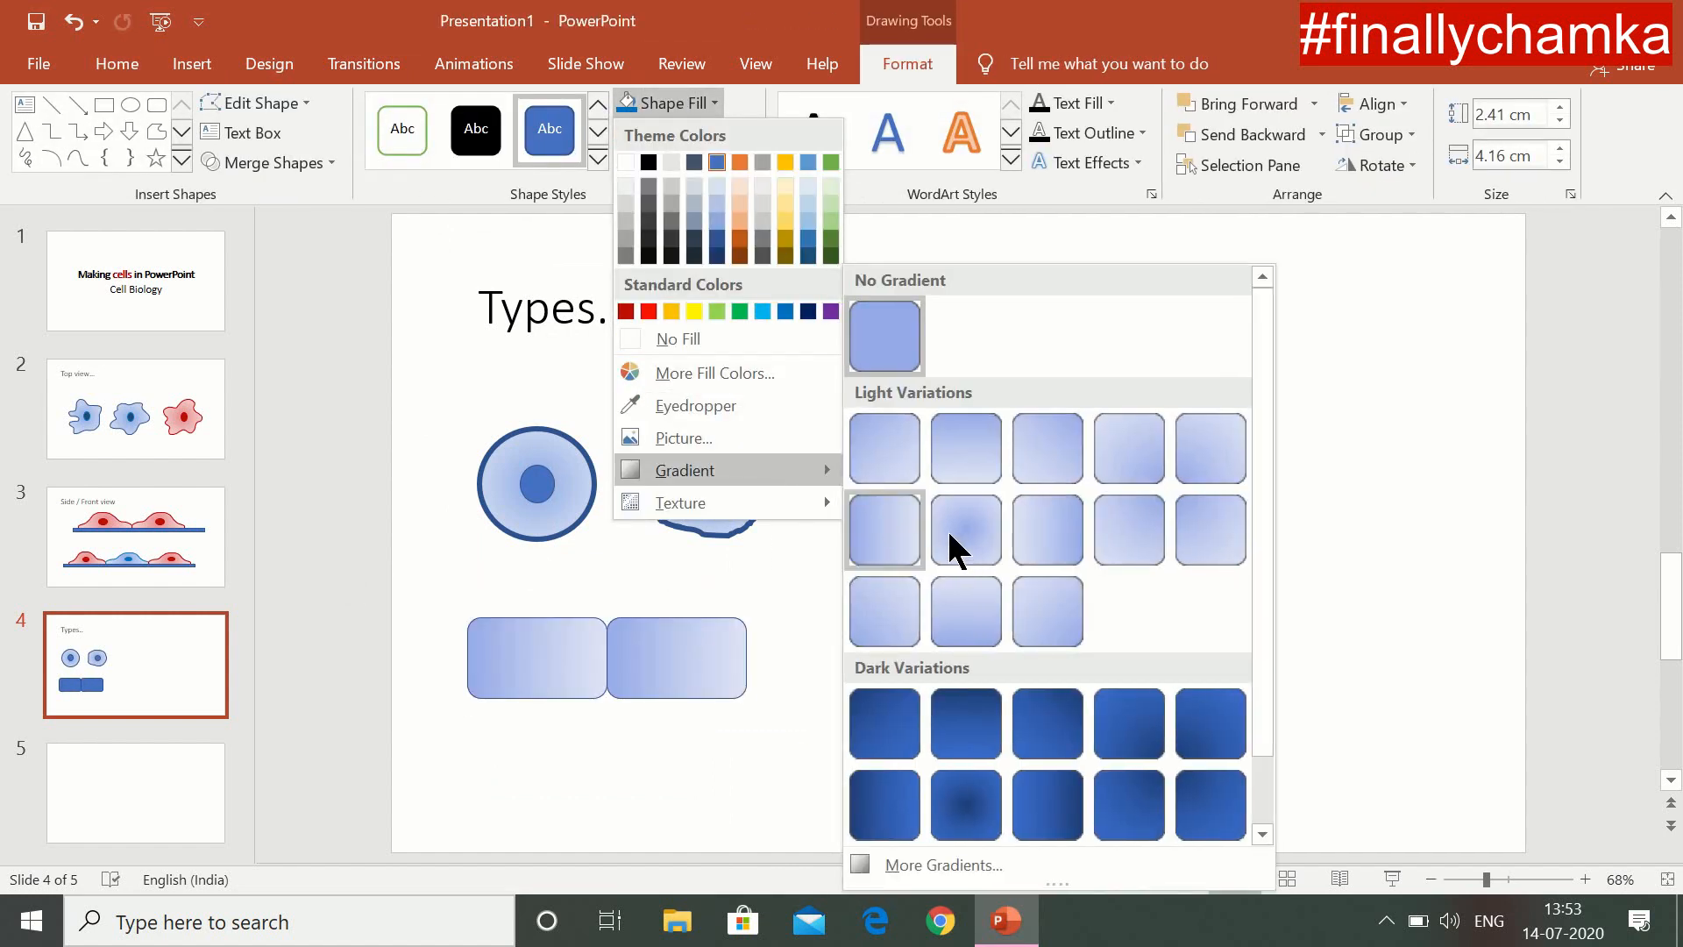
pyautogui.click(955, 529)
pyautogui.click(692, 132)
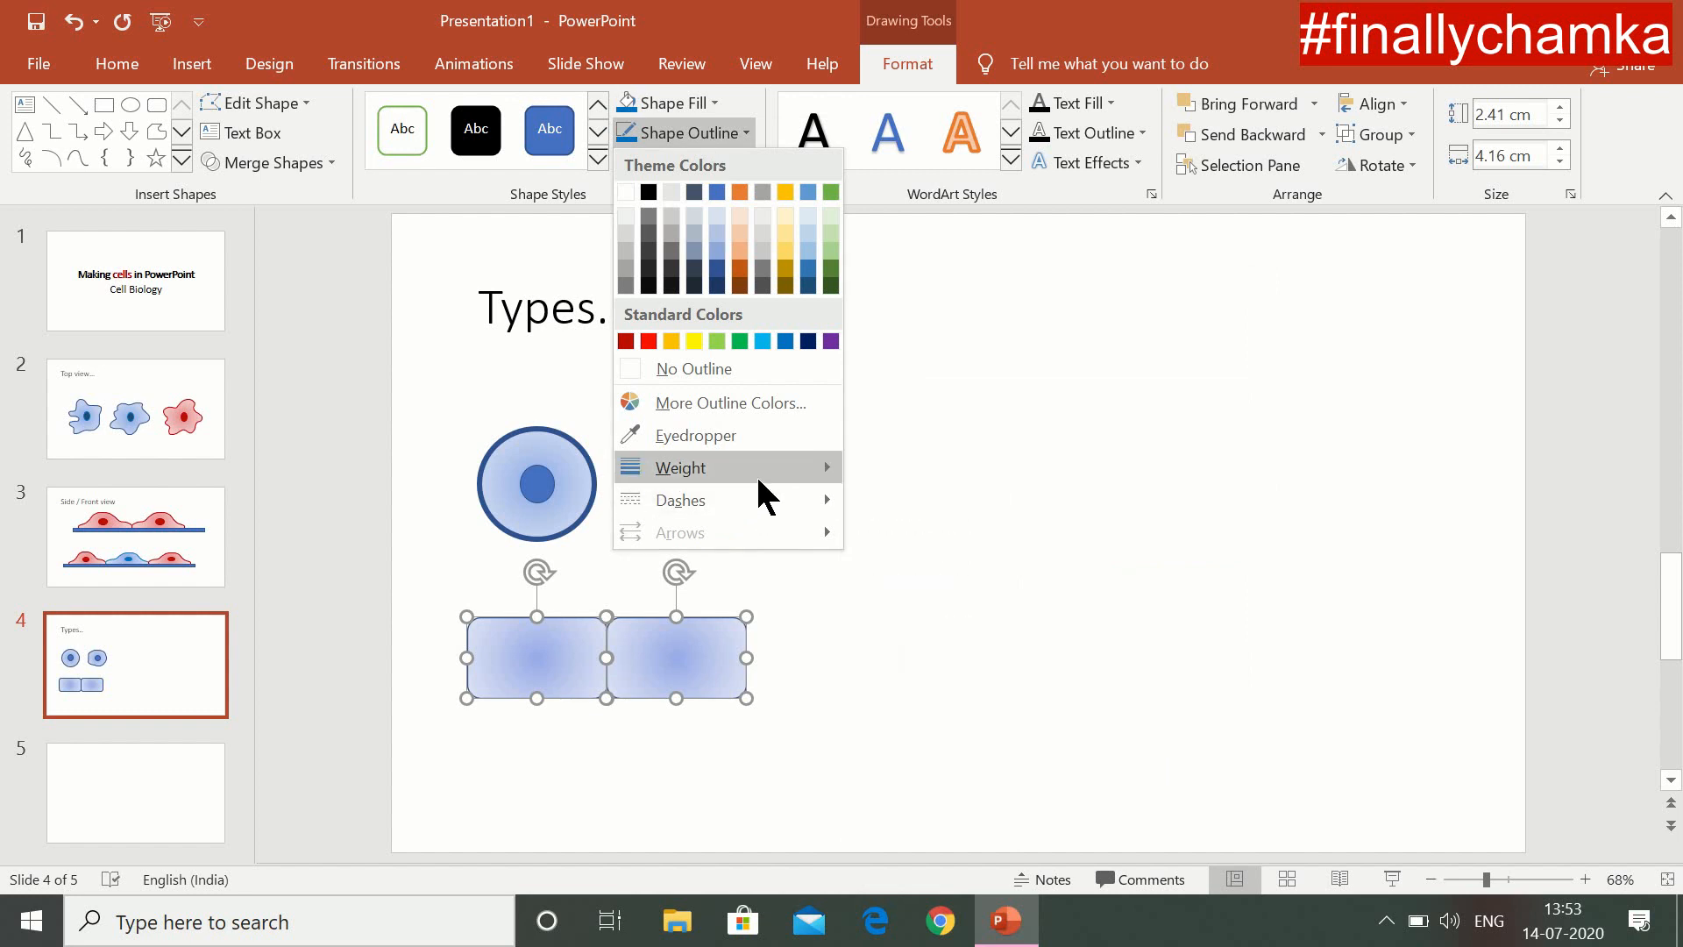
pyautogui.click(953, 668)
# Step: Paste a copy of the oval nucleus into the middle of each rounded rectangle
pyautogui.hotkey('ctrl', 'v')
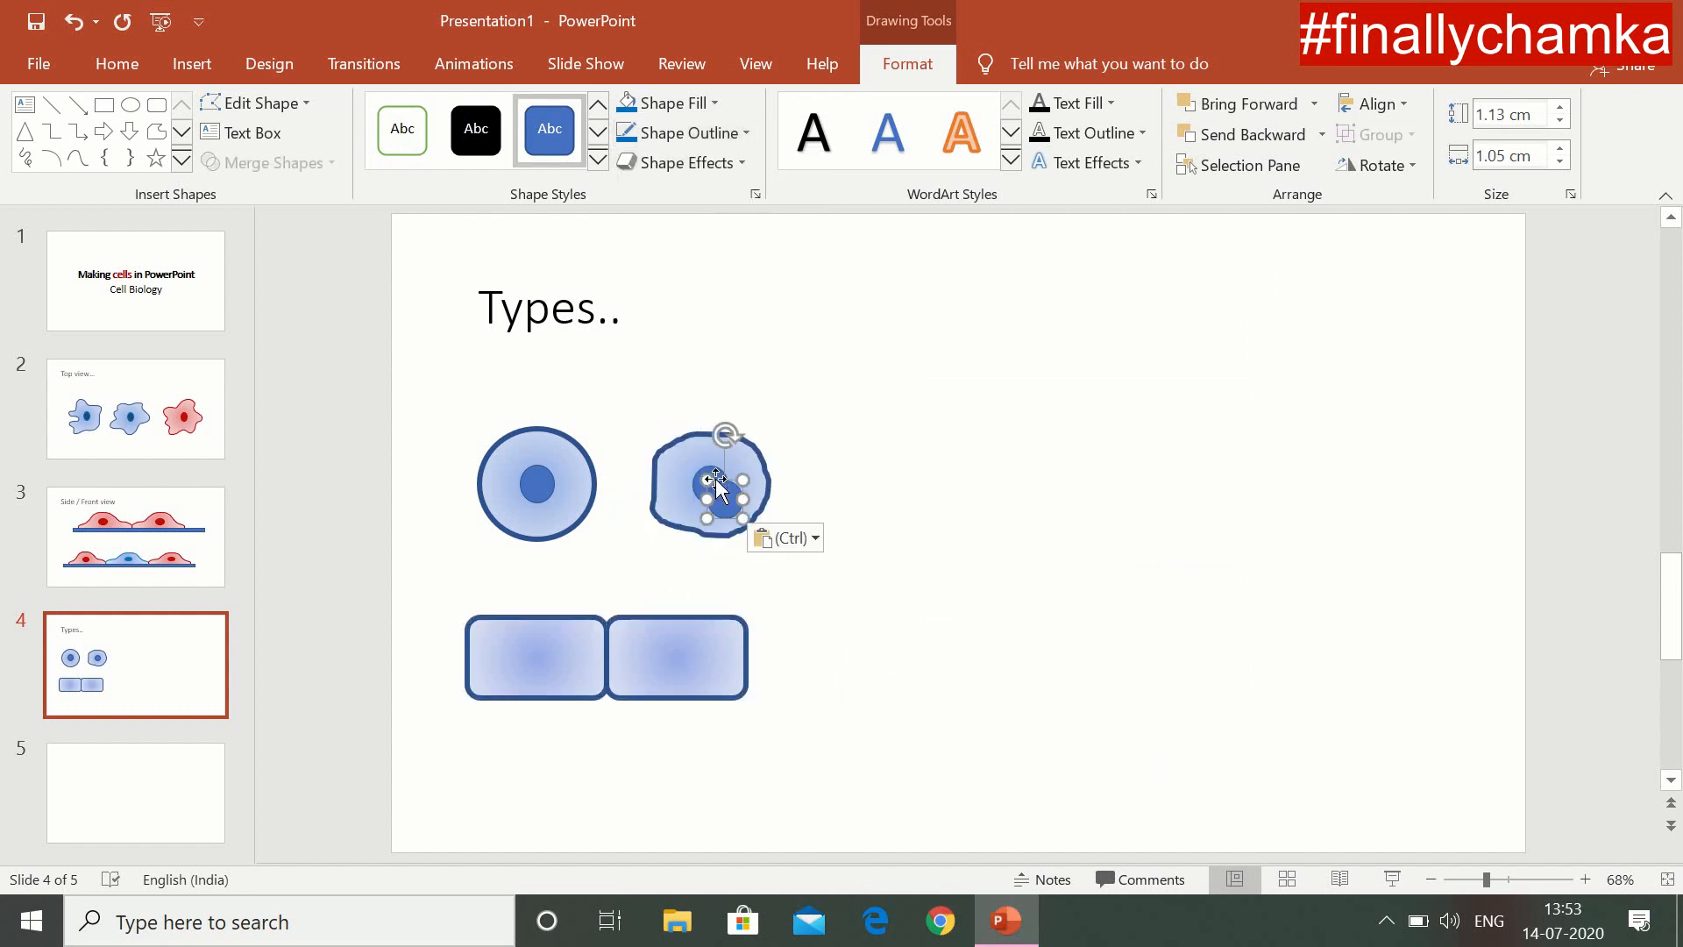
pyautogui.moveTo(714, 480); pyautogui.dragTo(539, 659)
pyautogui.hotkey('ctrl', 'v')
pyautogui.click(791, 636)
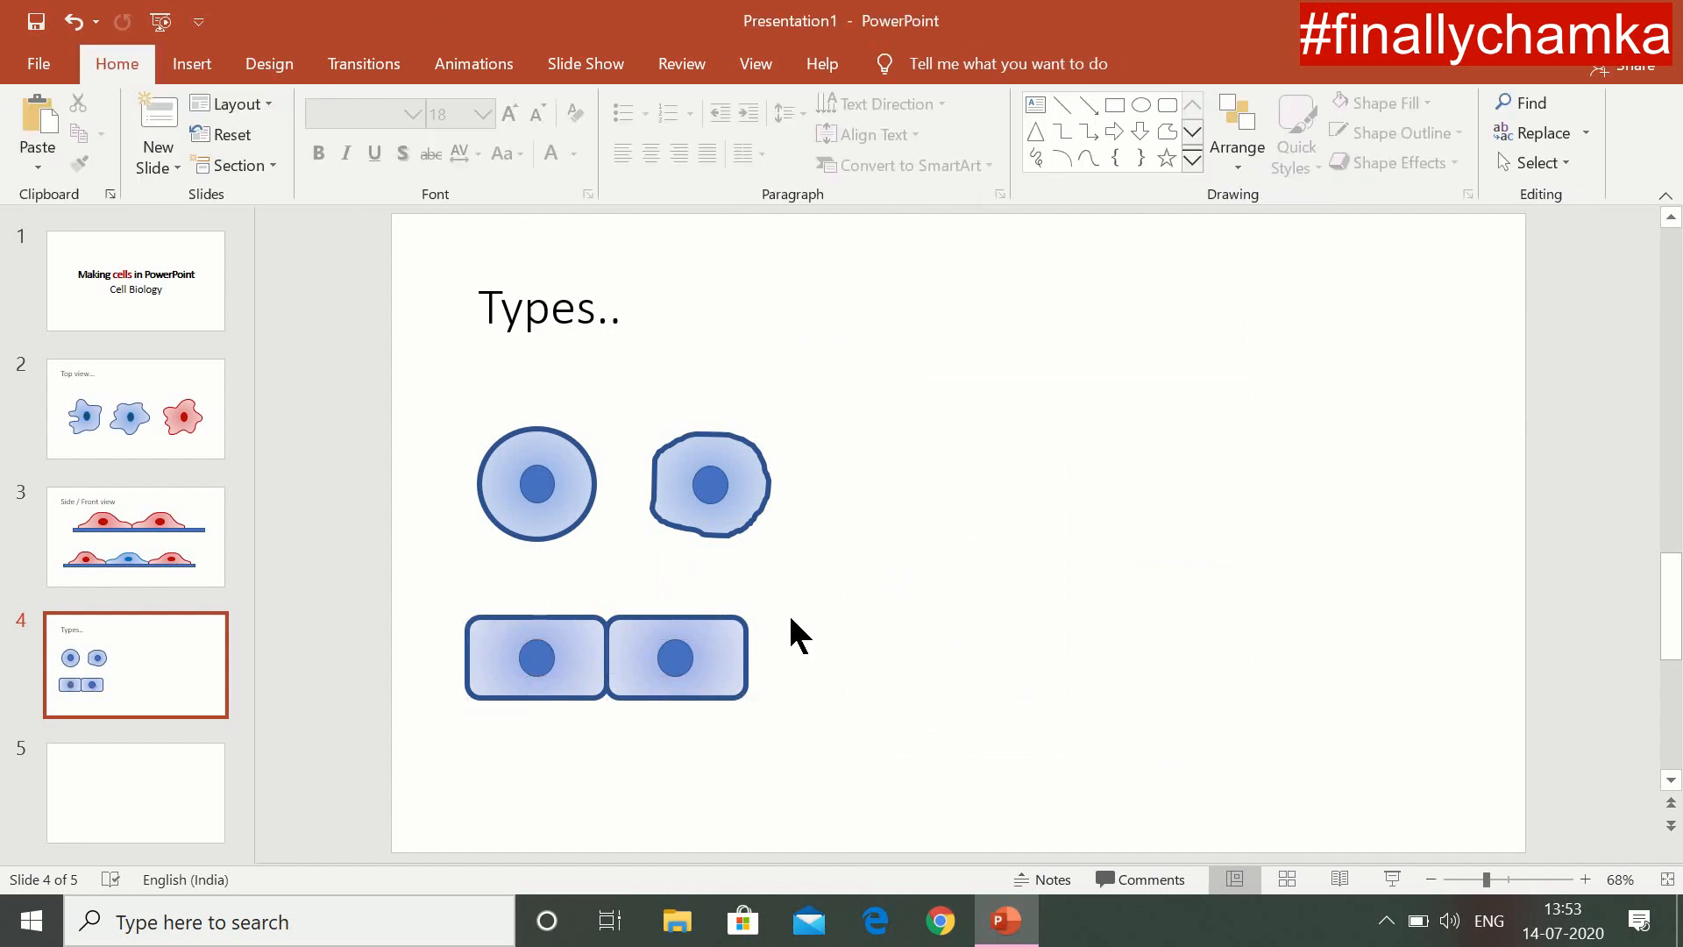
# Step: Draw a filled freehand spindle-shaped cell about 2.85 cm high and 8.1 cm wide beside the freehand round cell
pyautogui.click(192, 64)
pyautogui.click(412, 123)
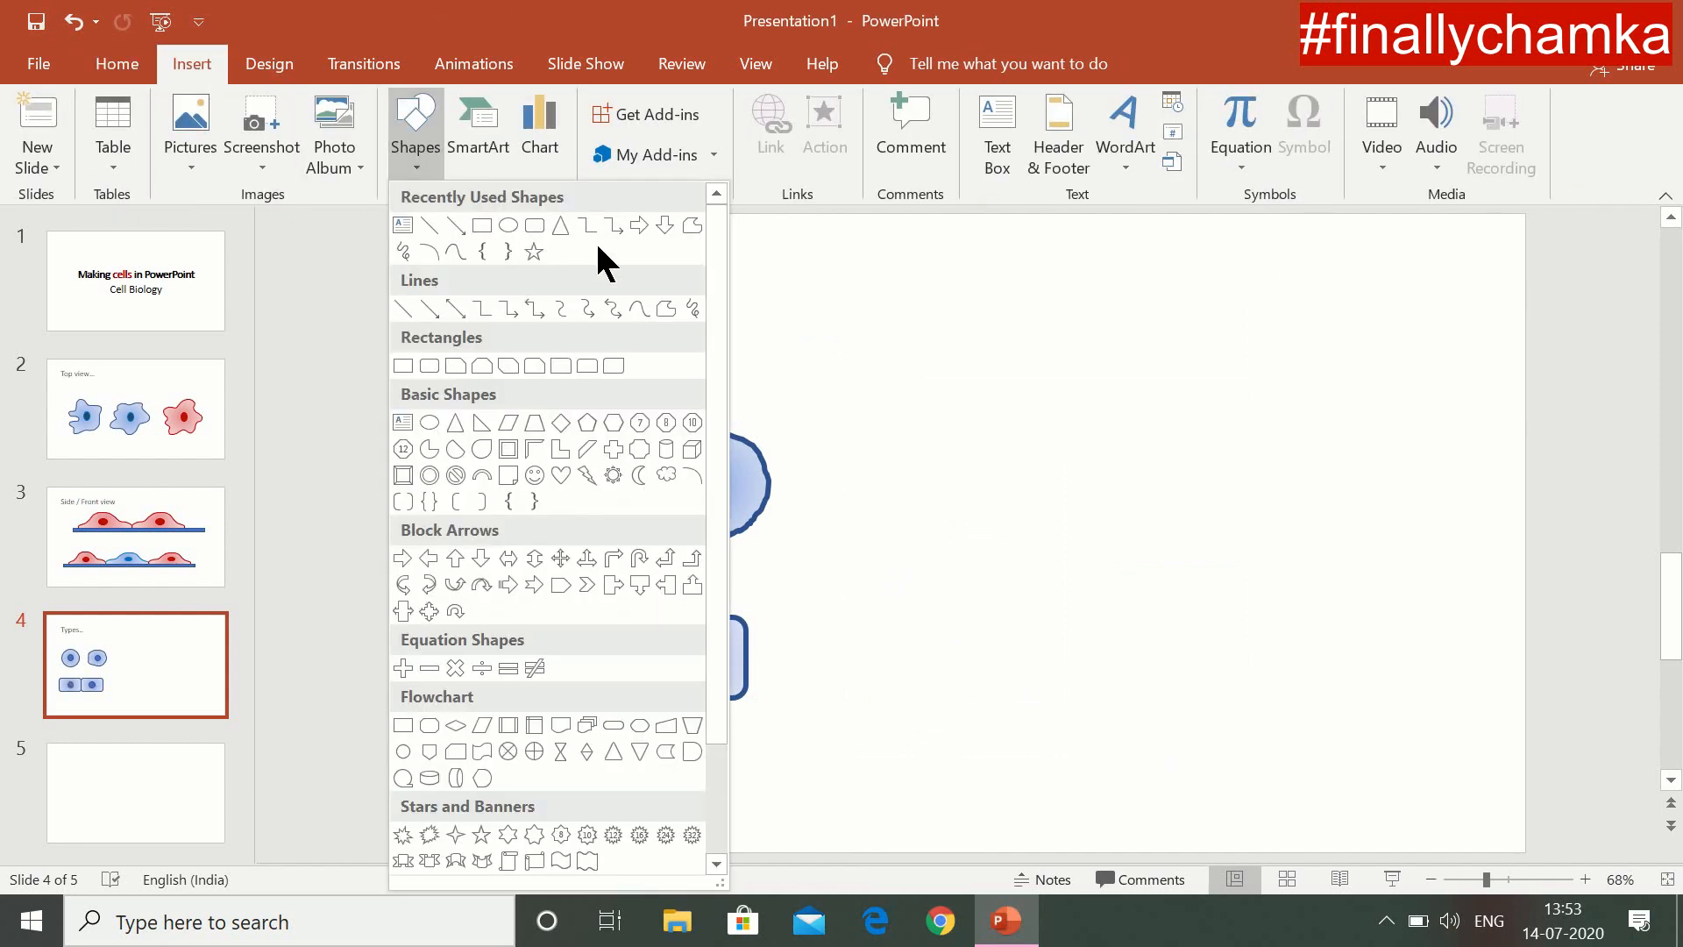
pyautogui.click(403, 251)
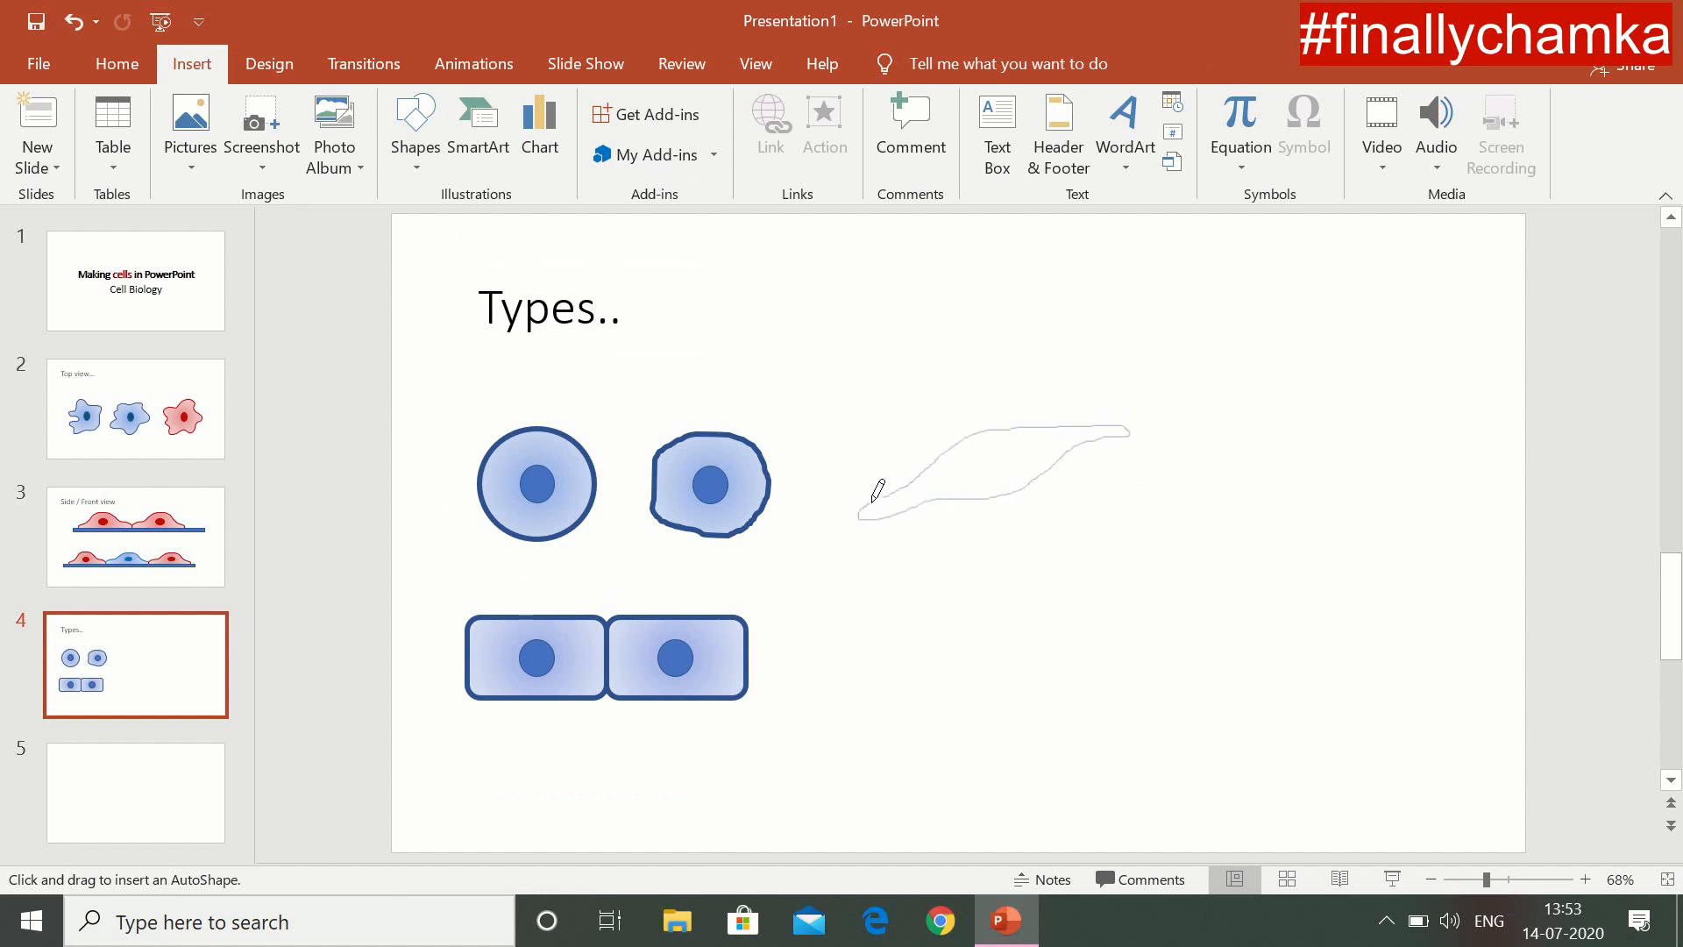
pyautogui.moveTo(872, 502); pyautogui.dragTo(884, 497)
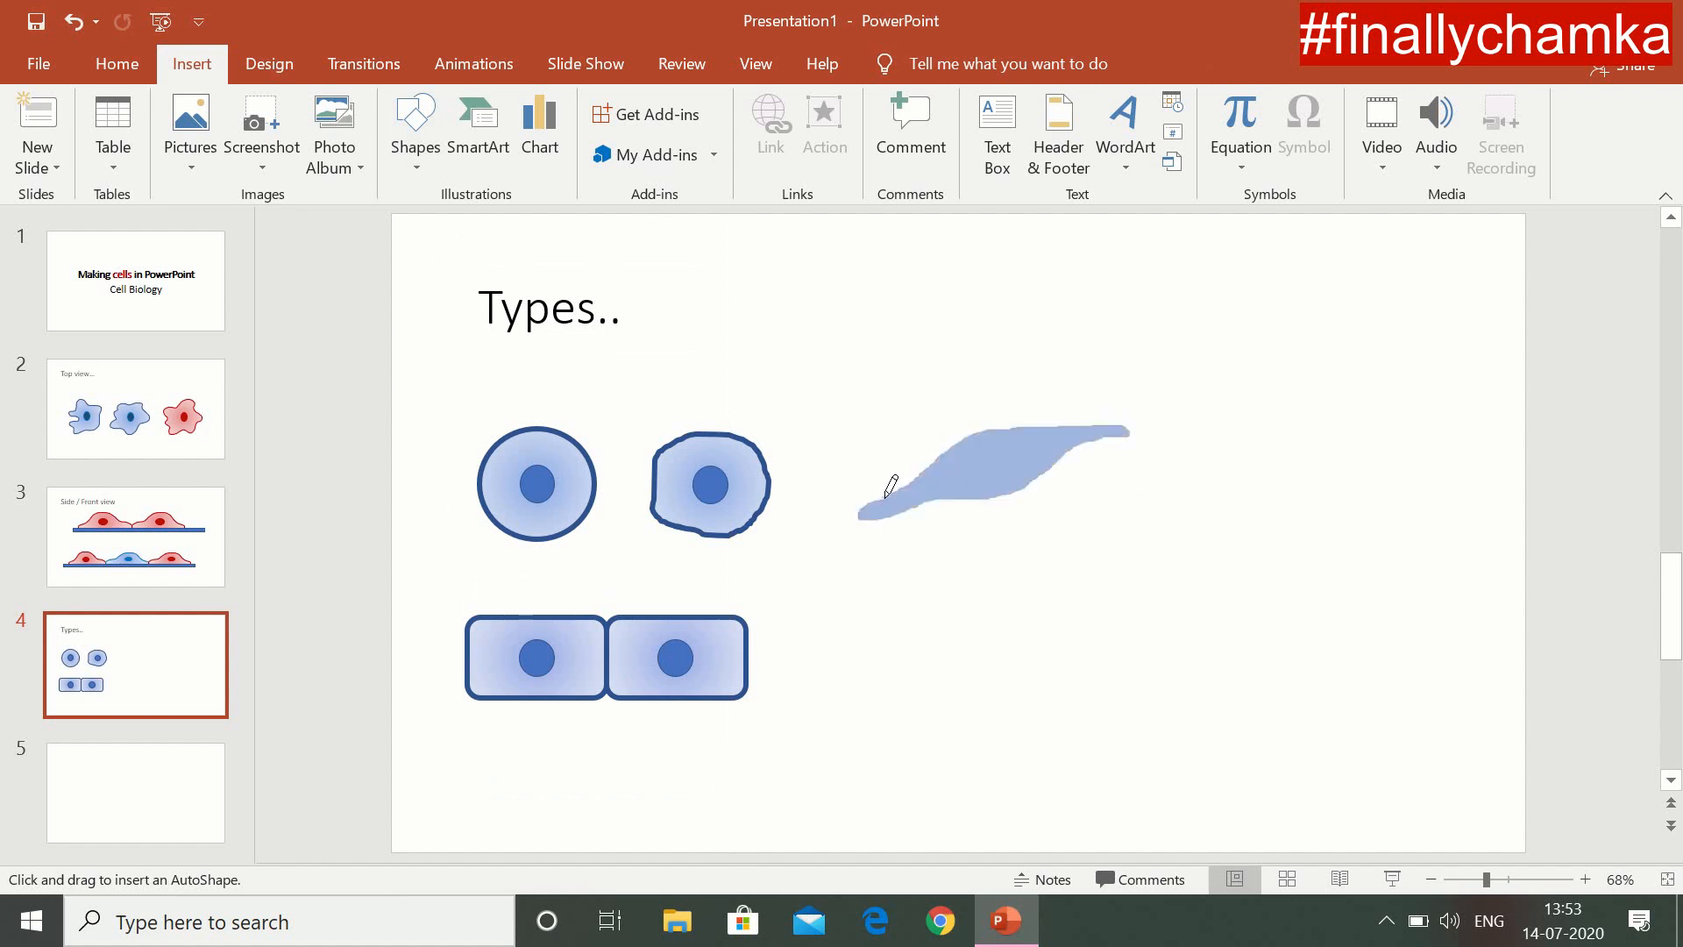
pyautogui.click(622, 313)
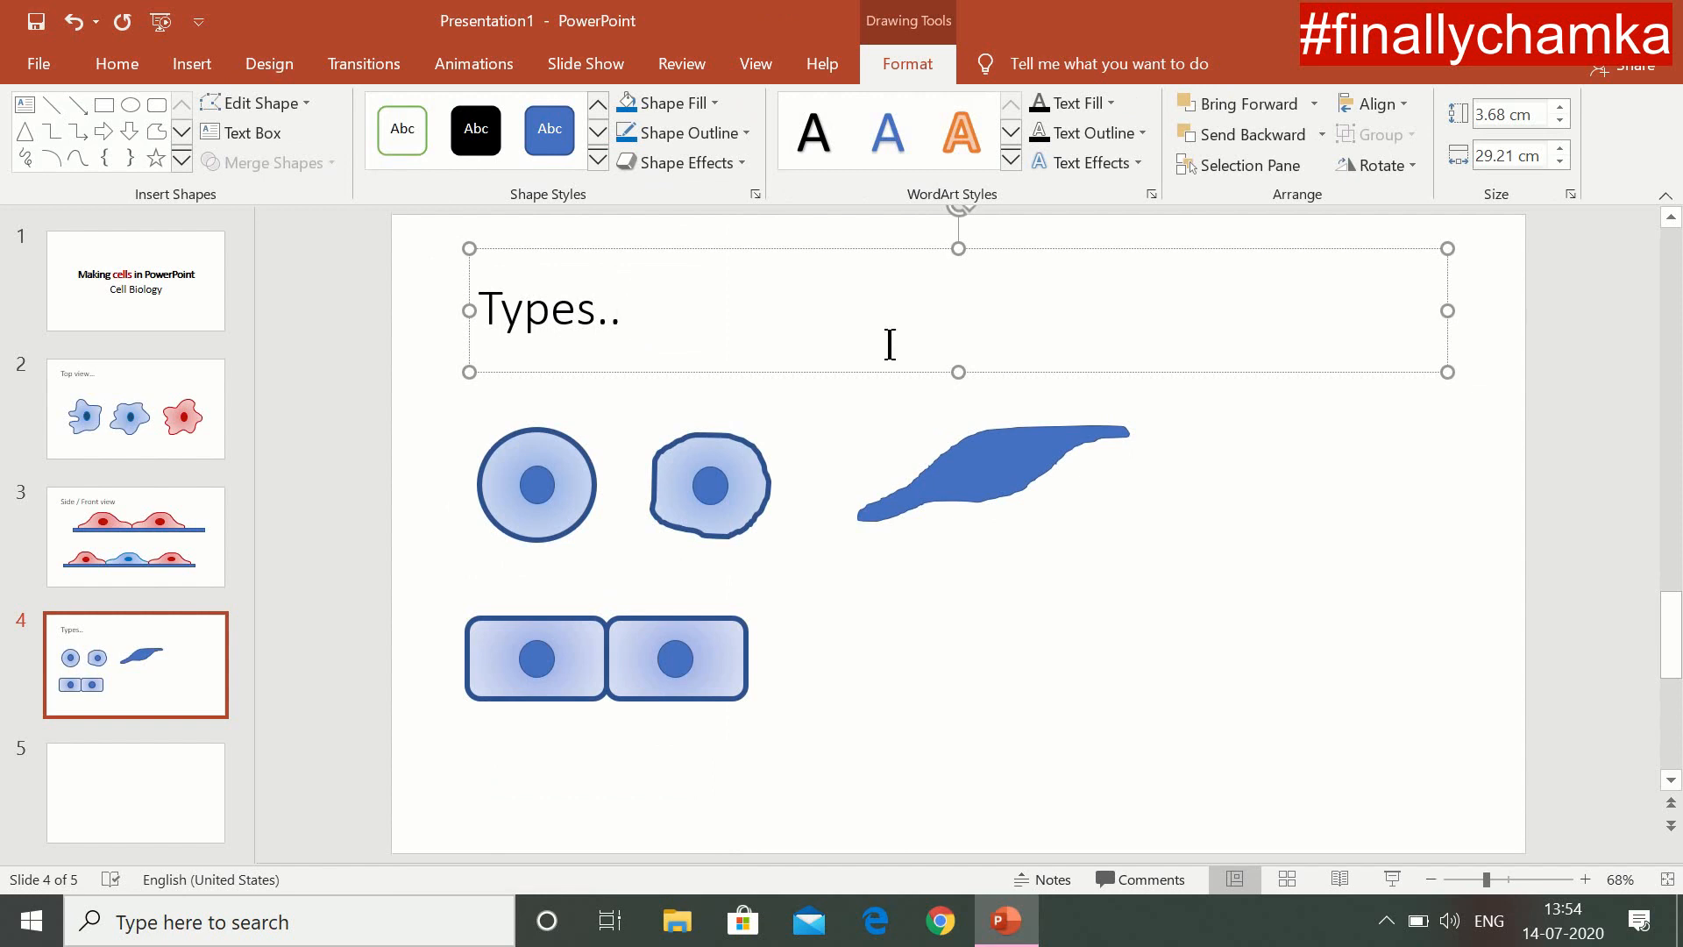
# Step: Give the spindle-shaped cell a standard purple outline and a matching purple fill
pyautogui.click(978, 457)
pyautogui.click(693, 104)
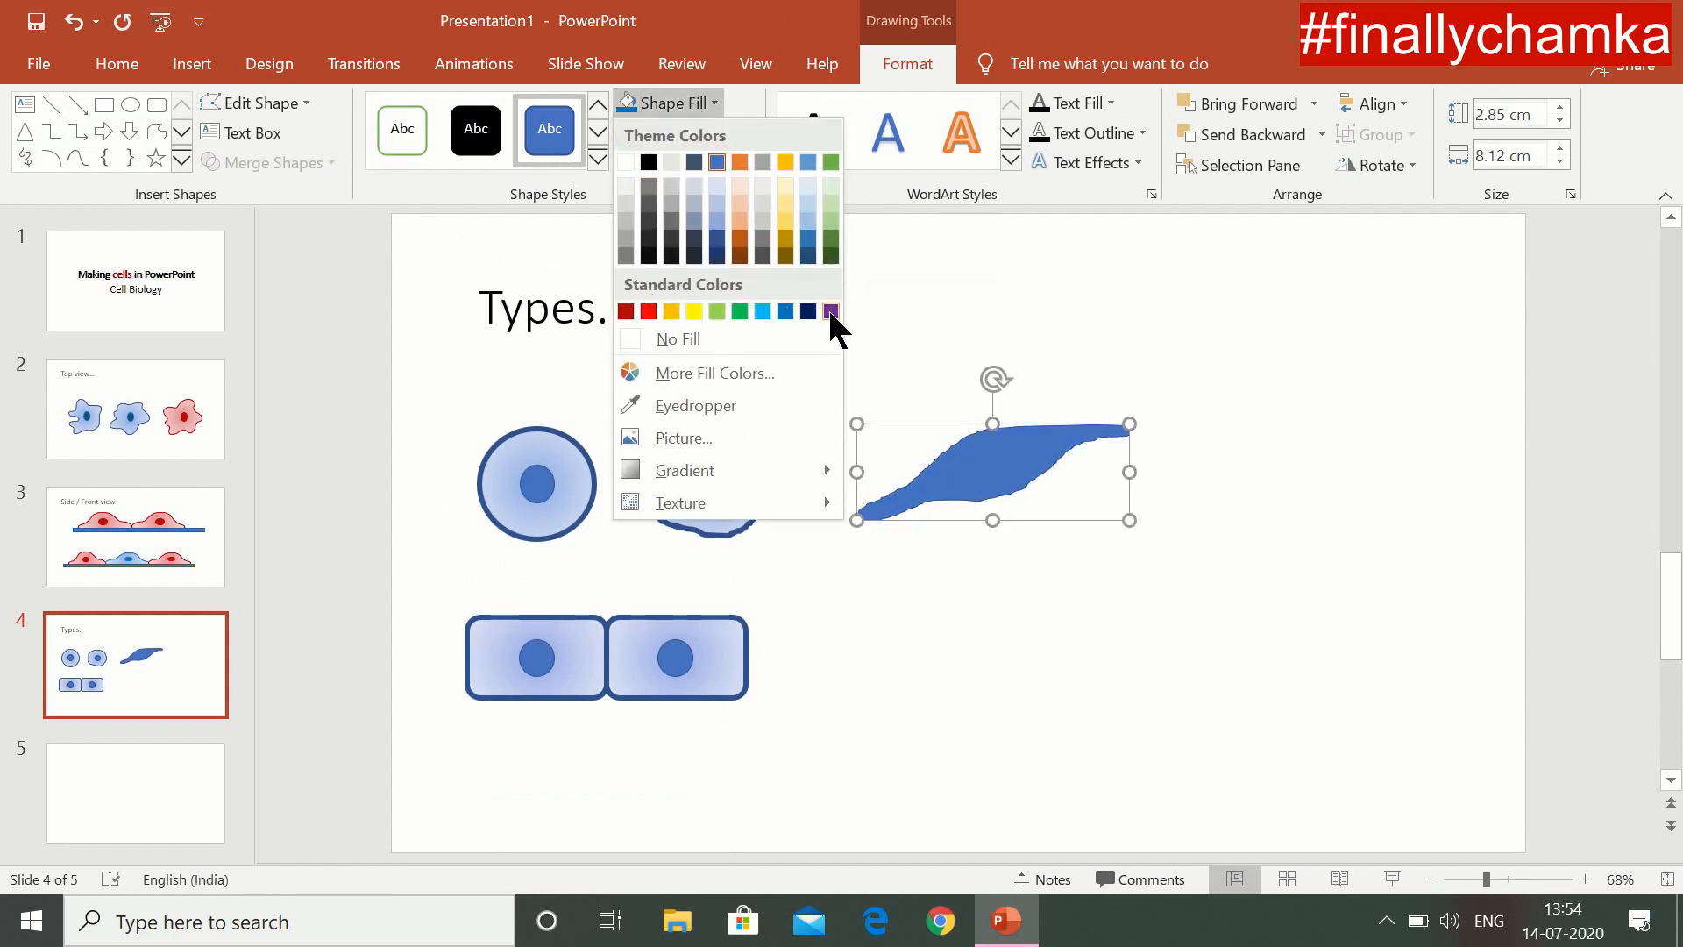
pyautogui.click(1006, 436)
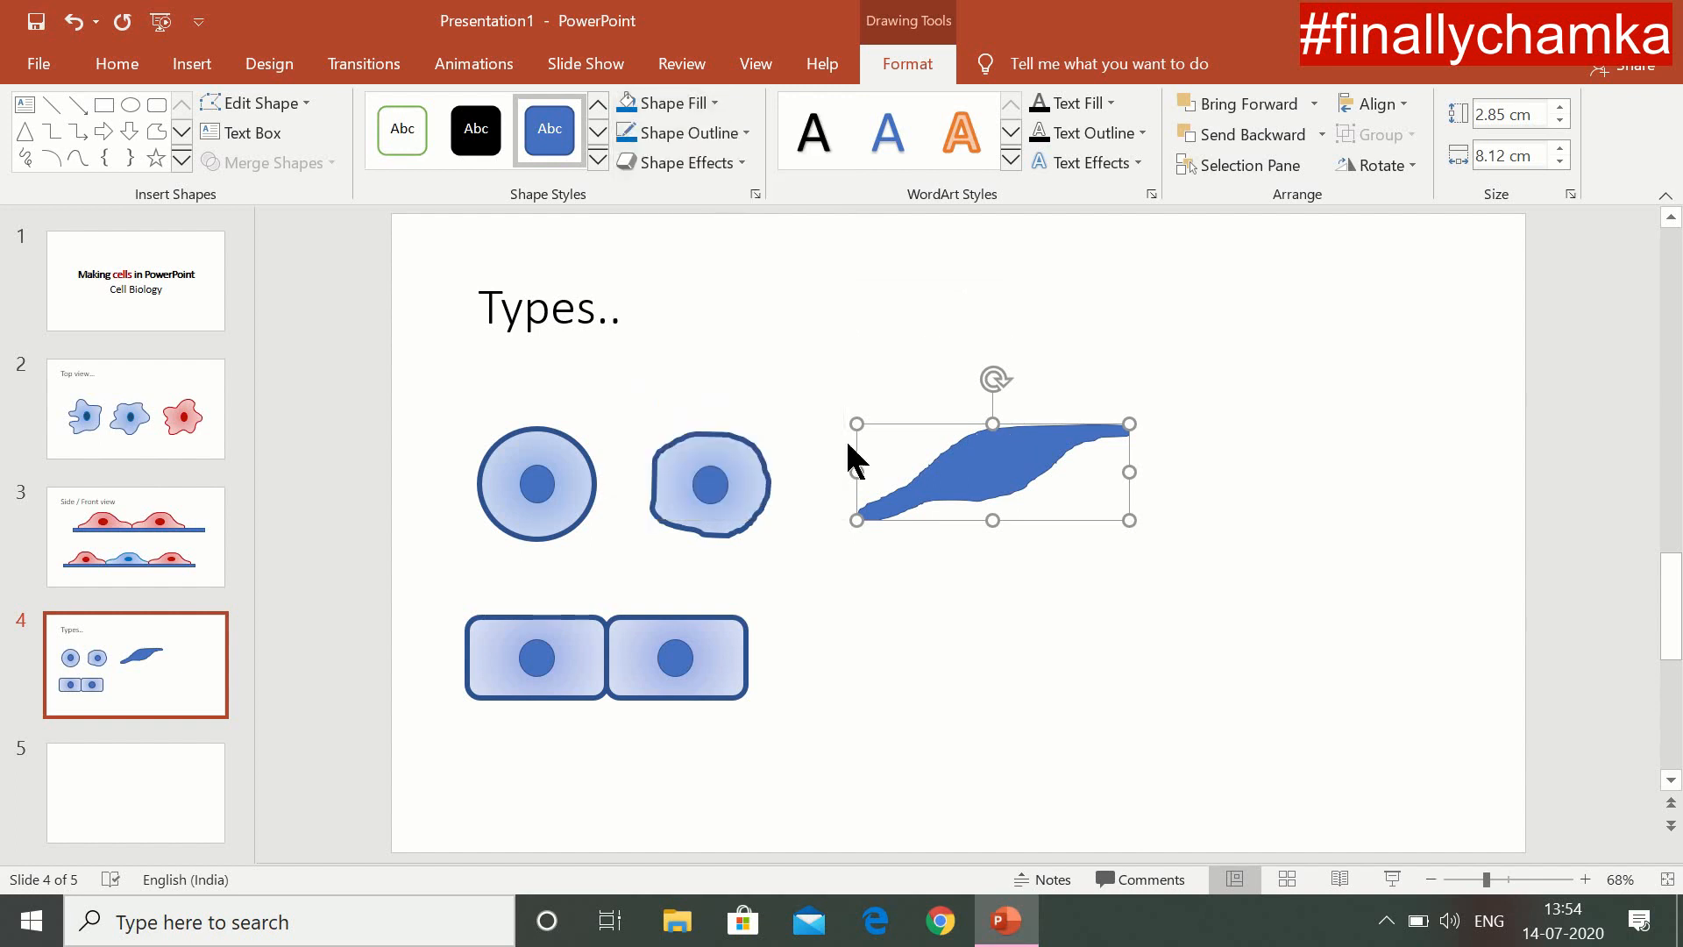
pyautogui.click(707, 134)
pyautogui.click(833, 339)
pyautogui.click(692, 104)
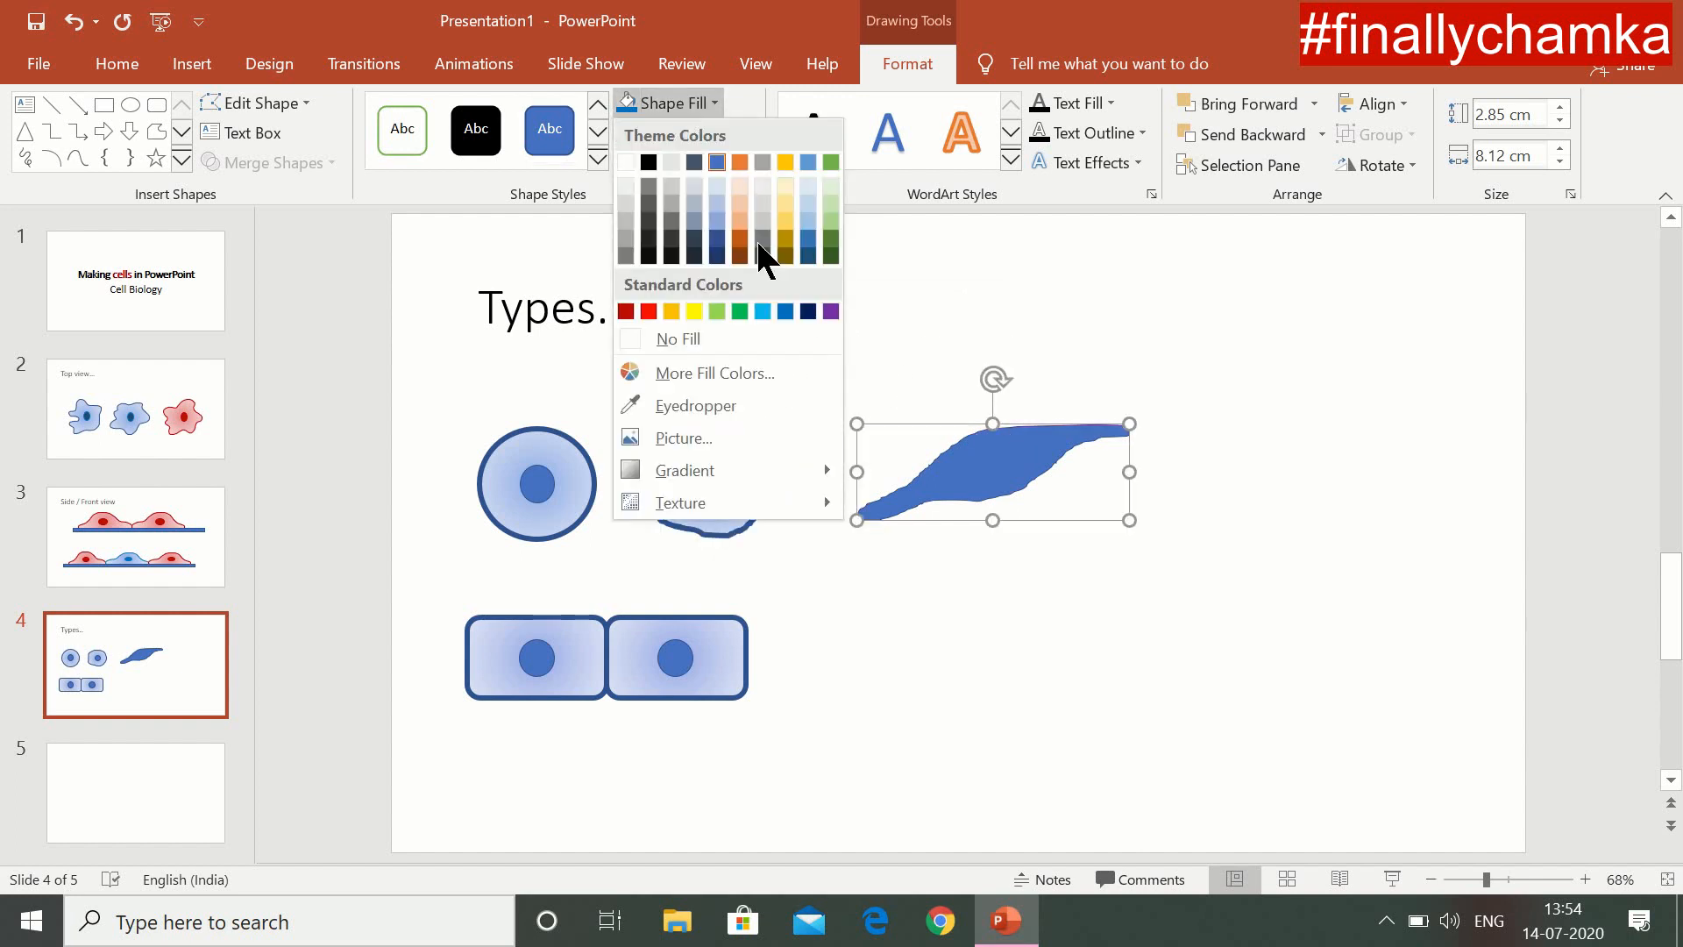
pyautogui.click(829, 310)
# Step: Apply a light gradient fill radiating from the center to the spindle-shaped cell and thicken its outline
pyautogui.click(692, 105)
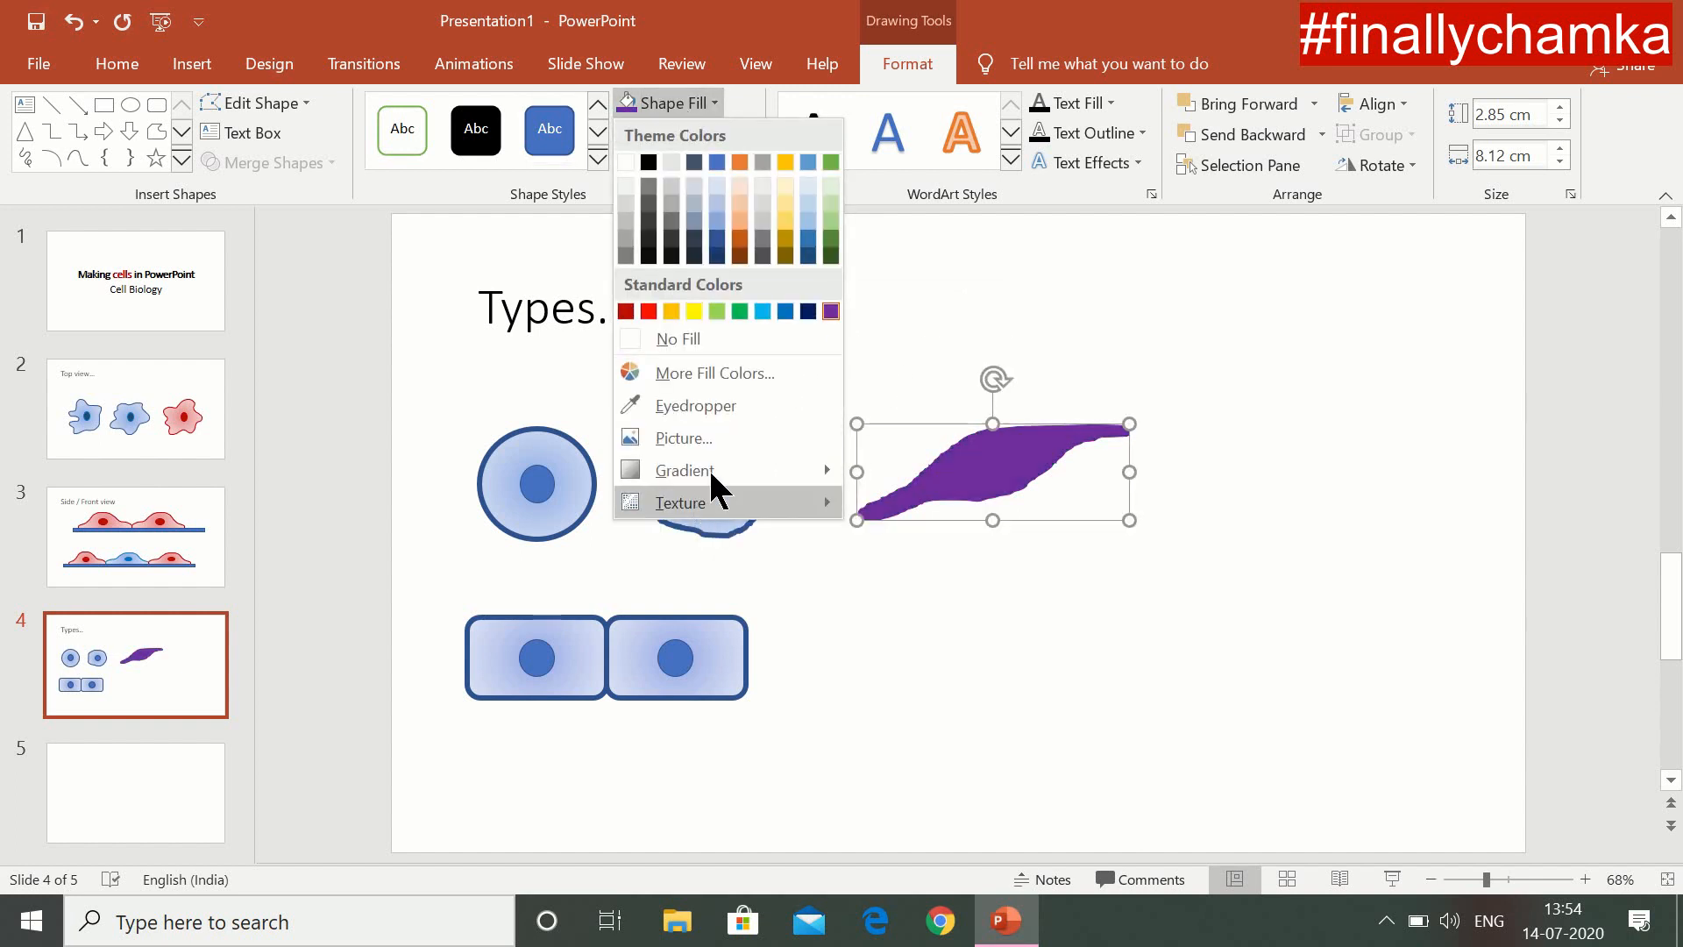
pyautogui.moveTo(743, 468)
pyautogui.click(964, 531)
pyautogui.click(689, 132)
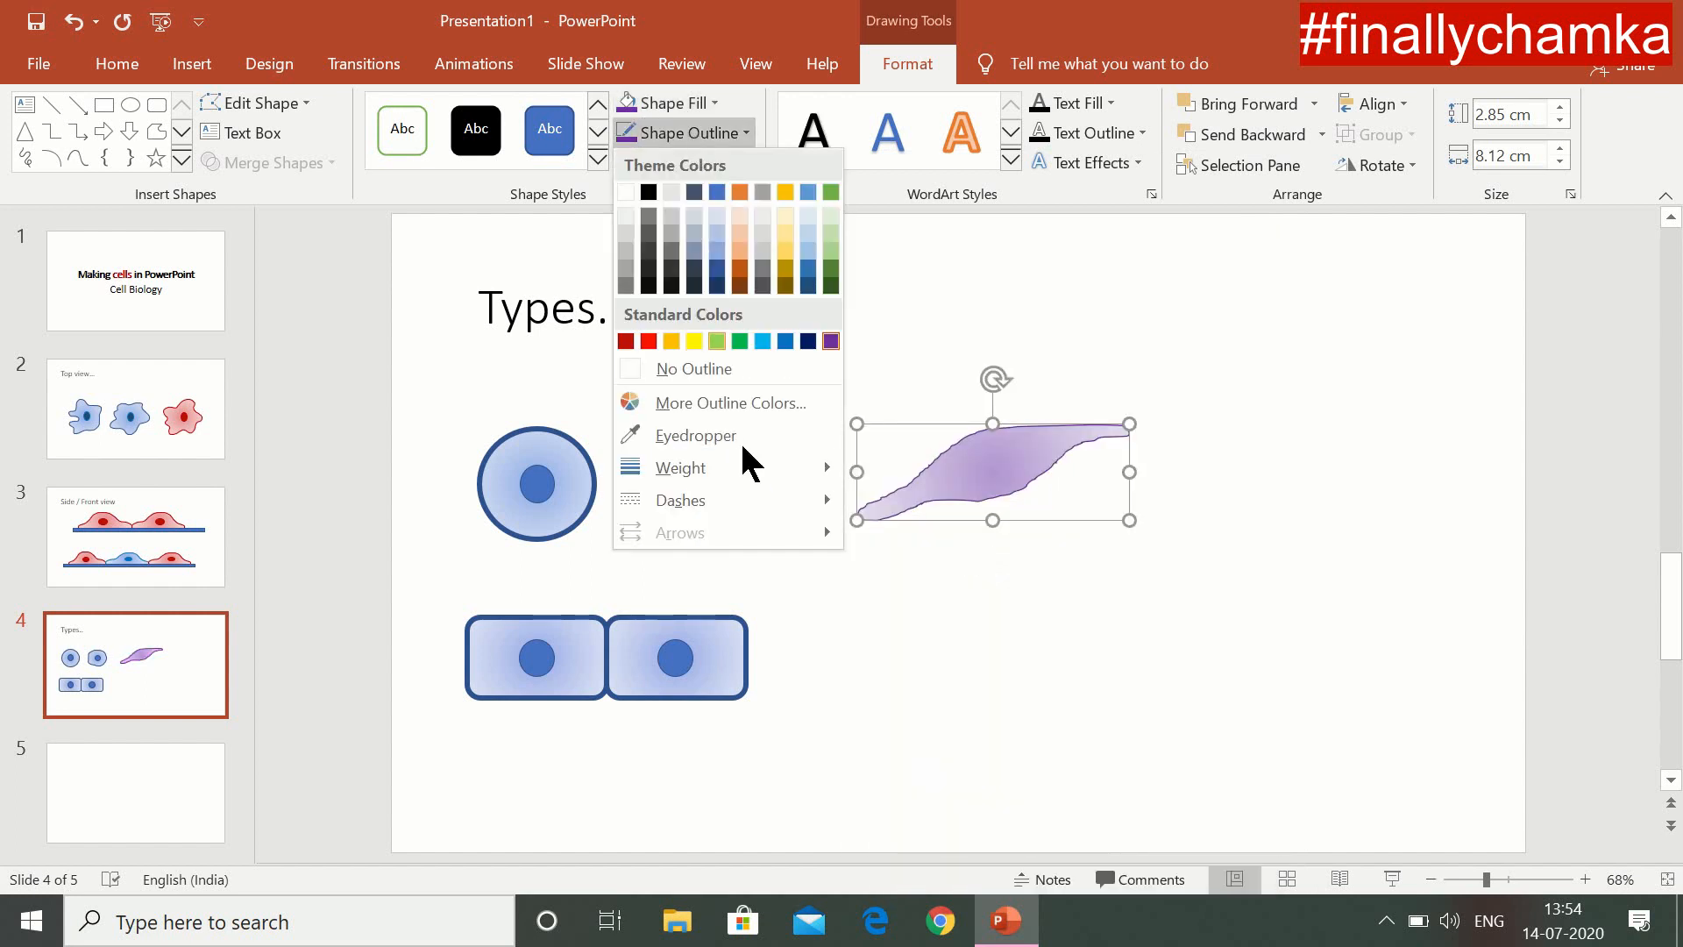
pyautogui.click(950, 672)
# Step: Copy the freehand round cell's nucleus into the spindle-shaped cell and reduce the copy to 0.9 cm by 0.9 cm
pyautogui.click(706, 481)
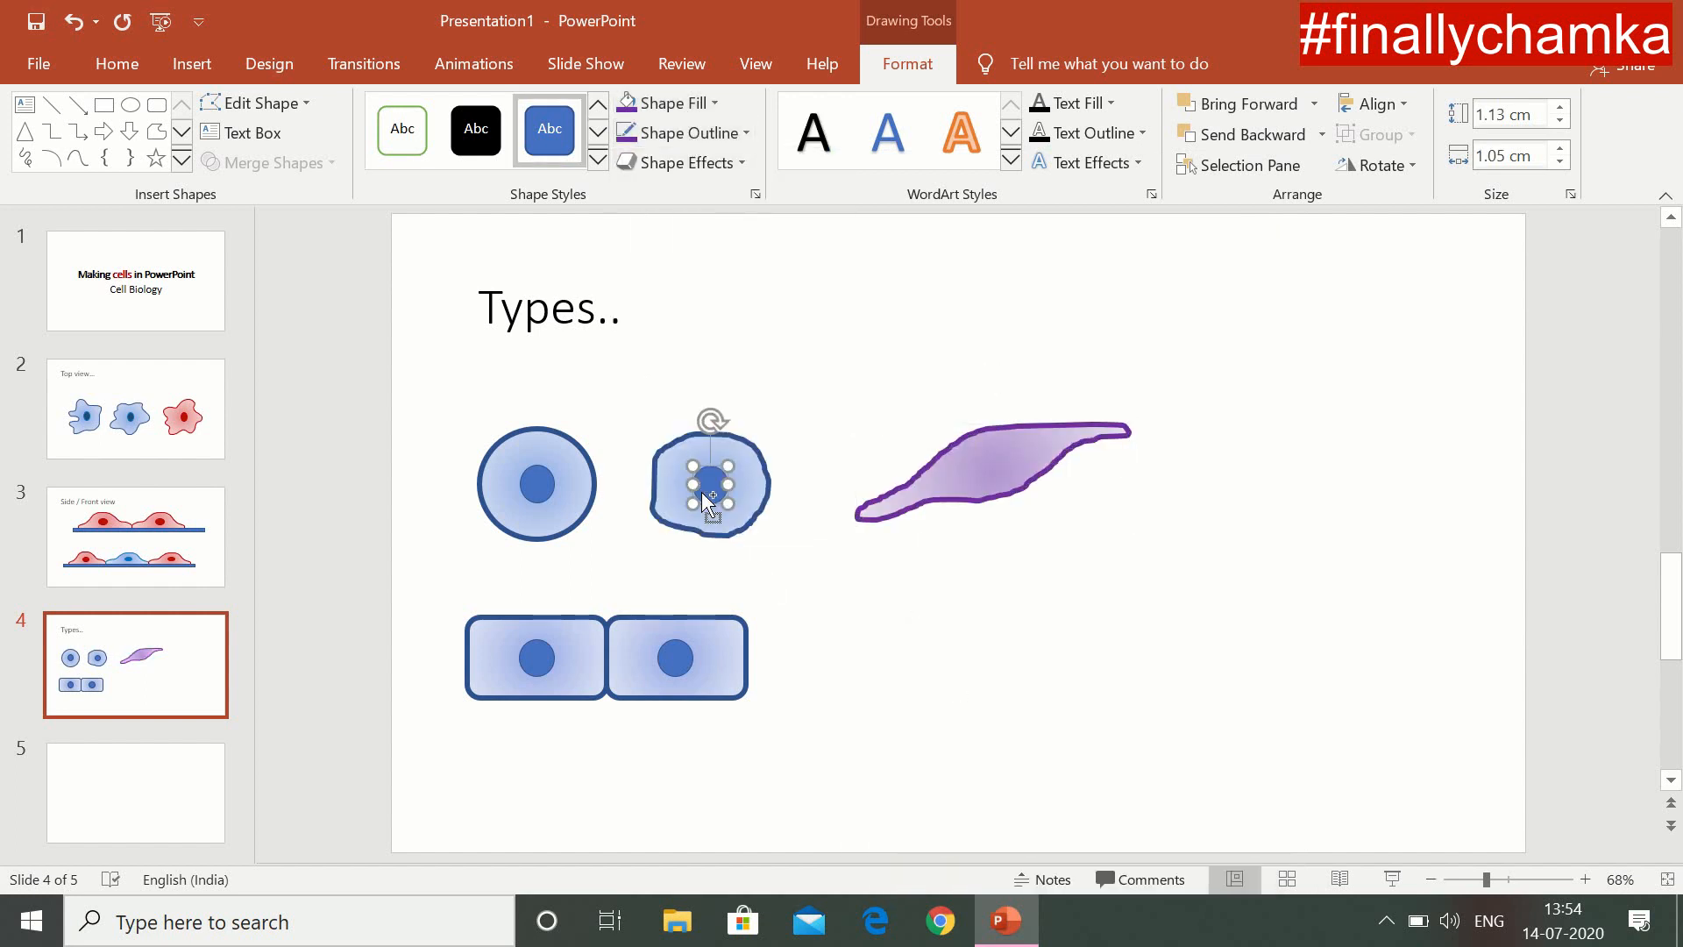
pyautogui.hotkey('ctrl', 'c')
pyautogui.hotkey('ctrl', 'v')
pyautogui.moveTo(702, 493); pyautogui.dragTo(998, 463)
pyautogui.click(1559, 120)
pyautogui.click(1559, 121)
pyautogui.click(1561, 162)
pyautogui.click(1561, 162)
# Step: Recolor the spindle cell's nucleus with a standard purple outline and fill
pyautogui.click(710, 138)
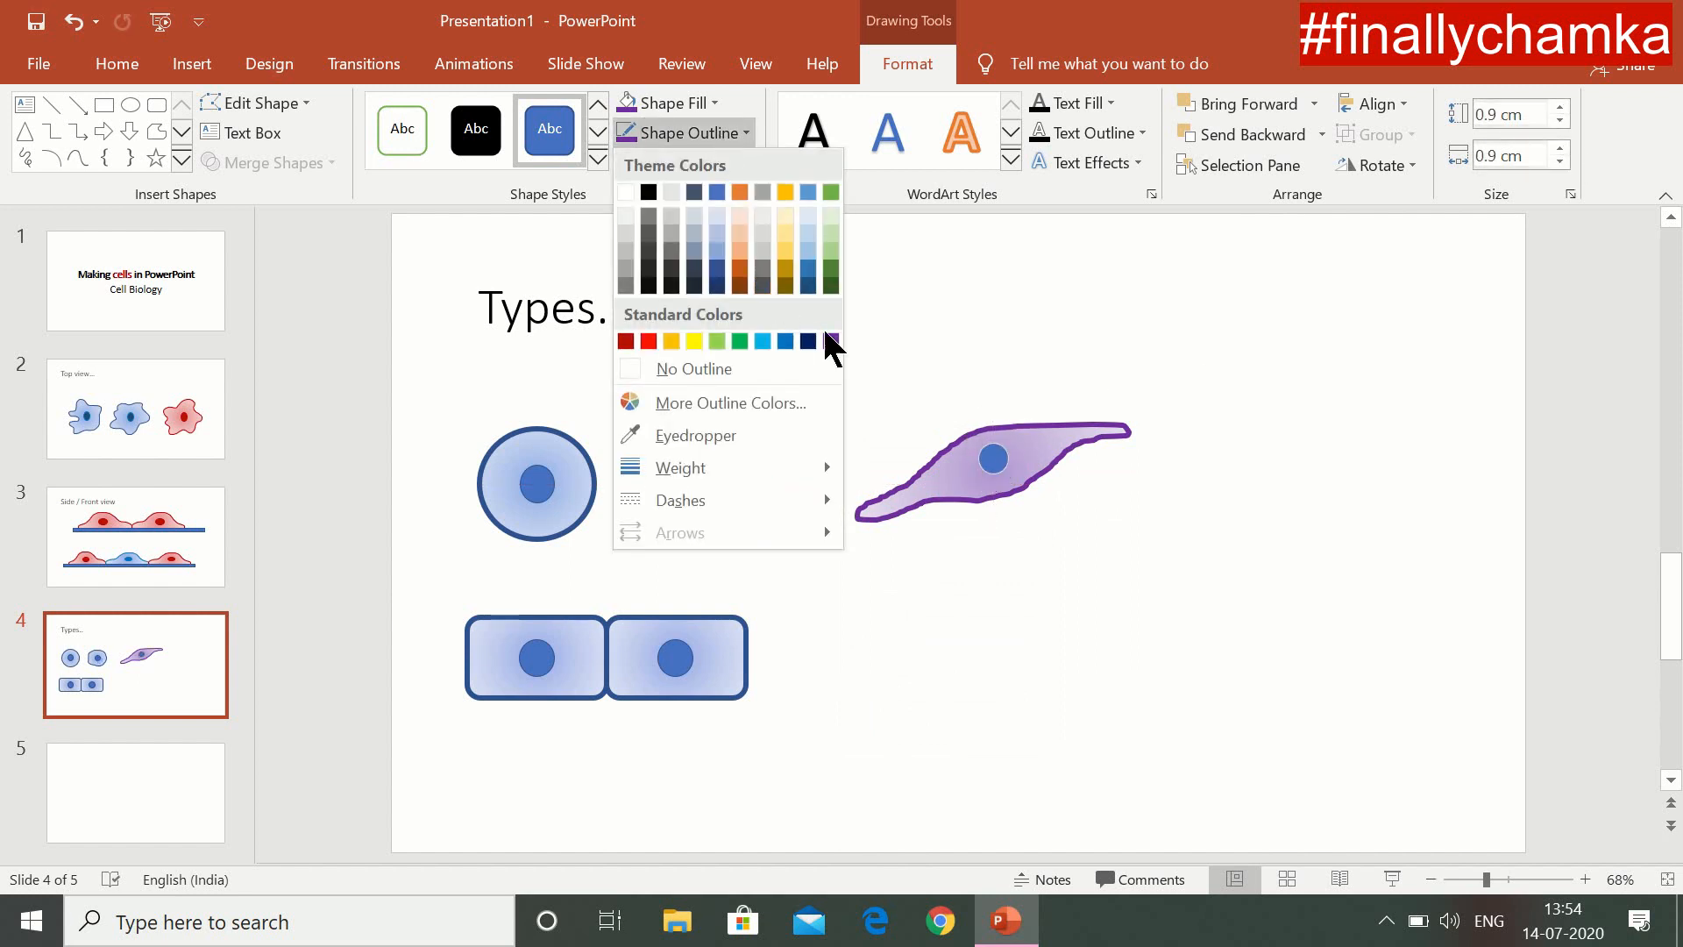
pyautogui.click(827, 339)
pyautogui.click(673, 103)
pyautogui.click(832, 314)
pyautogui.click(1127, 657)
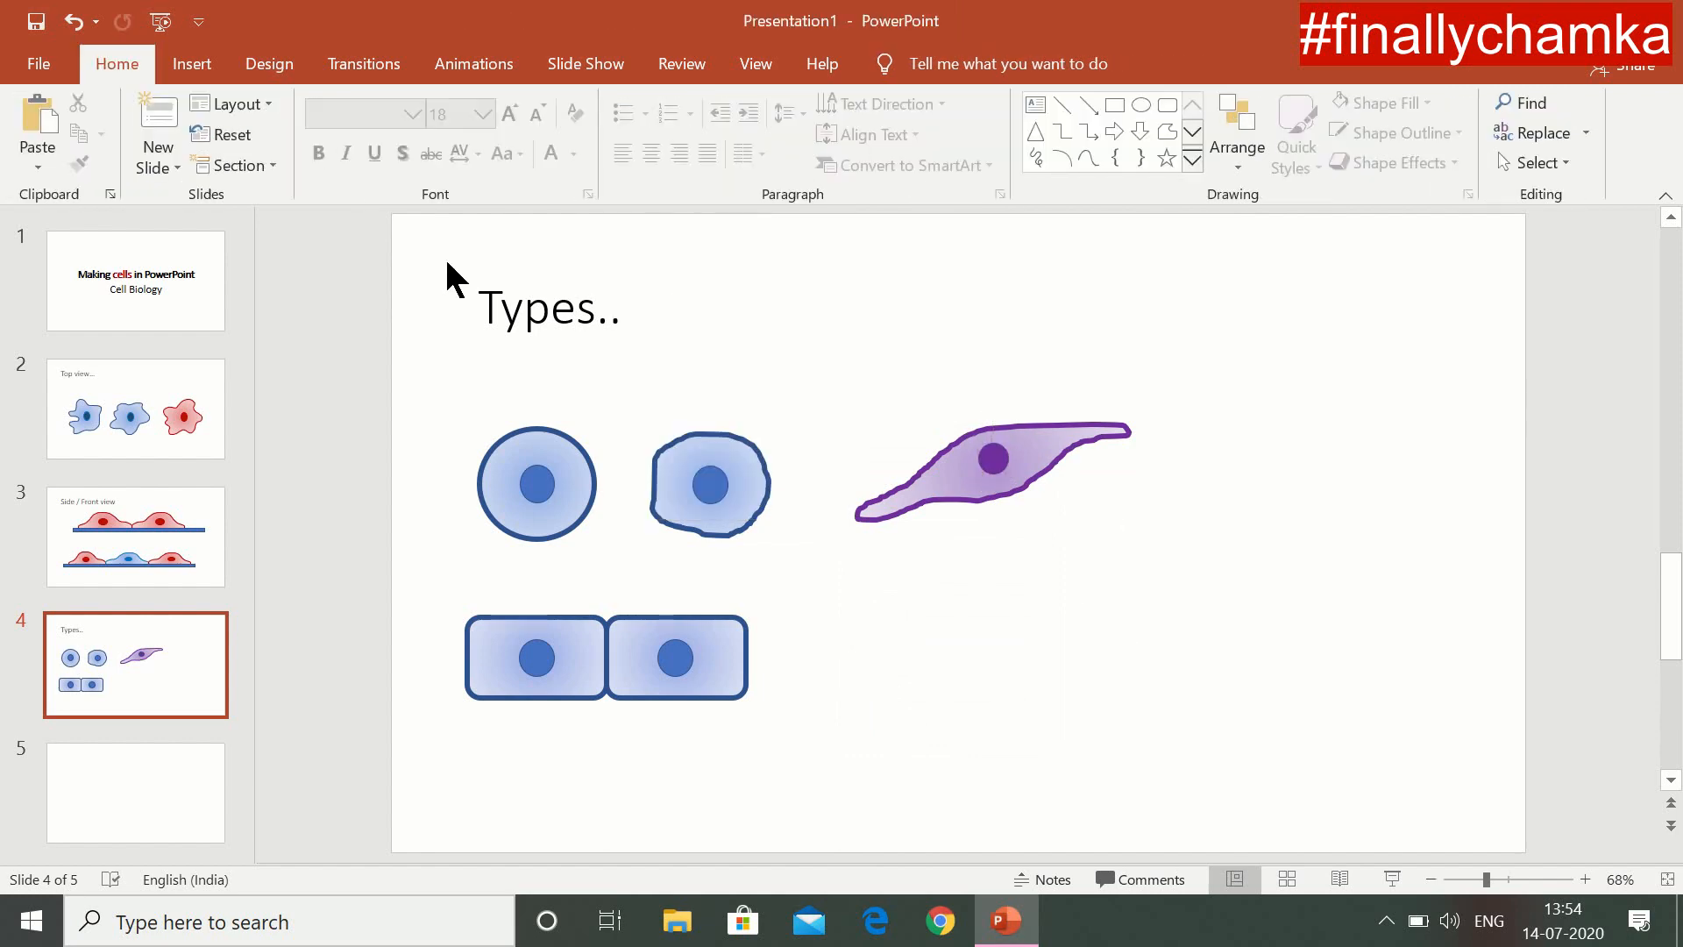
# Step: Draw a freehand star-like cell with radiating arms, about 7.7 cm high and 8.3 cm wide, below the spindle-shaped cell
pyautogui.click(191, 63)
pyautogui.click(414, 112)
pyautogui.click(687, 302)
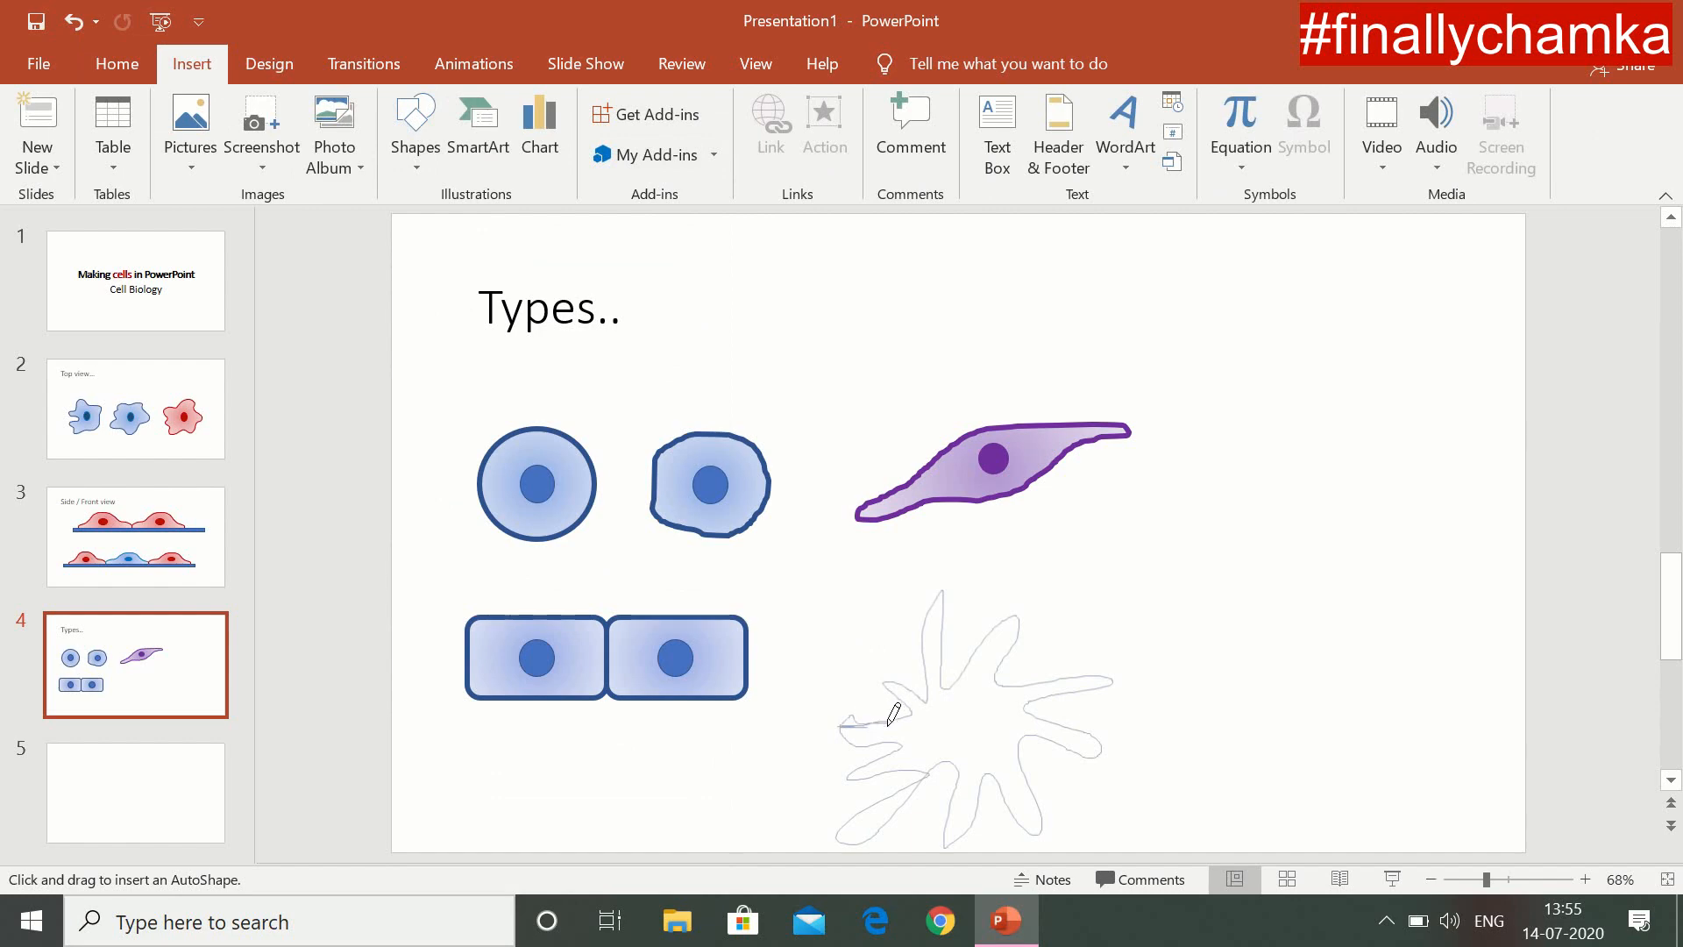
pyautogui.moveTo(886, 725); pyautogui.dragTo(843, 725)
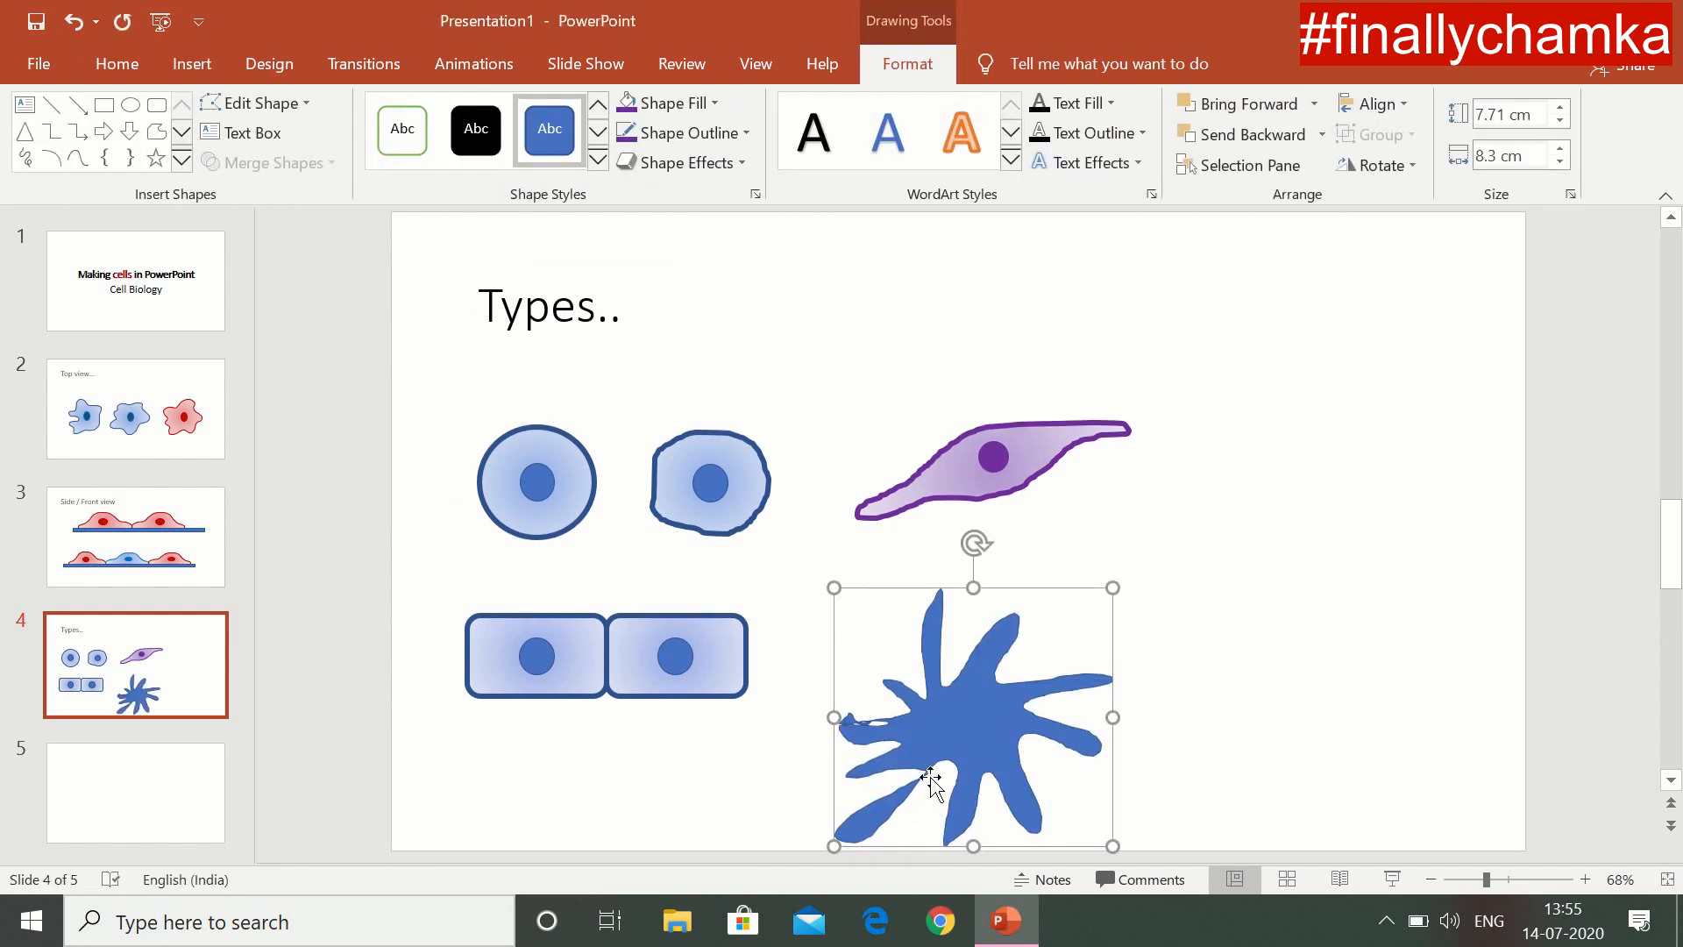
# Step: Draw a second freehand branched cell with forked arms, about 9.4 cm high and 8.6 cm wide, beside the star-like cell
pyautogui.click(200, 63)
pyautogui.click(414, 131)
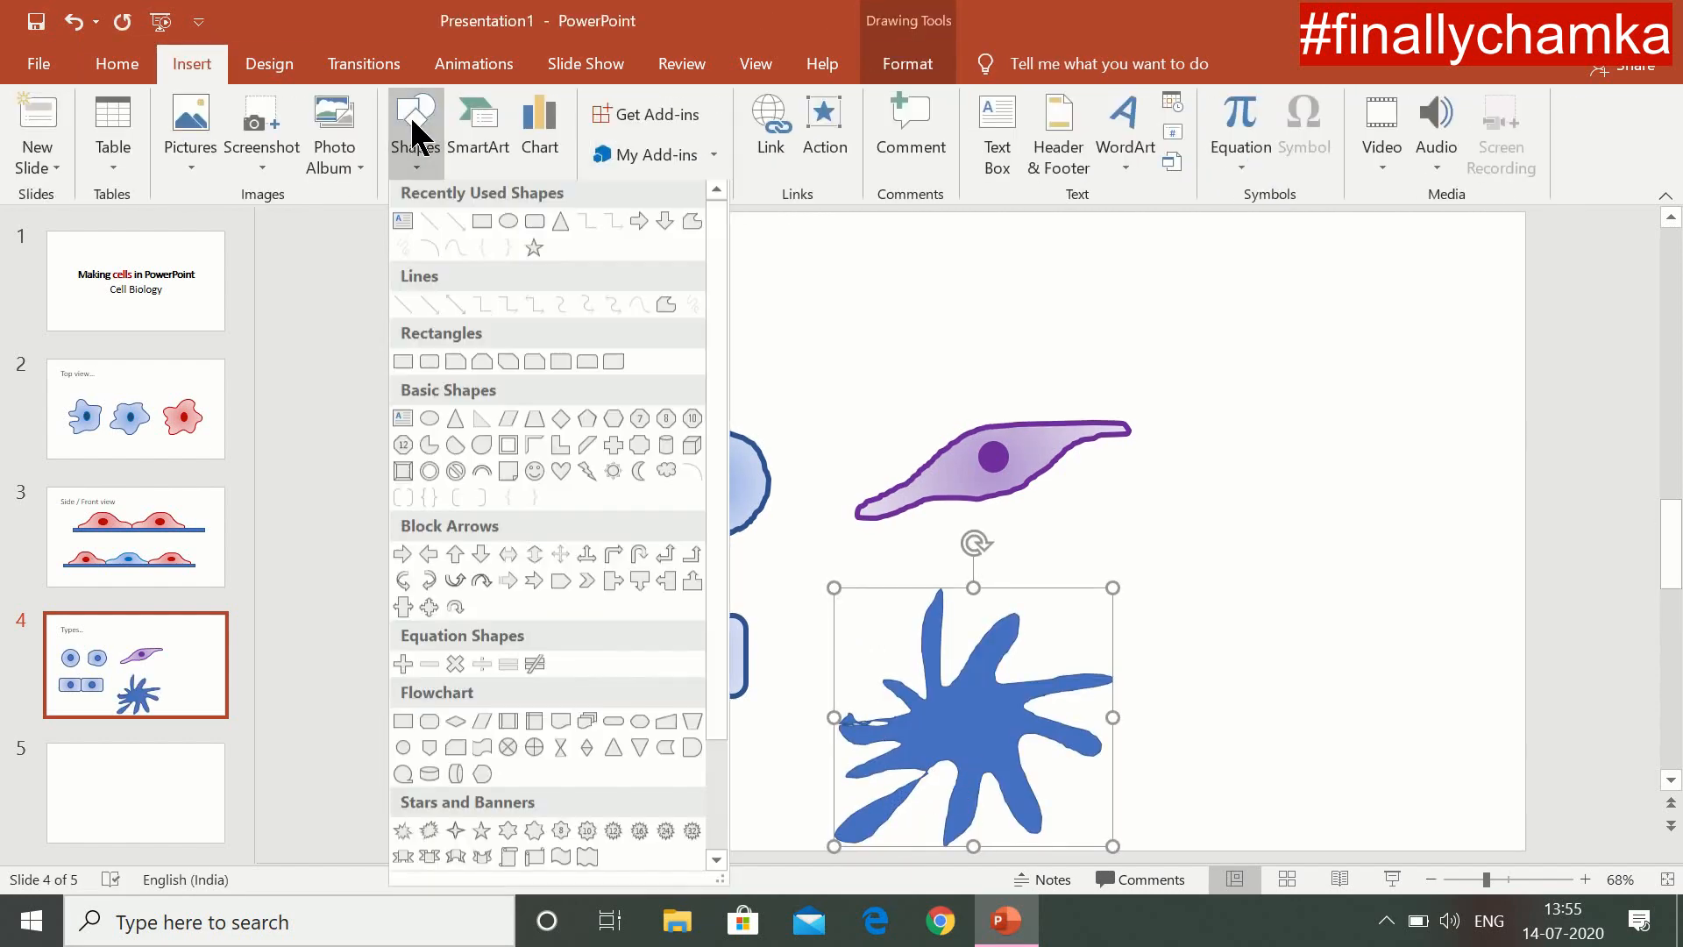
pyautogui.click(690, 308)
pyautogui.moveTo(1213, 589); pyautogui.dragTo(1180, 566)
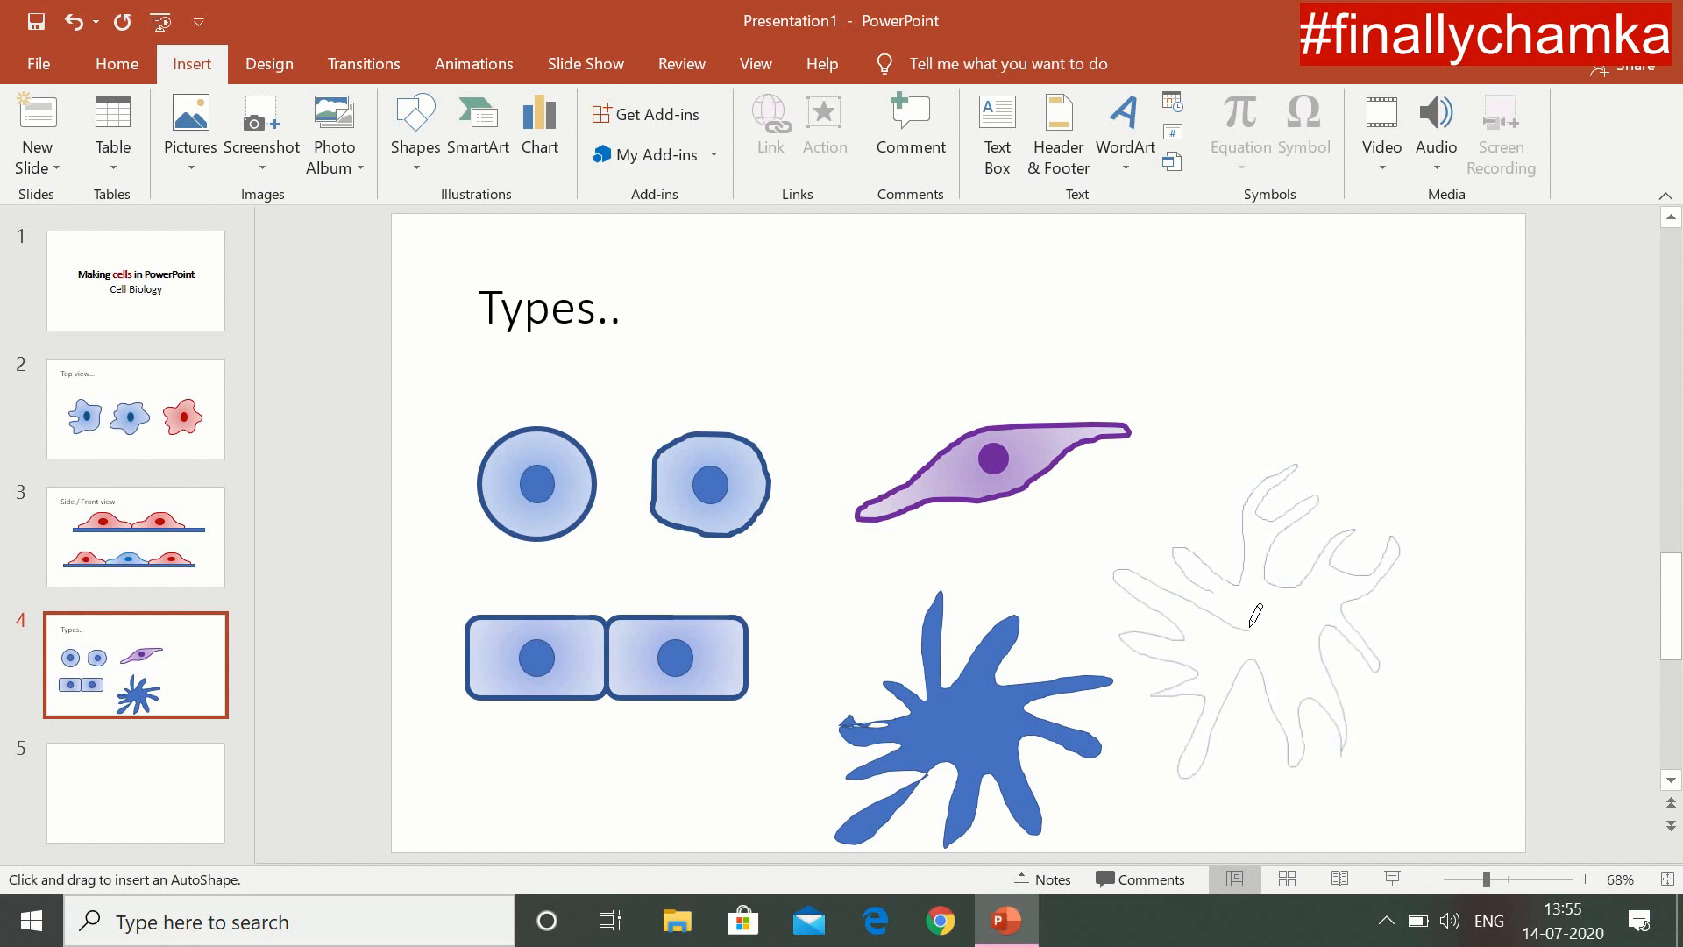
pyautogui.moveTo(1255, 615); pyautogui.dragTo(1236, 583)
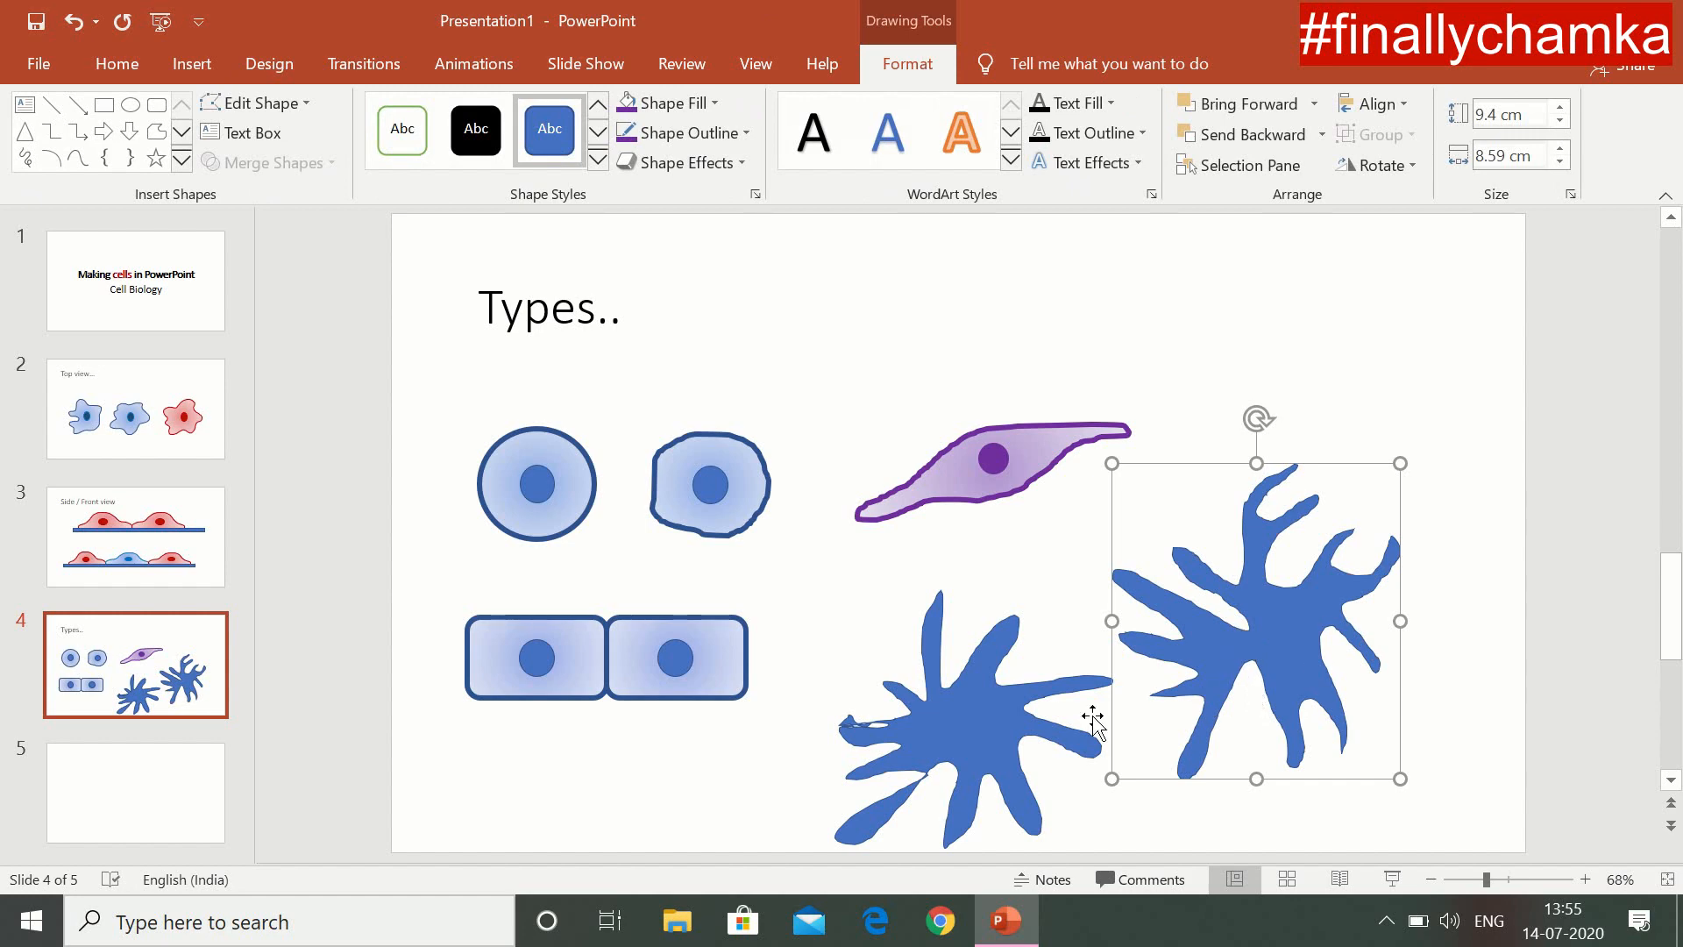
# Step: Delete the first star-like cell and move the forked branched cell into its place below the spindle-shaped cell
pyautogui.click(1093, 718)
pyautogui.press('Delete')
pyautogui.moveTo(1245, 631); pyautogui.dragTo(948, 695)
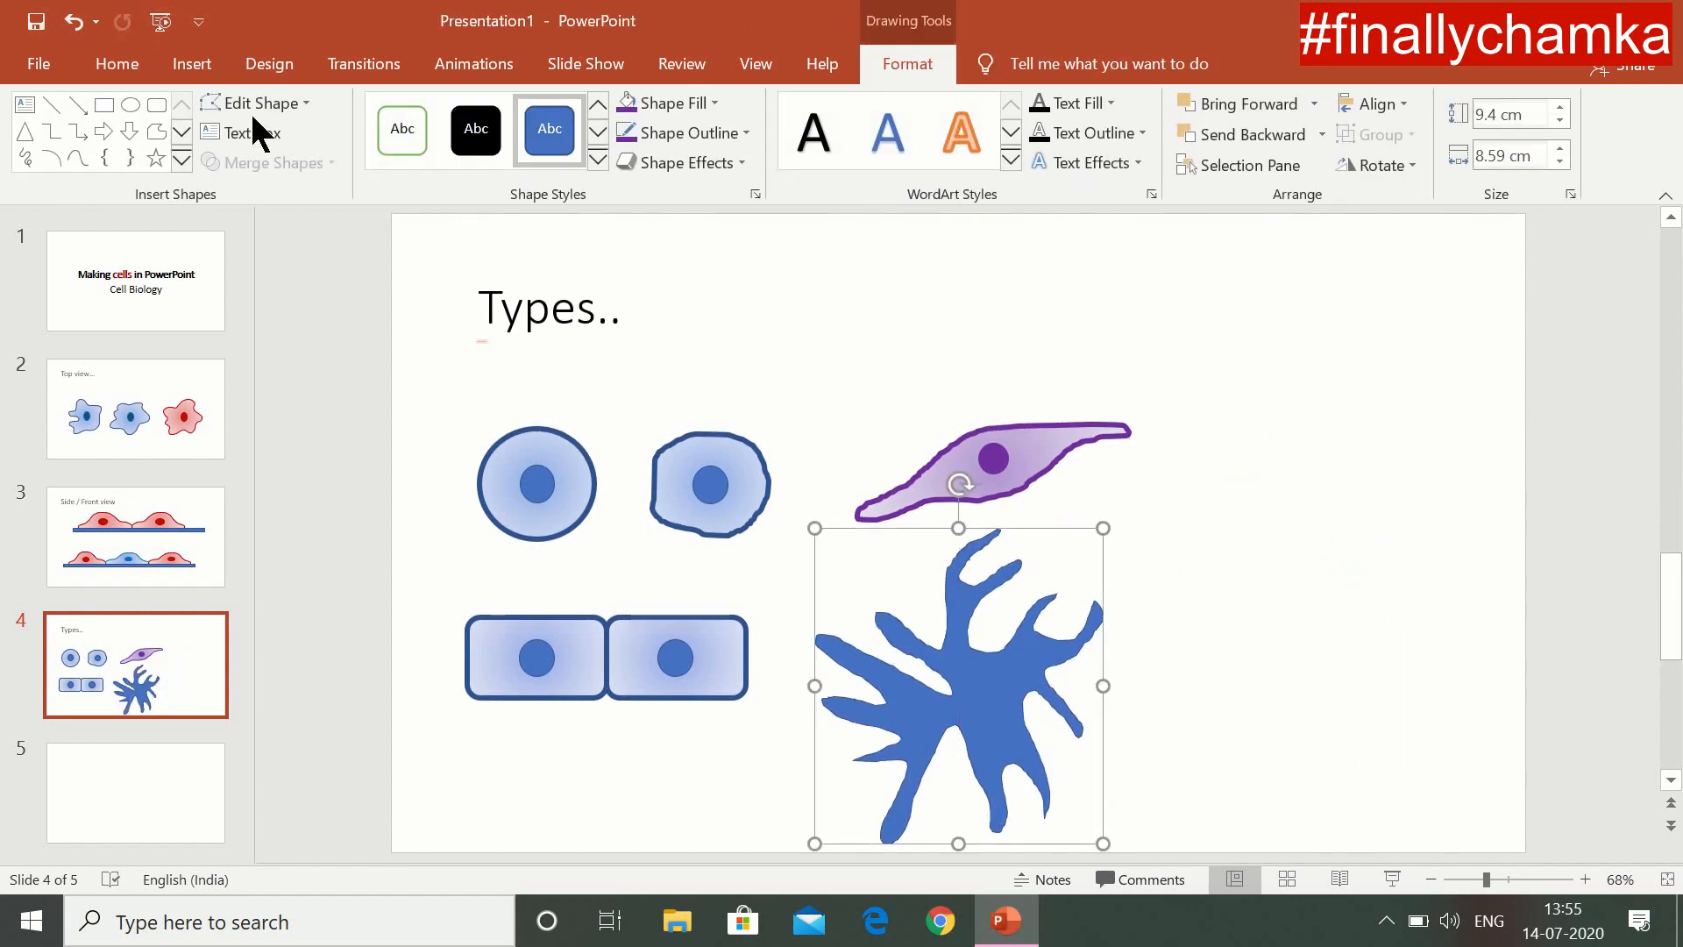
# Step: Draw a new freehand branched cell with many radiating arms, move it below the spindle-shaped cell, and delete the older branched cell
pyautogui.click(191, 63)
pyautogui.click(415, 122)
pyautogui.click(590, 234)
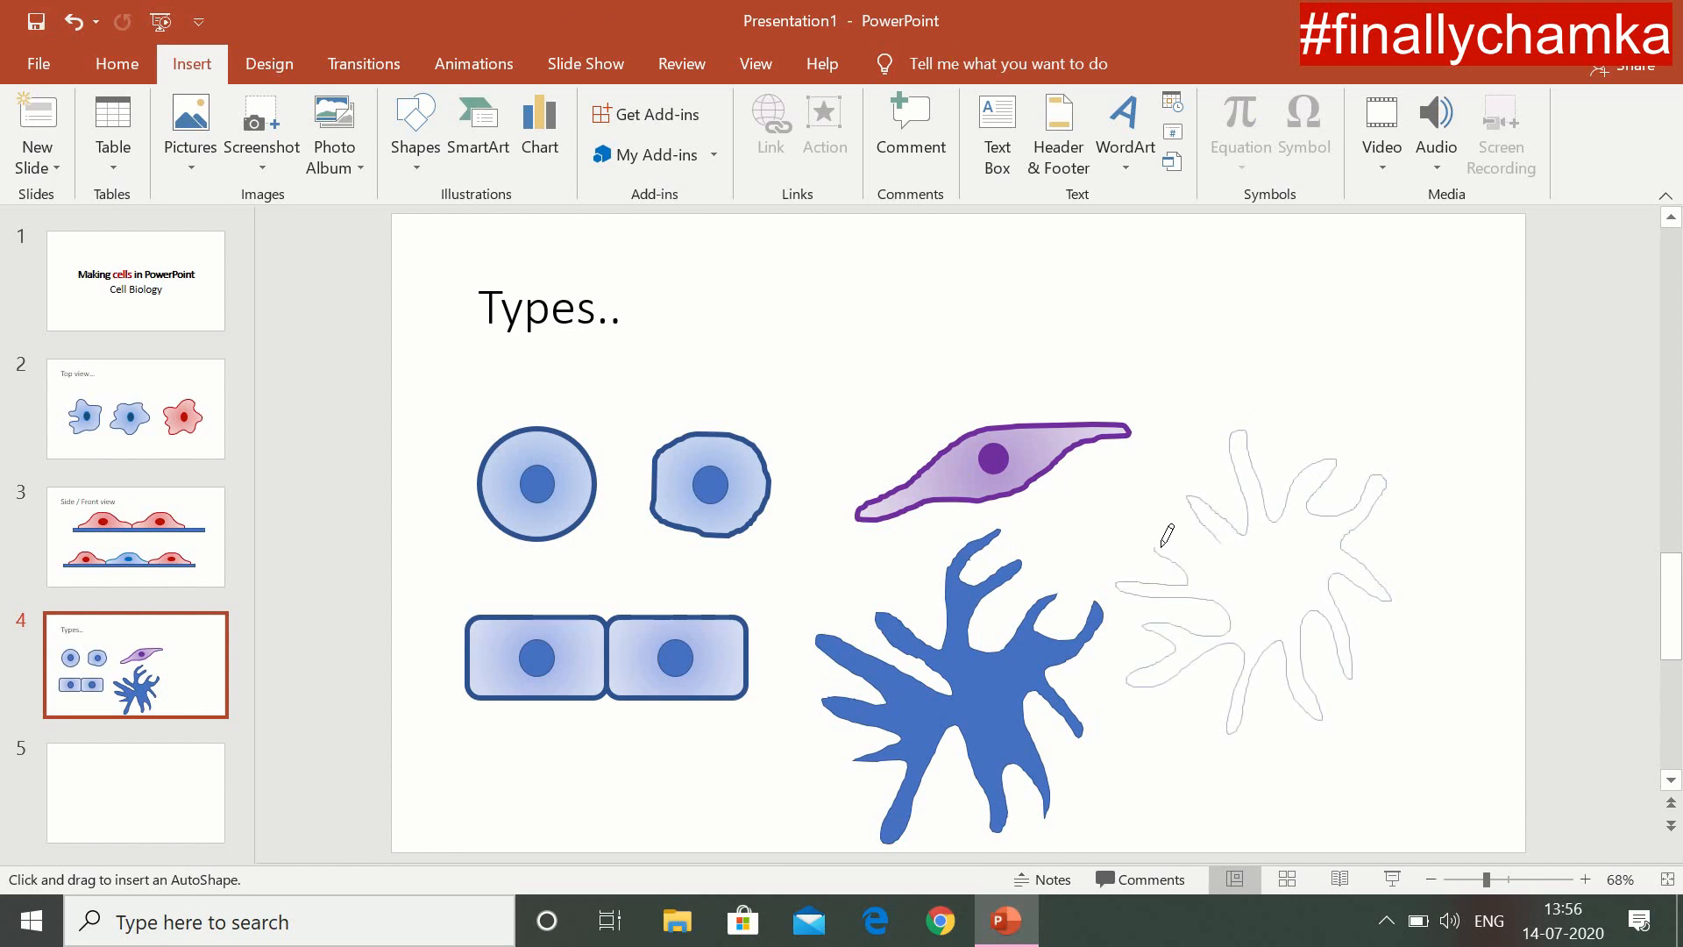
pyautogui.moveTo(1229, 555); pyautogui.dragTo(983, 685)
pyautogui.click(1458, 615)
pyautogui.click(983, 668)
pyautogui.press('Delete')
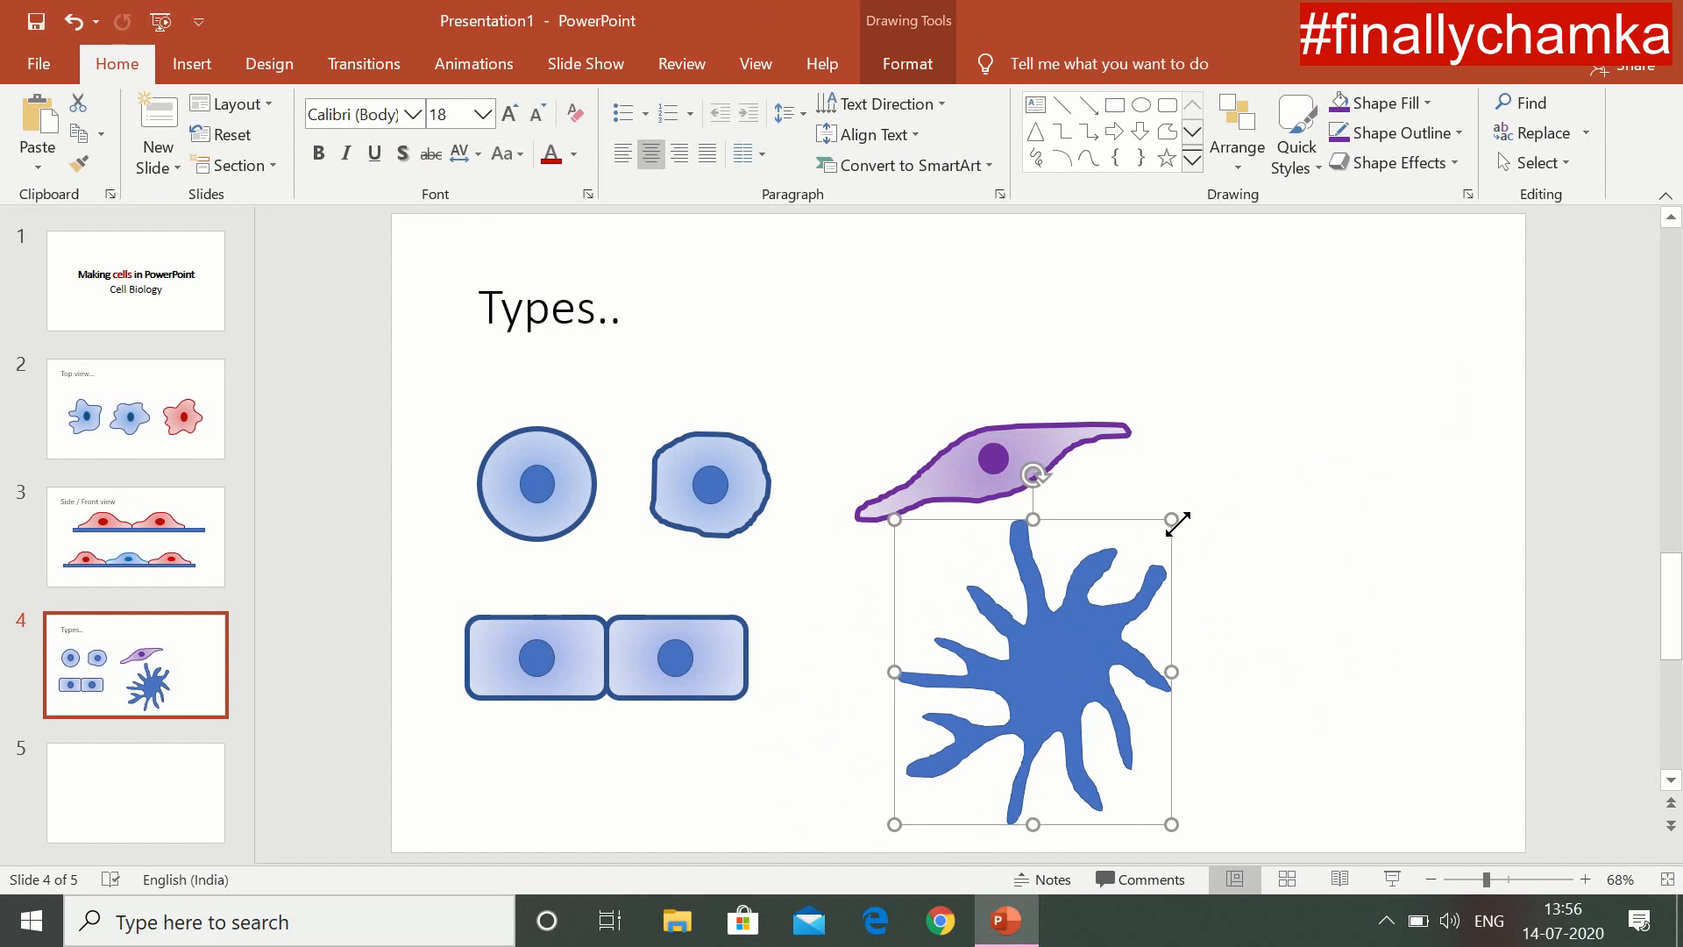
# Step: Shrink the branched cell, rotate it clockwise, and position it beside the rounded rectangular cells
pyautogui.moveTo(1172, 518); pyautogui.dragTo(1076, 638)
pyautogui.moveTo(1035, 691); pyautogui.dragTo(987, 645)
pyautogui.moveTo(937, 549); pyautogui.dragTo(1046, 631)
pyautogui.moveTo(944, 715); pyautogui.dragTo(944, 696)
# Step: Try to draw another freehand branched cell on the empty area beside the spindle-shaped cell, and undo it
pyautogui.click(192, 64)
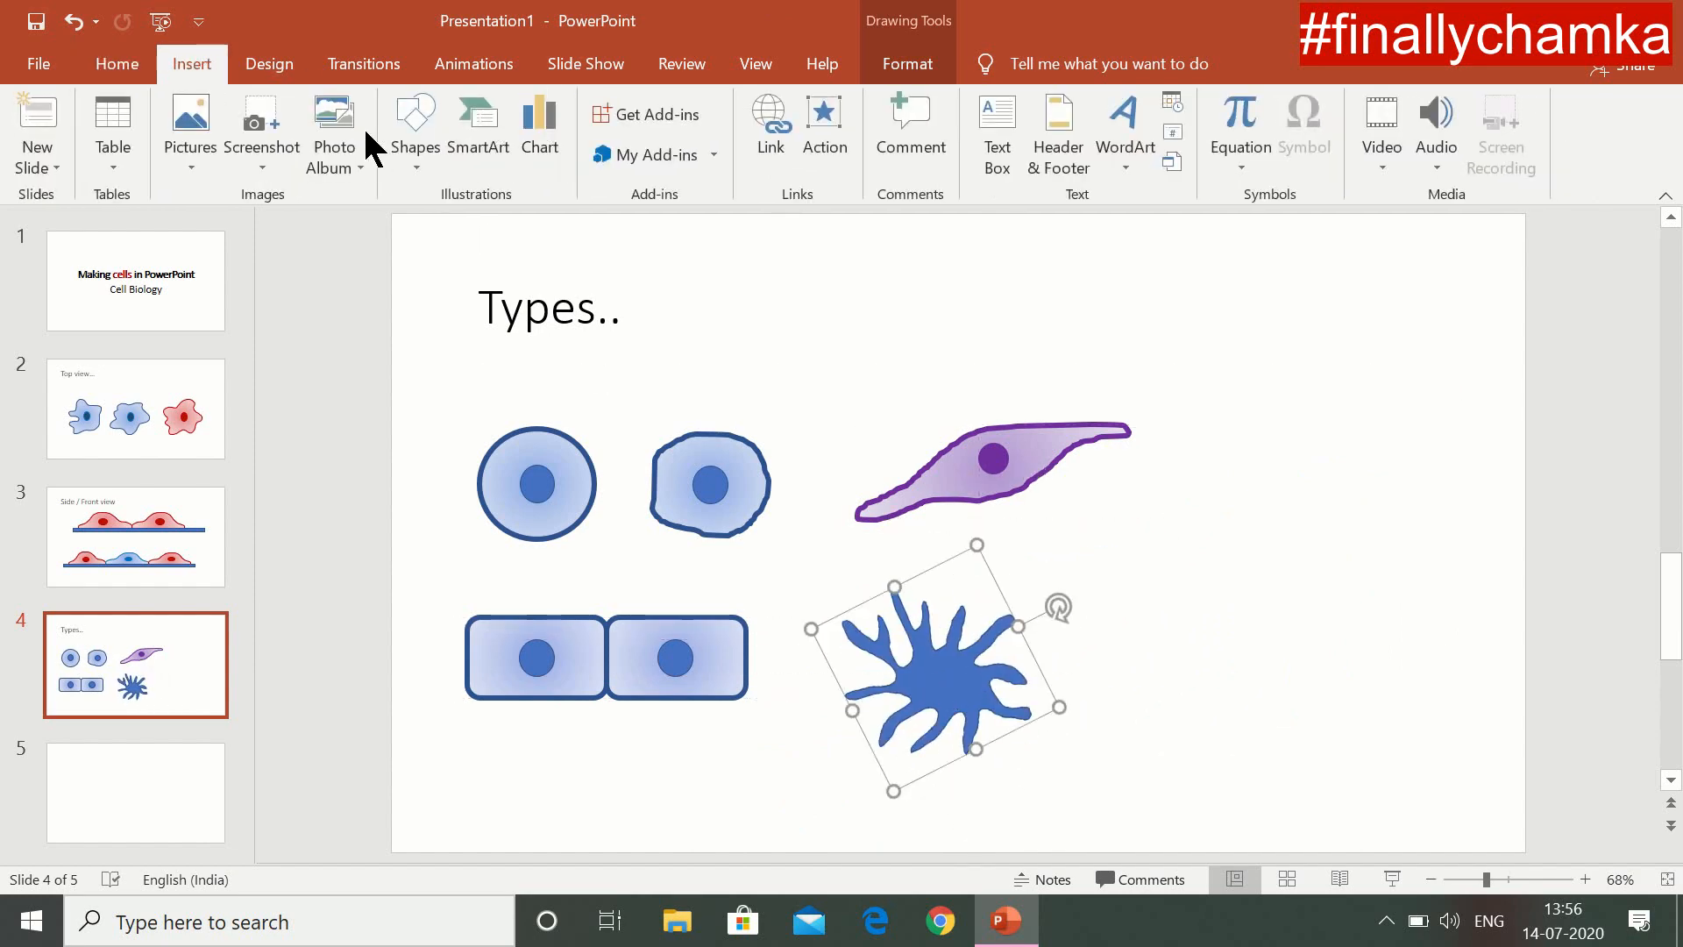
pyautogui.click(334, 131)
pyautogui.click(1209, 189)
pyautogui.click(415, 123)
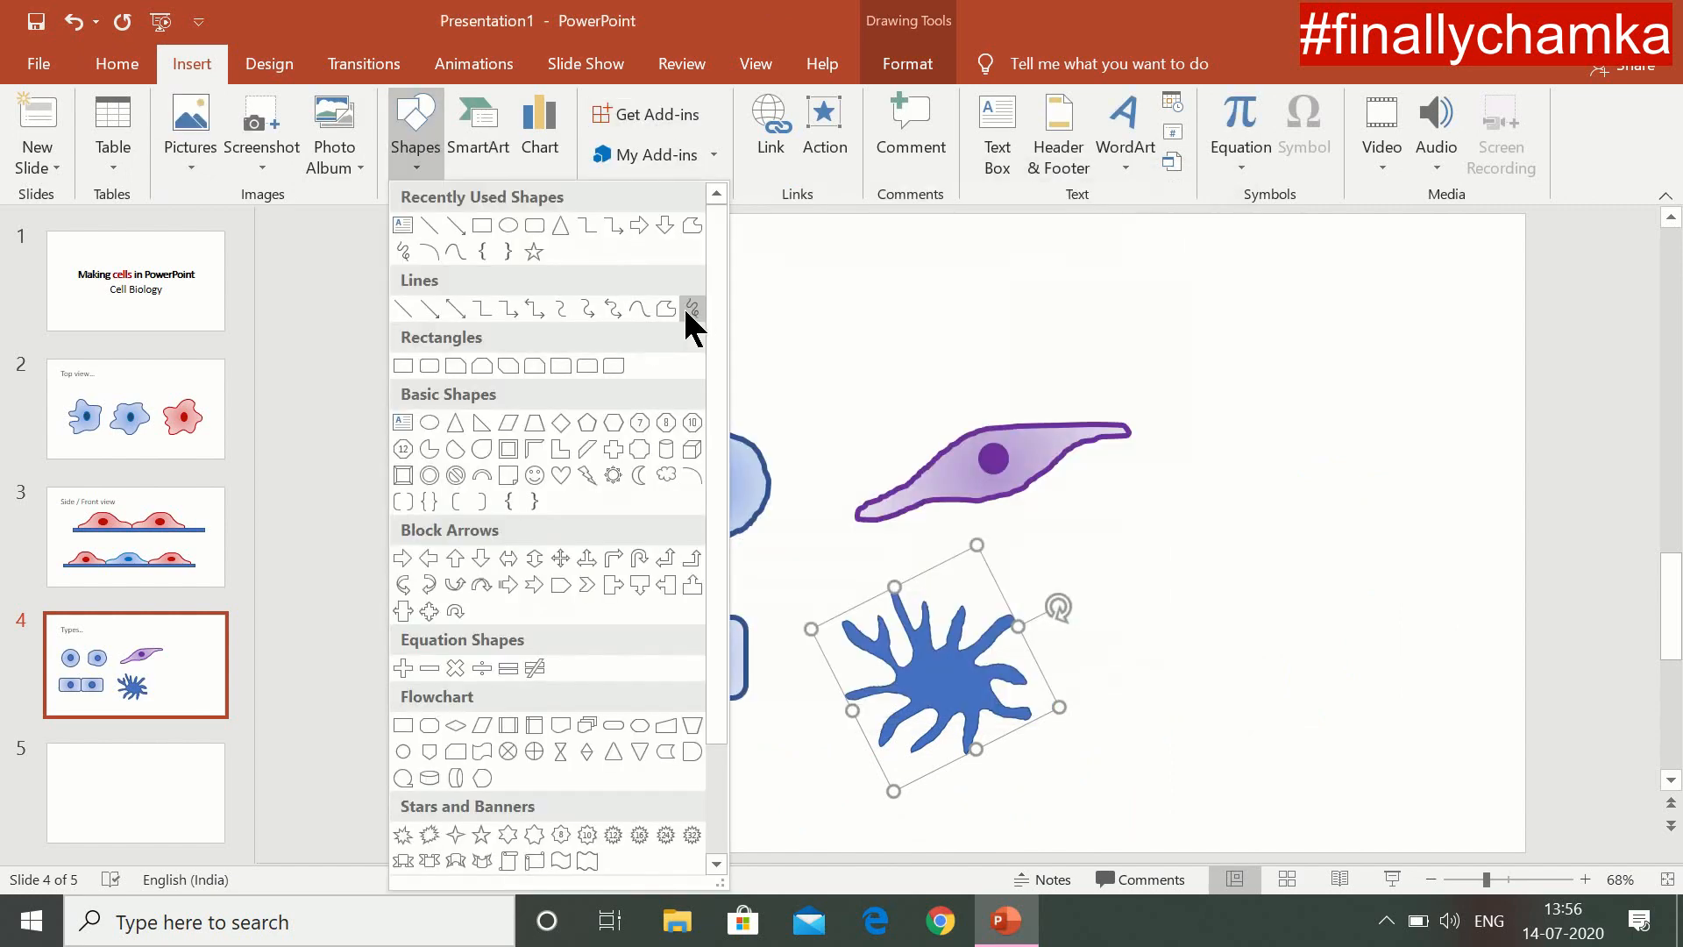
pyautogui.click(687, 302)
pyautogui.moveTo(1217, 544); pyautogui.dragTo(1173, 491)
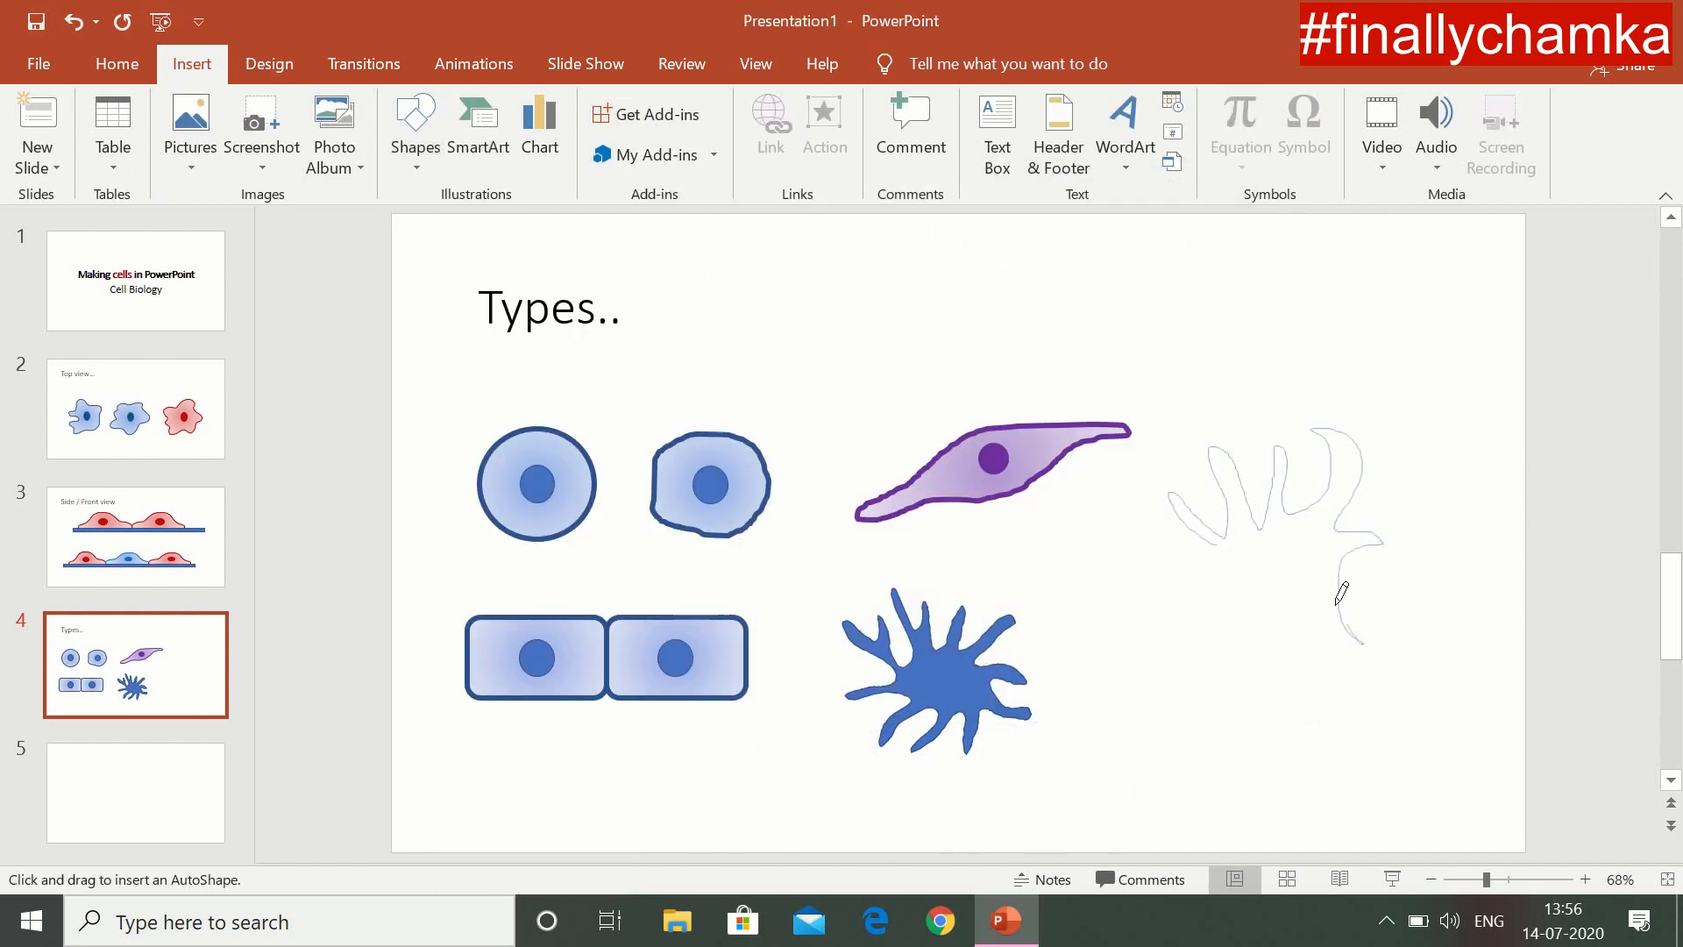
pyautogui.moveTo(1306, 522); pyautogui.dragTo(1300, 538)
pyautogui.click(75, 21)
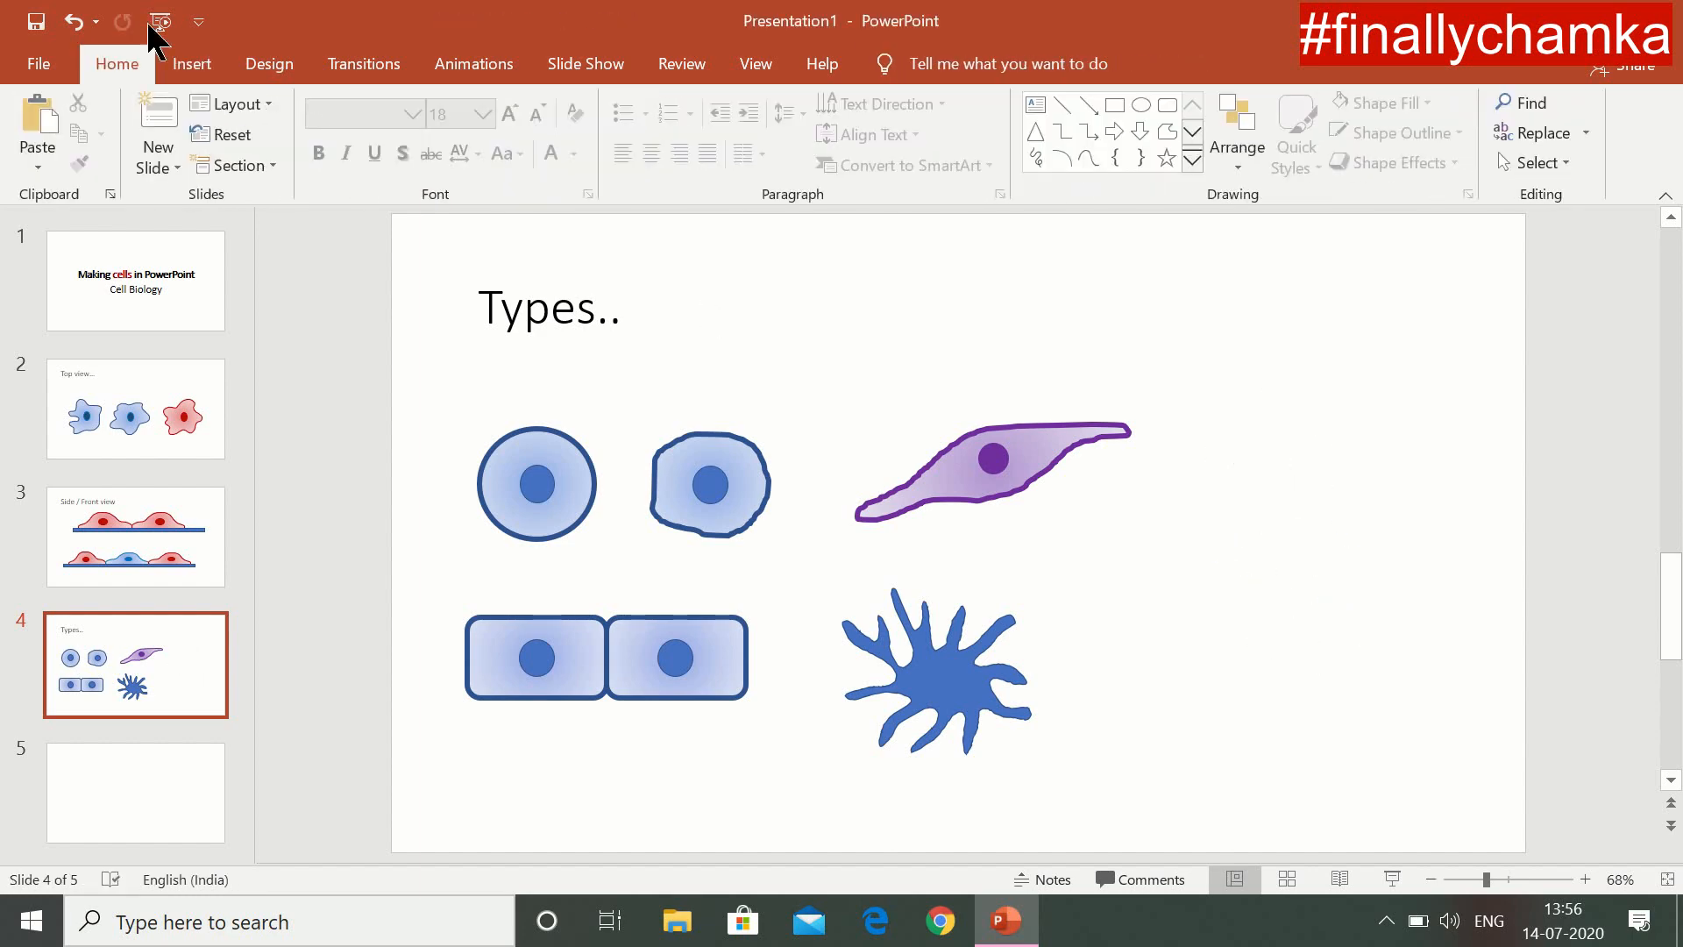
# Step: Draw a second freehand branched cell about 8.2 cm high and 8.25 cm wide, and shrink it beside the first one
pyautogui.click(192, 63)
pyautogui.click(416, 123)
pyautogui.click(693, 307)
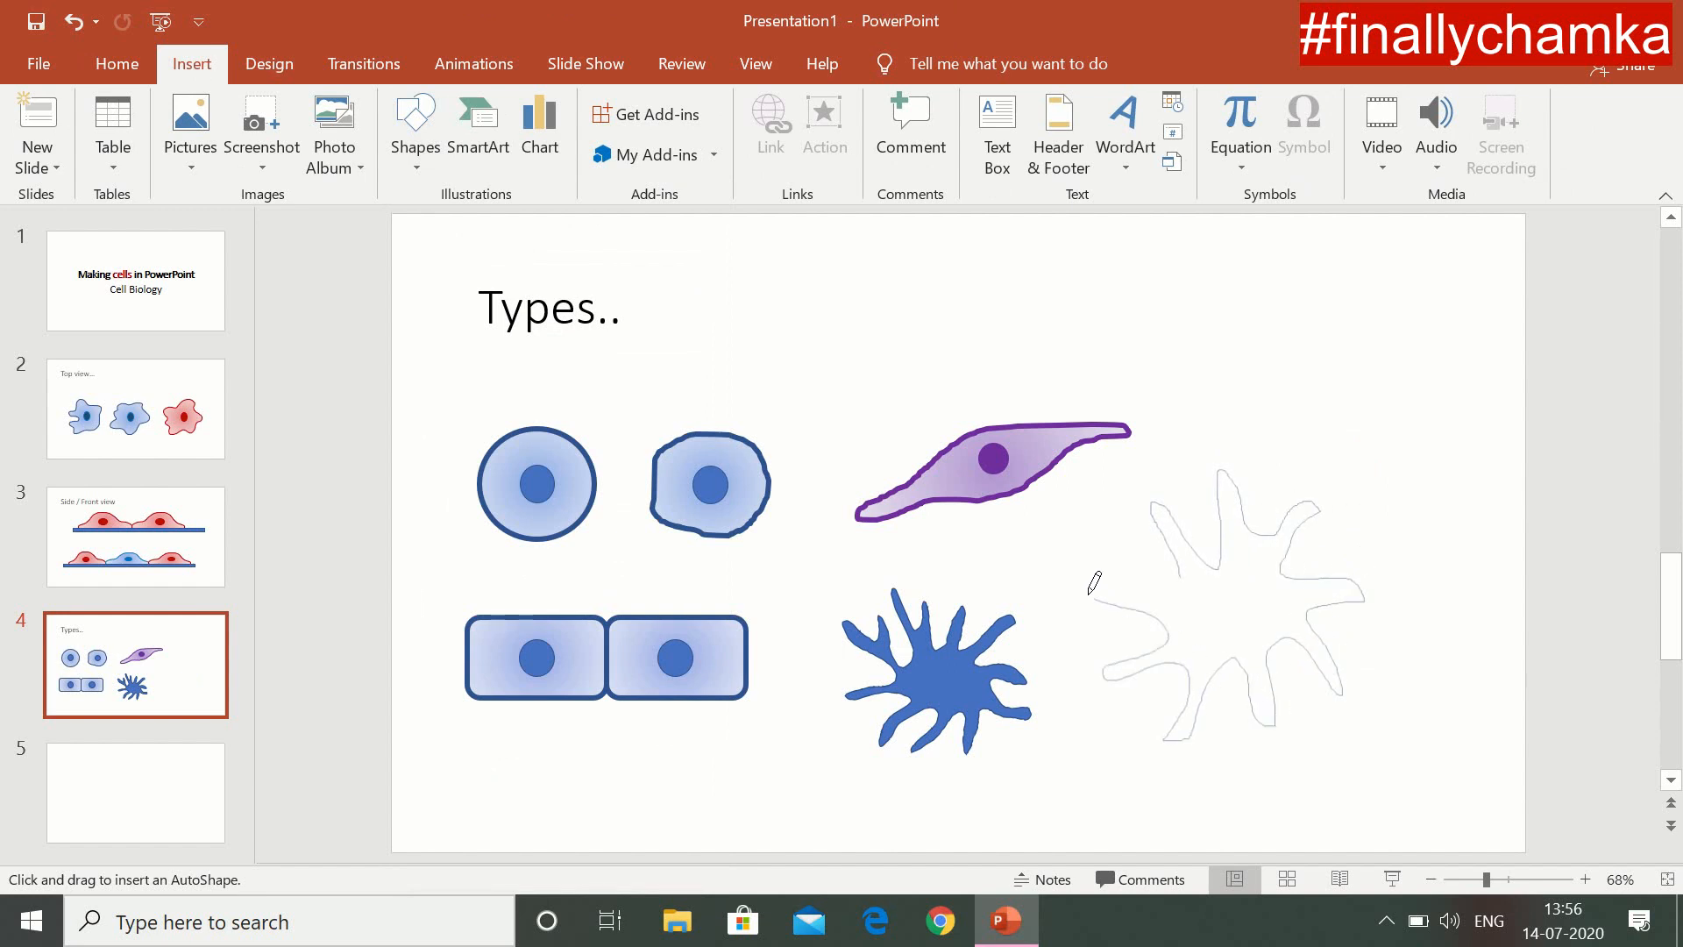
pyautogui.moveTo(1162, 554); pyautogui.dragTo(1176, 582)
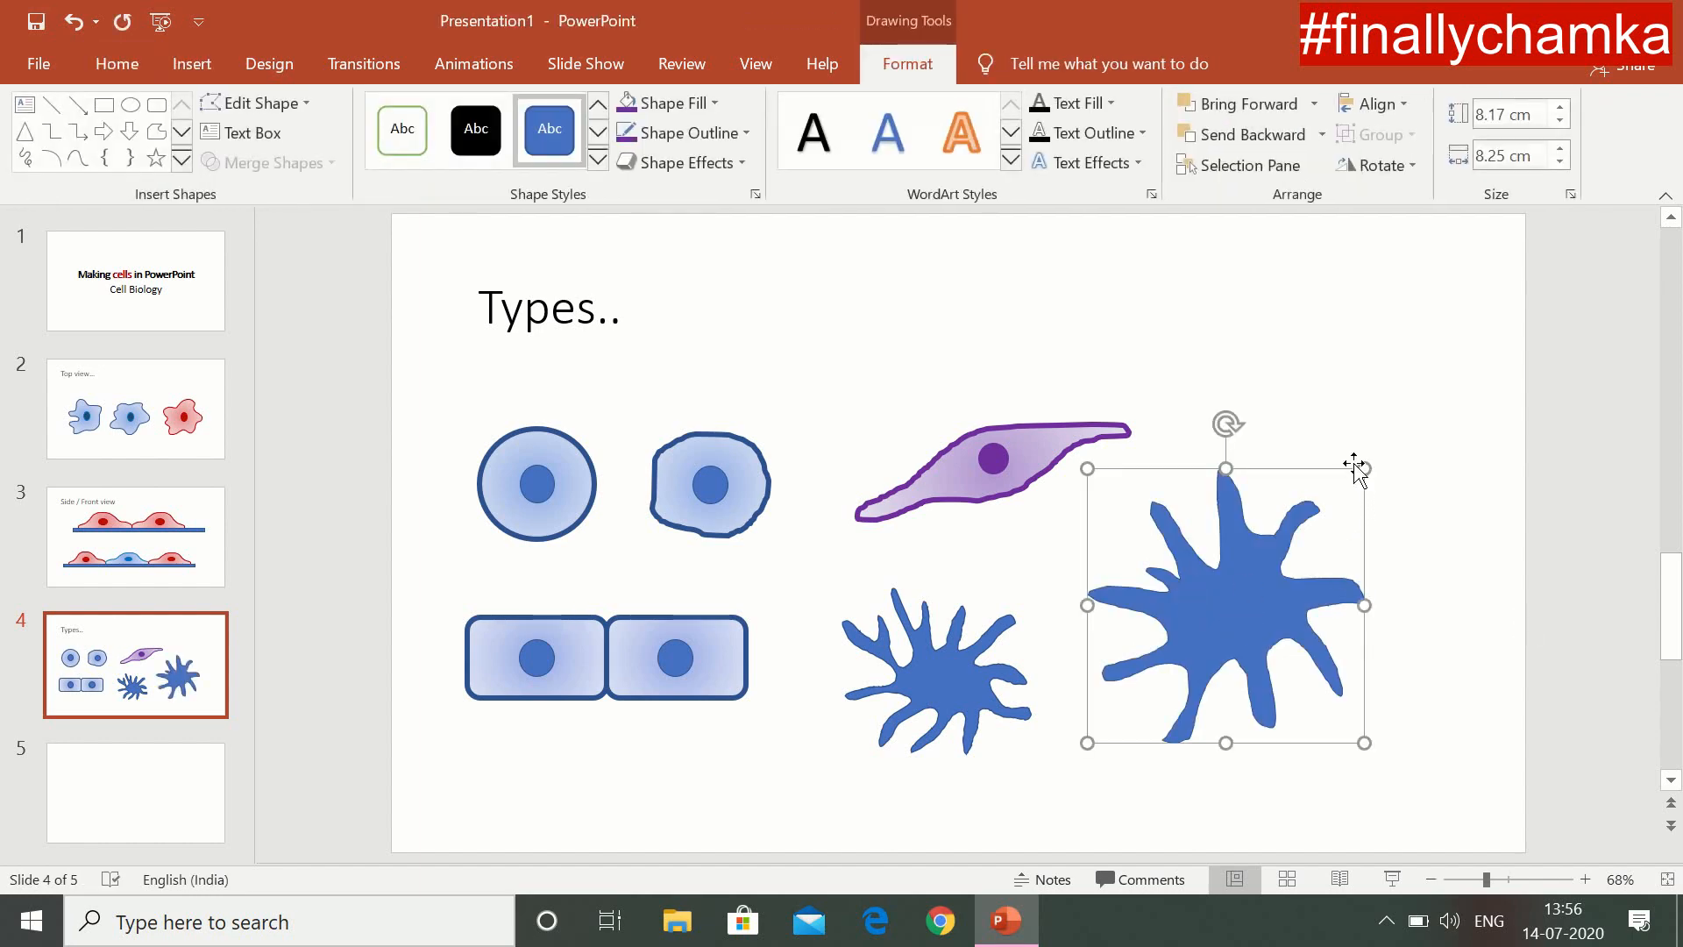
pyautogui.moveTo(1352, 470); pyautogui.dragTo(1278, 579)
# Step: Fill both branched cells with standard dark red and apply a light gradient radiating from the center
pyautogui.moveTo(1427, 789); pyautogui.dragTo(771, 510)
pyautogui.click(696, 103)
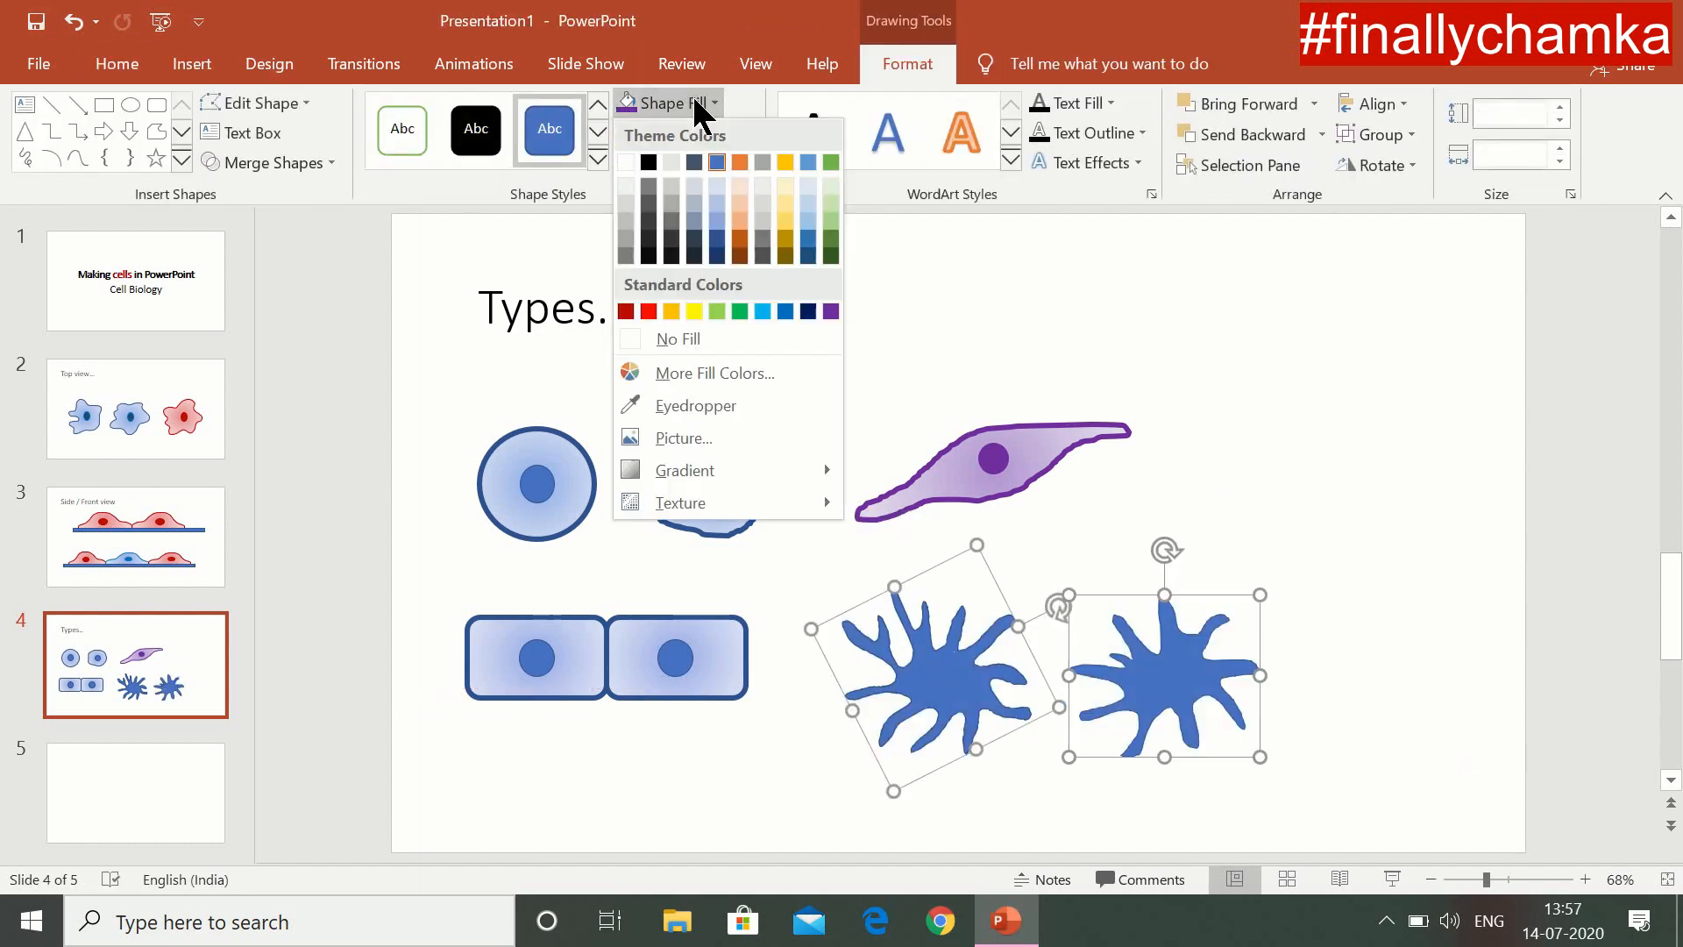
pyautogui.click(628, 312)
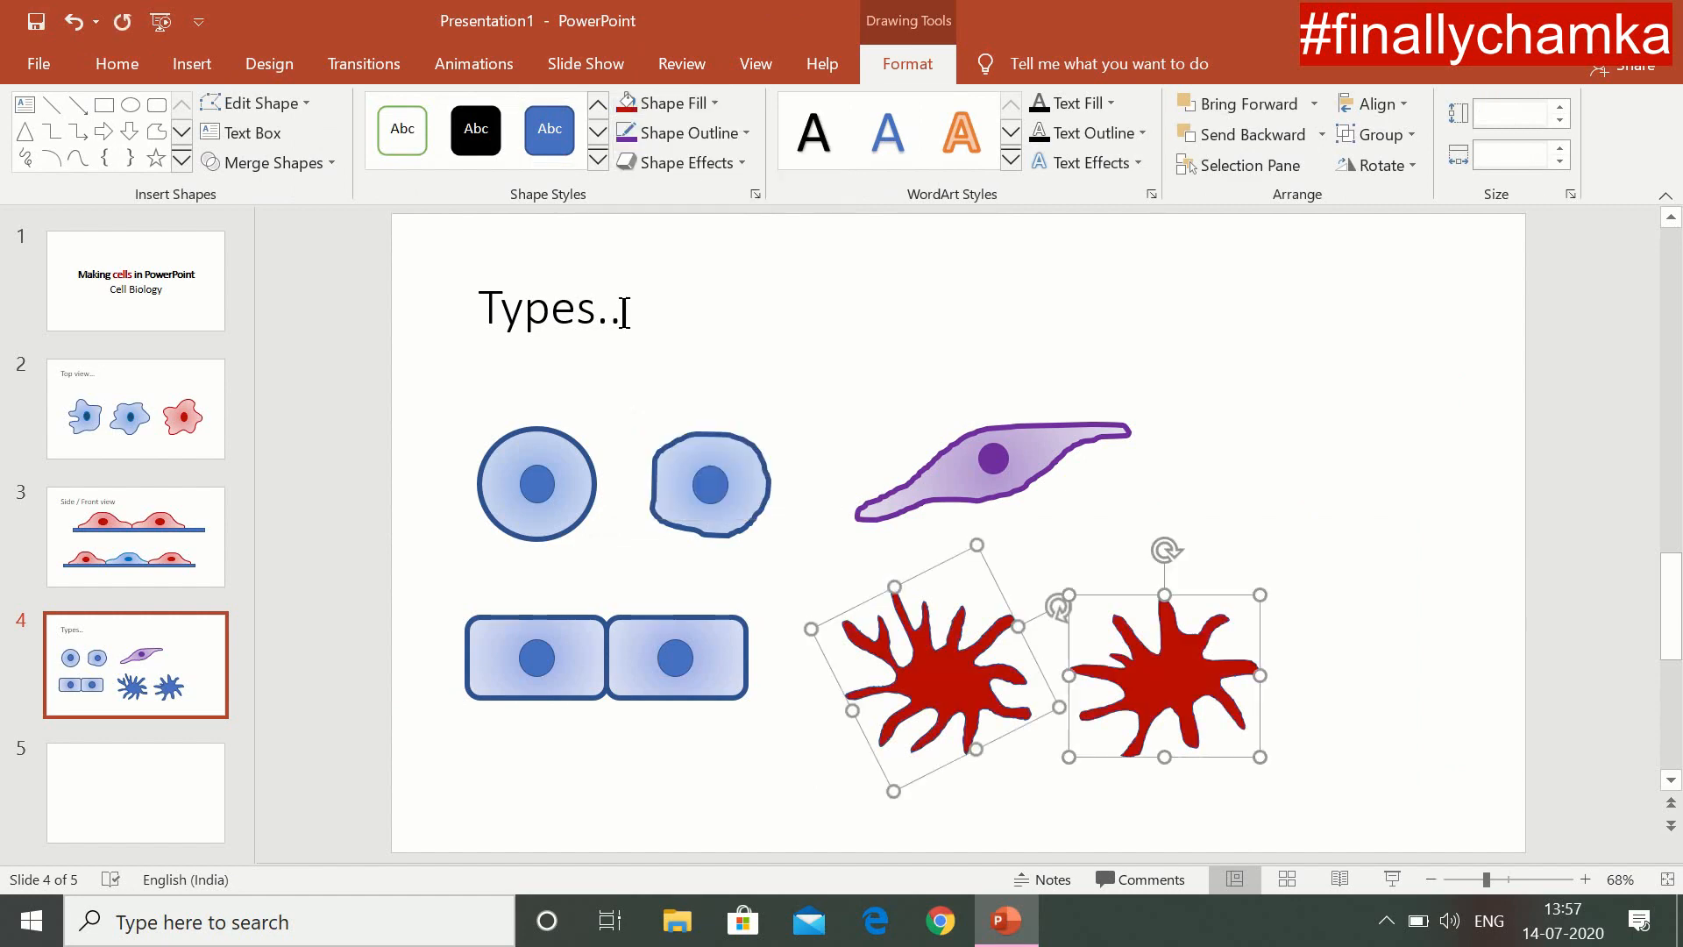
pyautogui.click(688, 103)
pyautogui.moveTo(742, 485)
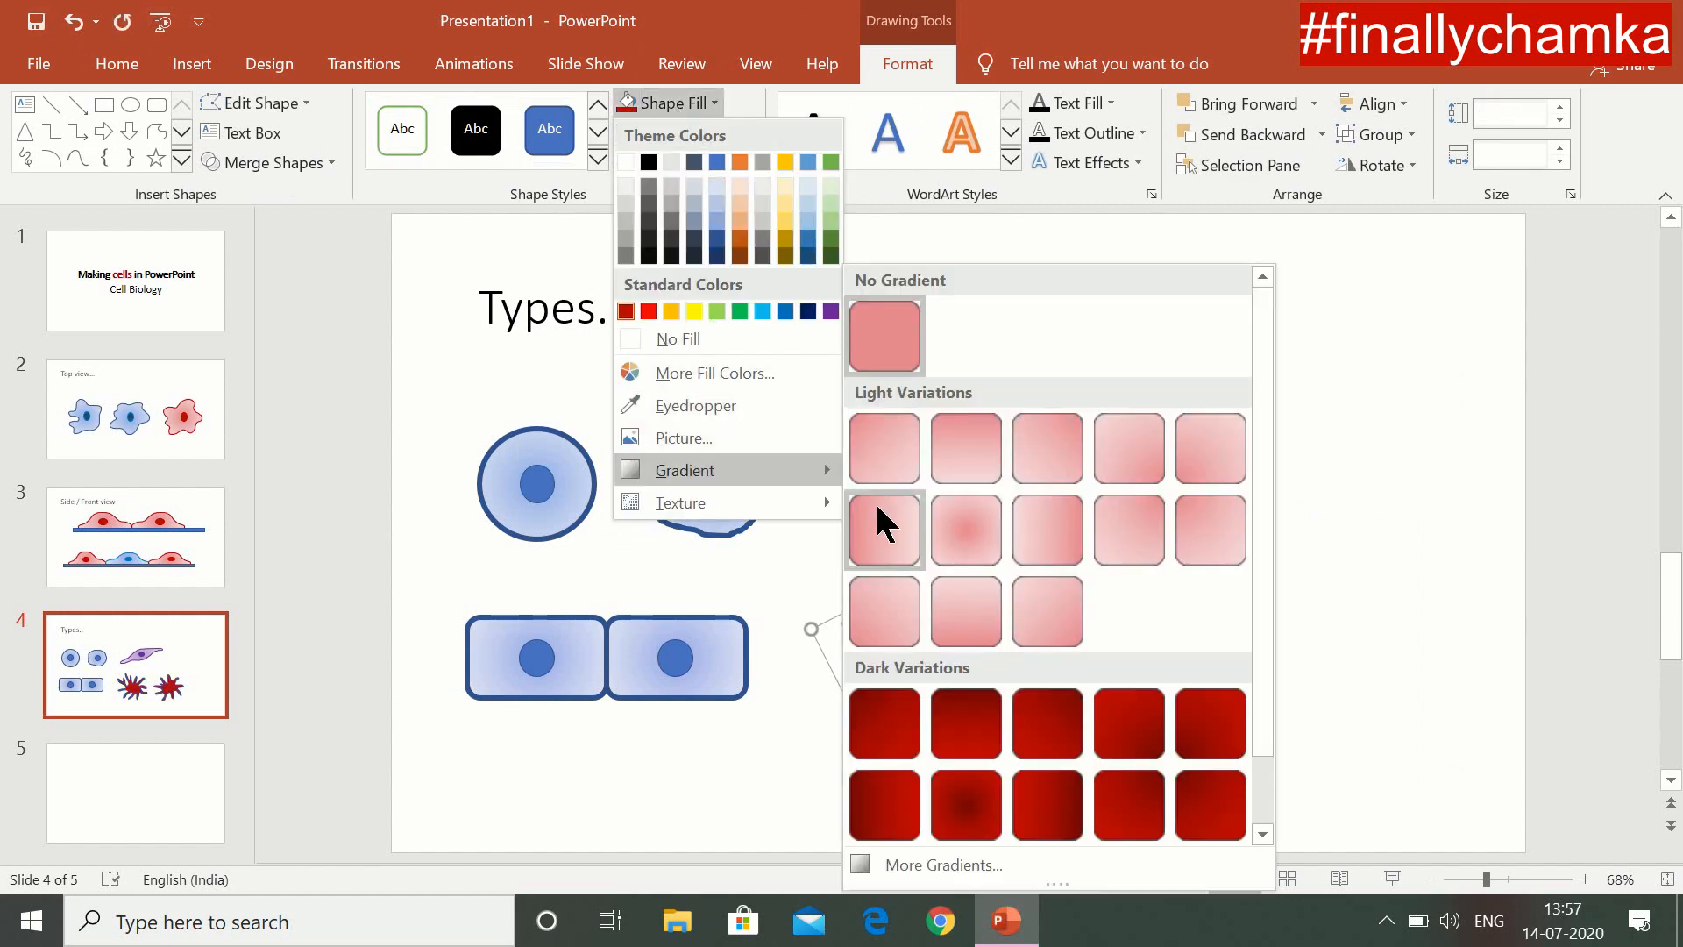
pyautogui.click(948, 545)
# Step: Thicken the outlines of both branched cells
pyautogui.click(705, 132)
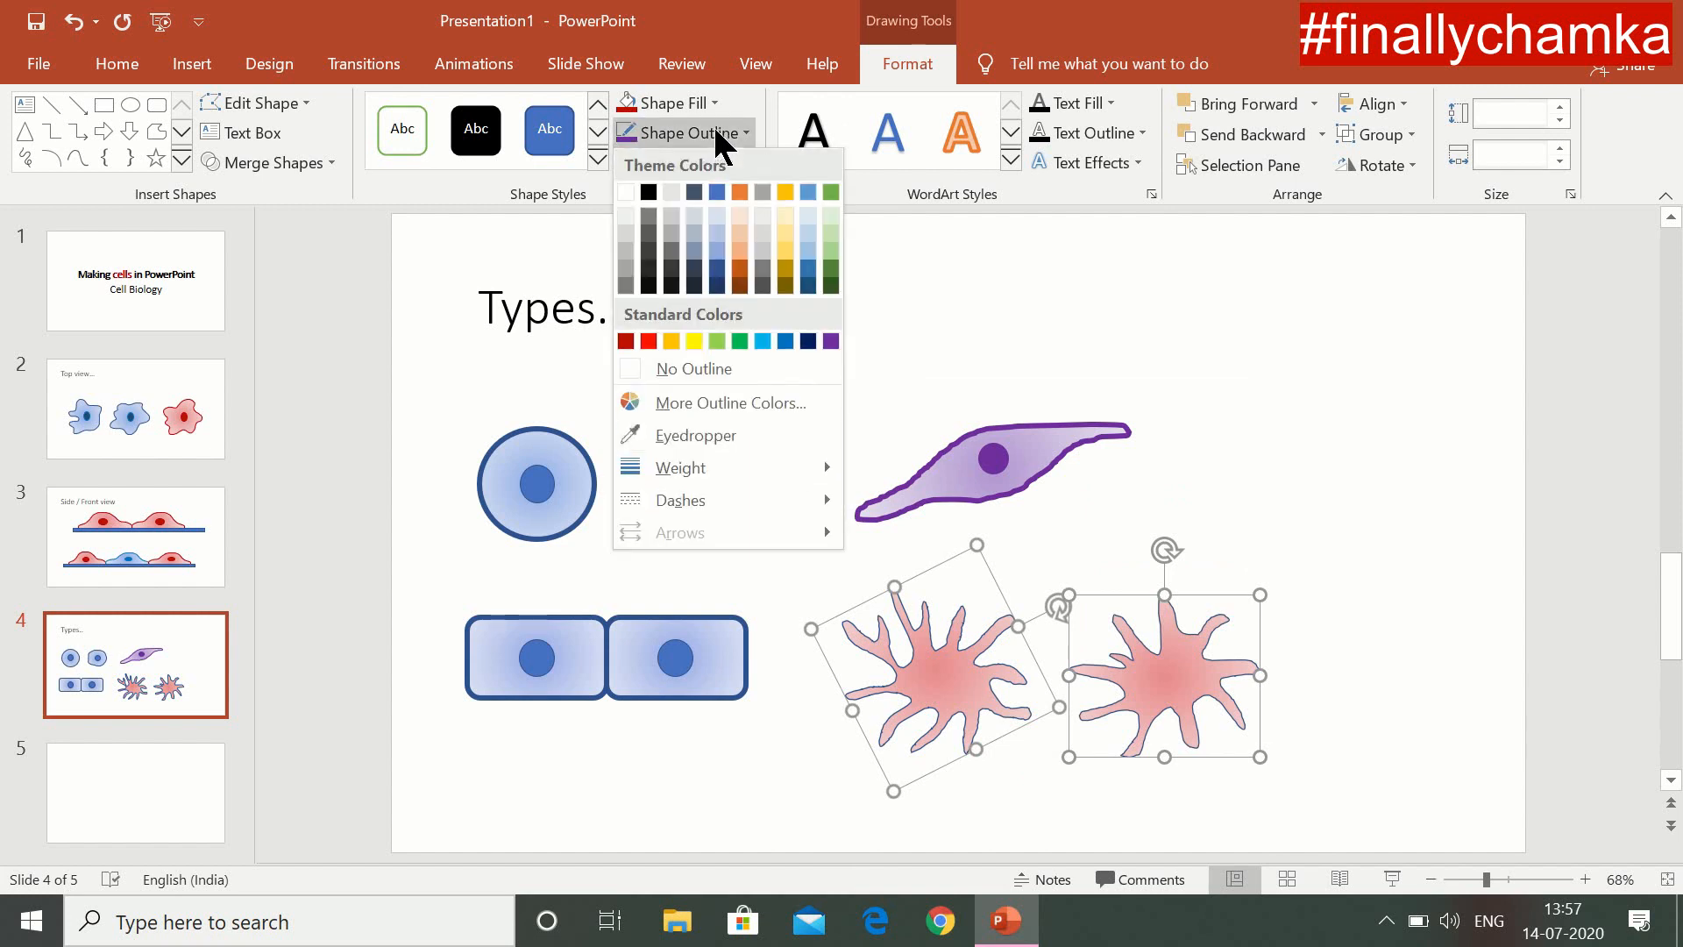
pyautogui.moveTo(770, 473)
pyautogui.click(946, 641)
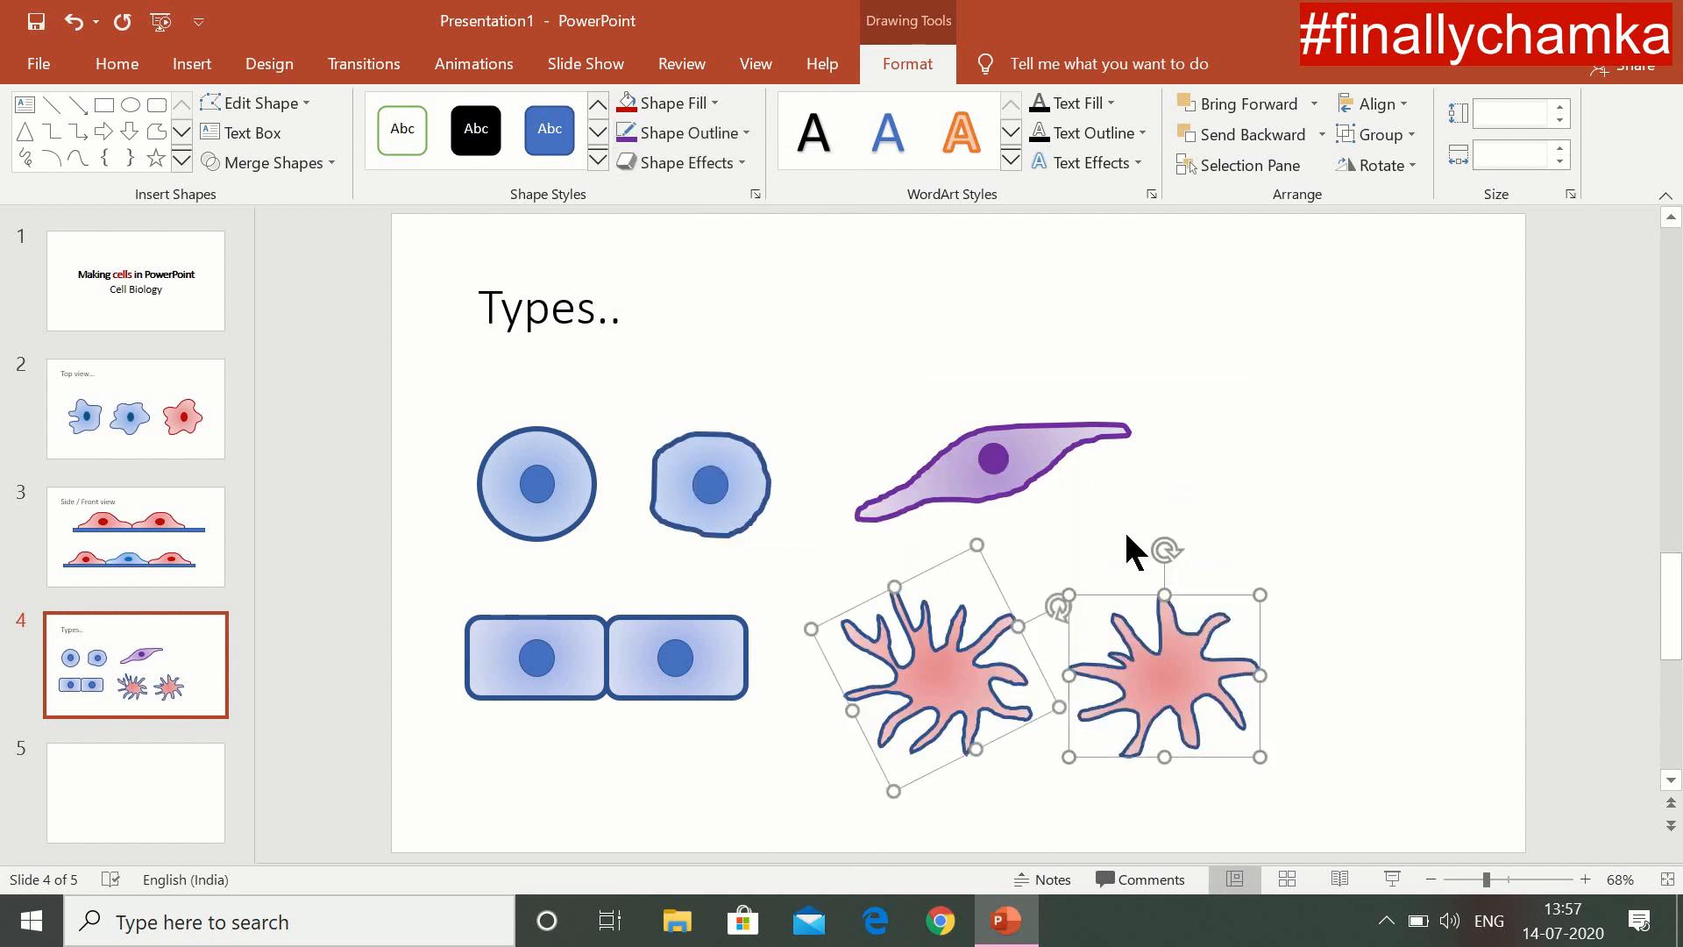